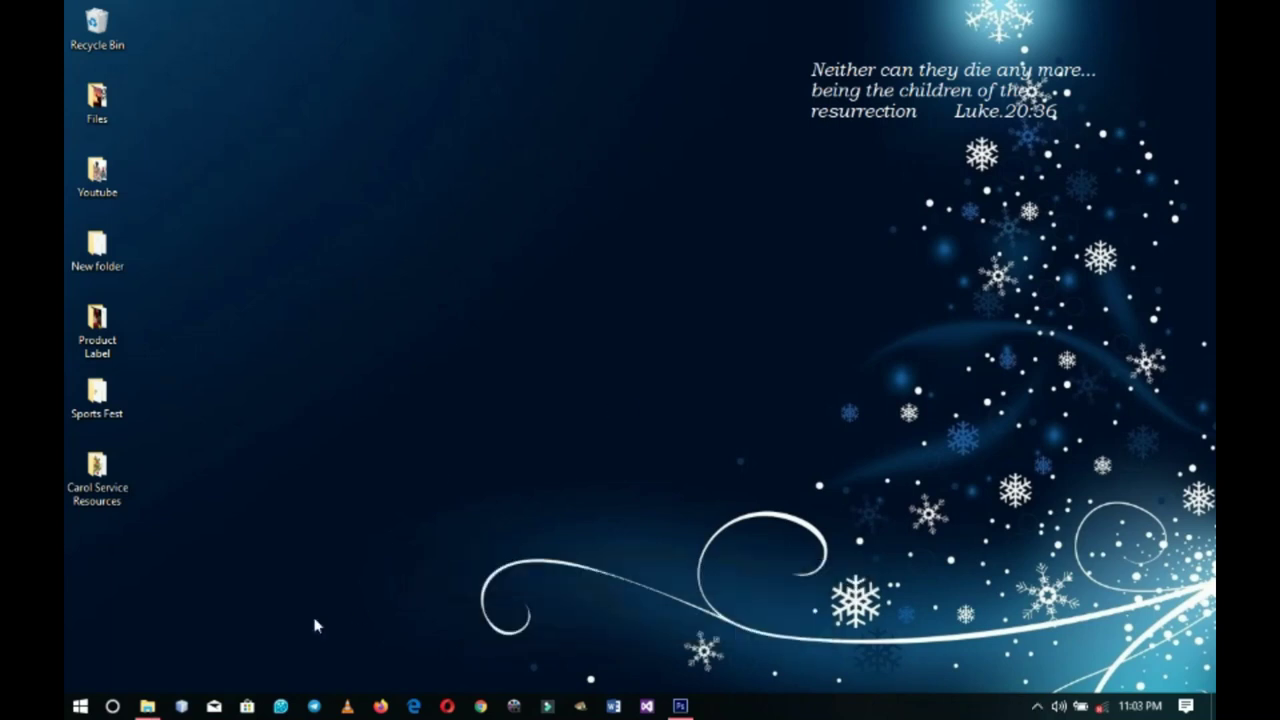
# Look over all the resource images in the Carol Service Resources folder.
pyautogui.click(147, 705)
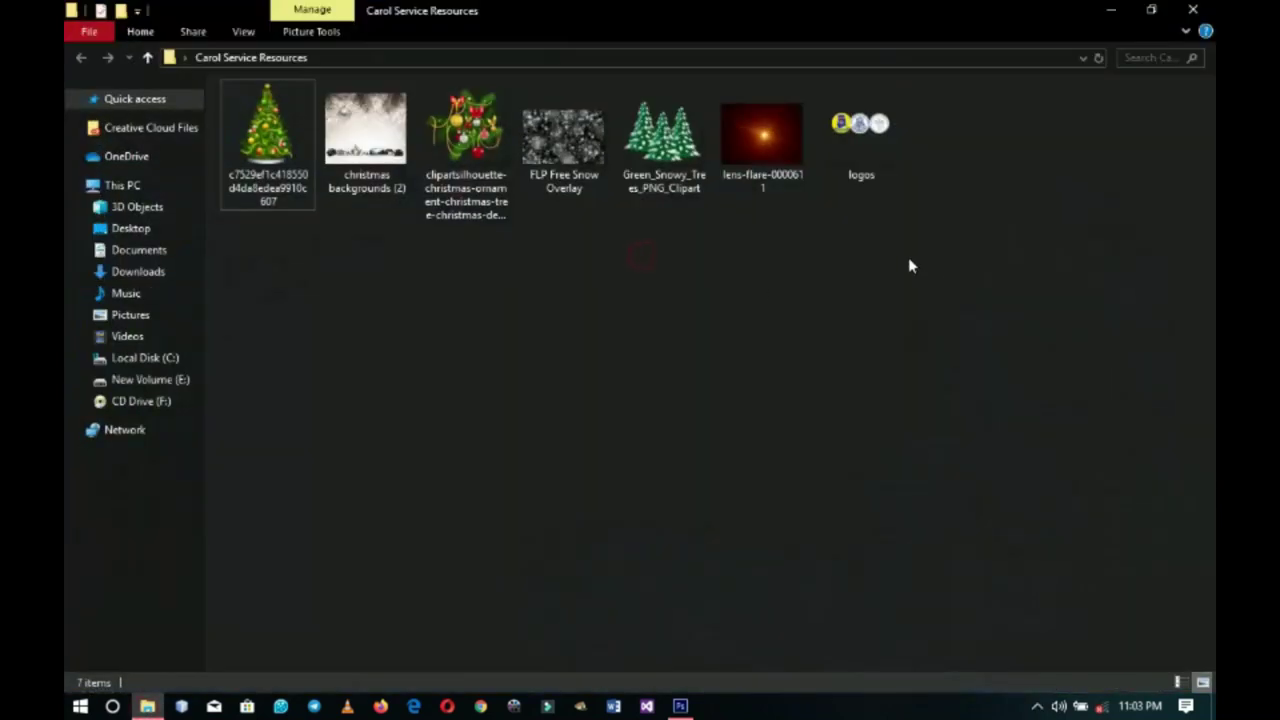
pyautogui.hotkey('ctrl', 'a')
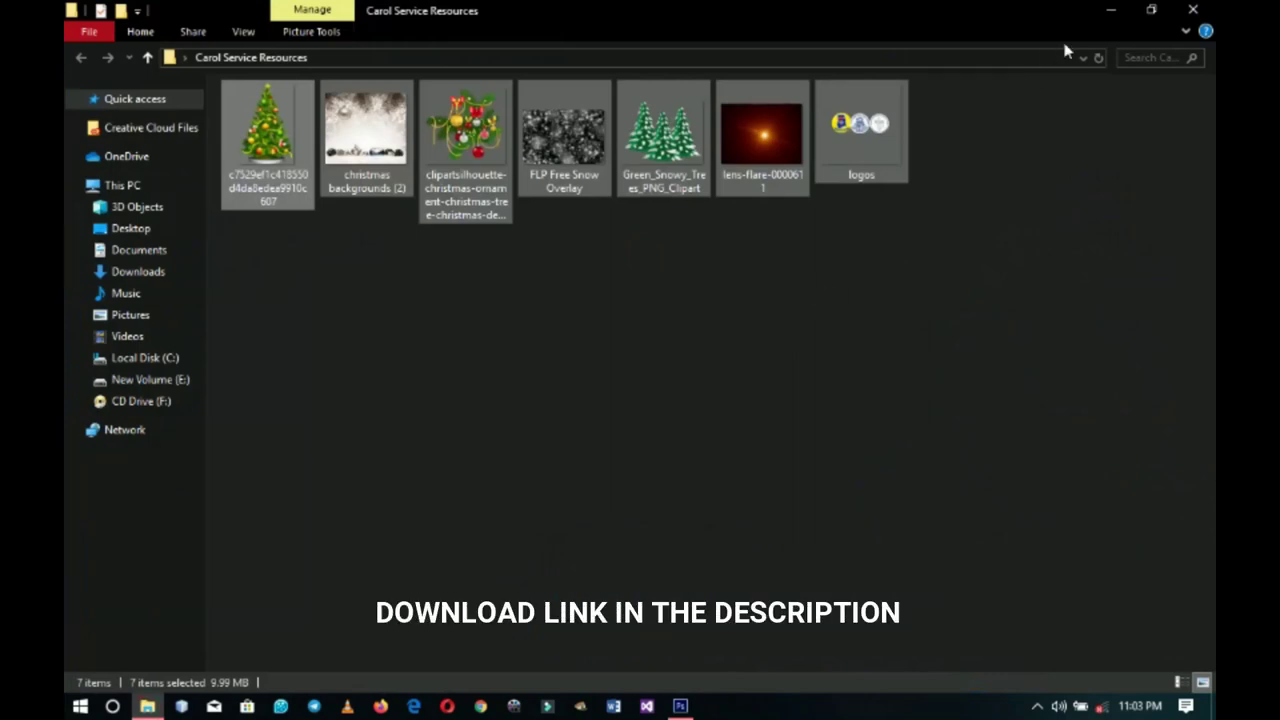
pyautogui.click(1110, 9)
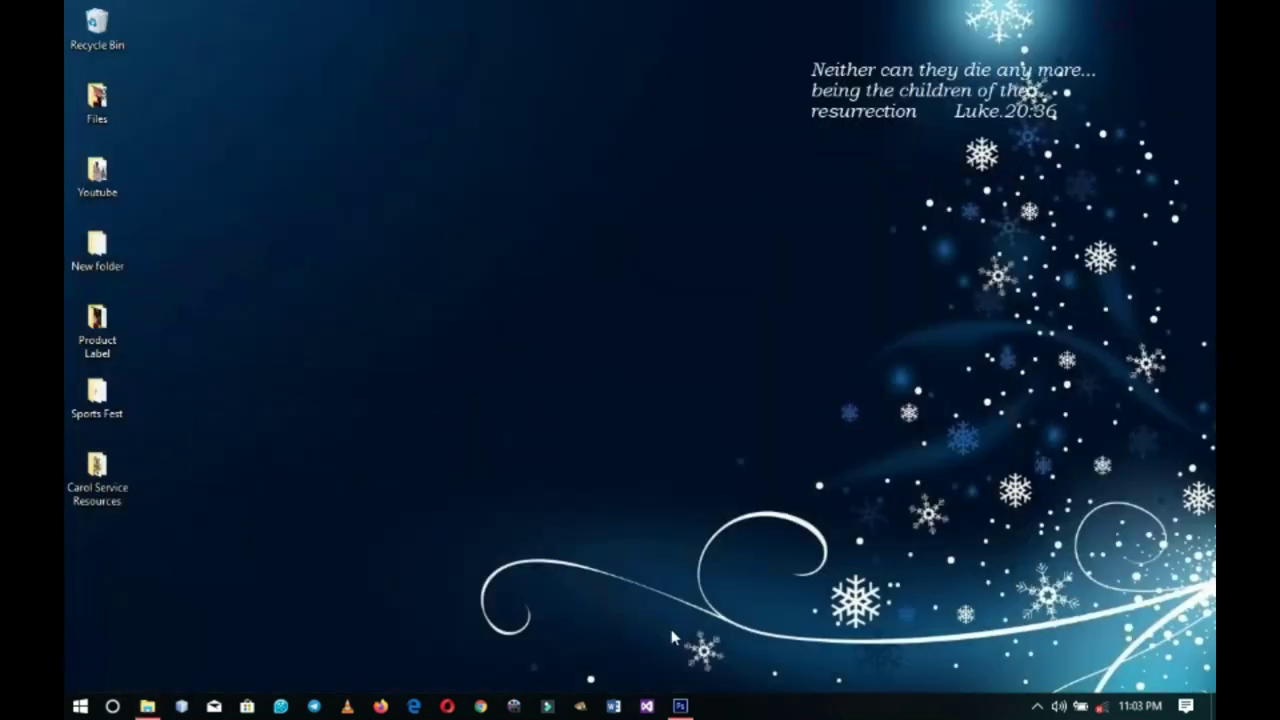
# Switch to Photoshop and create a 4 by 4 inch RGB document at 300 pixels/inch with a white background.
pyautogui.click(680, 706)
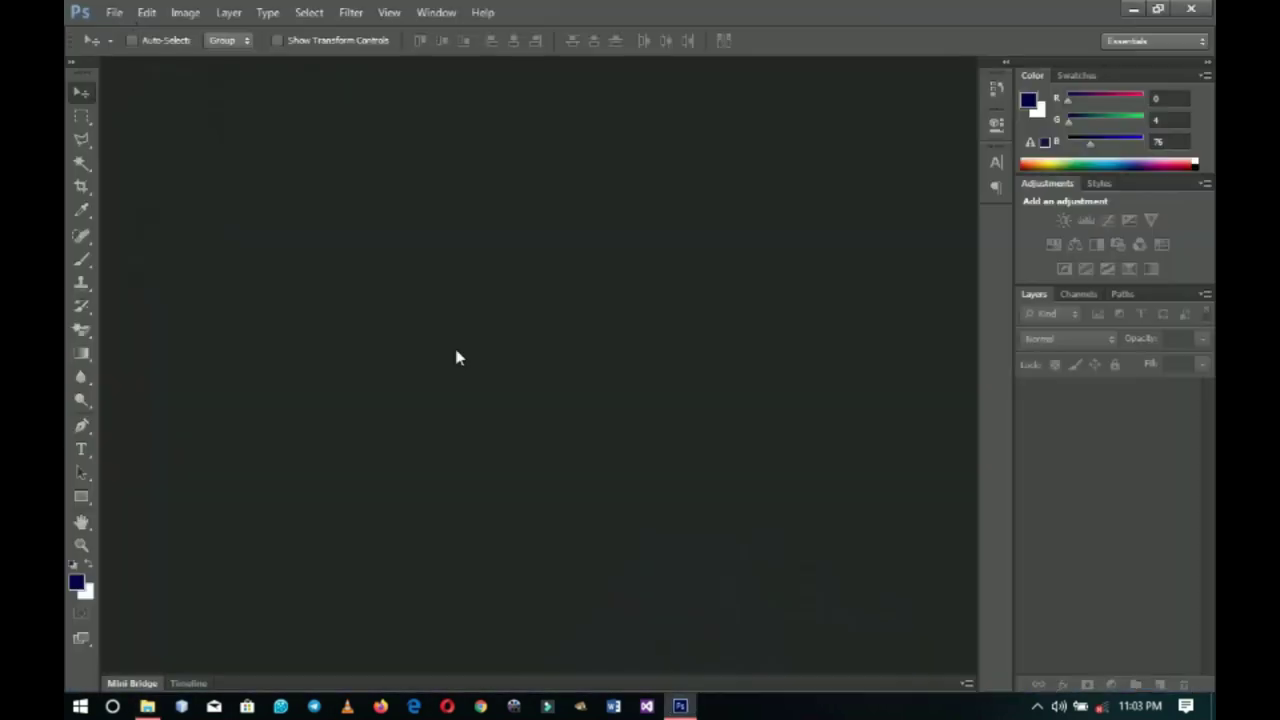
pyautogui.click(114, 12)
pyautogui.click(150, 32)
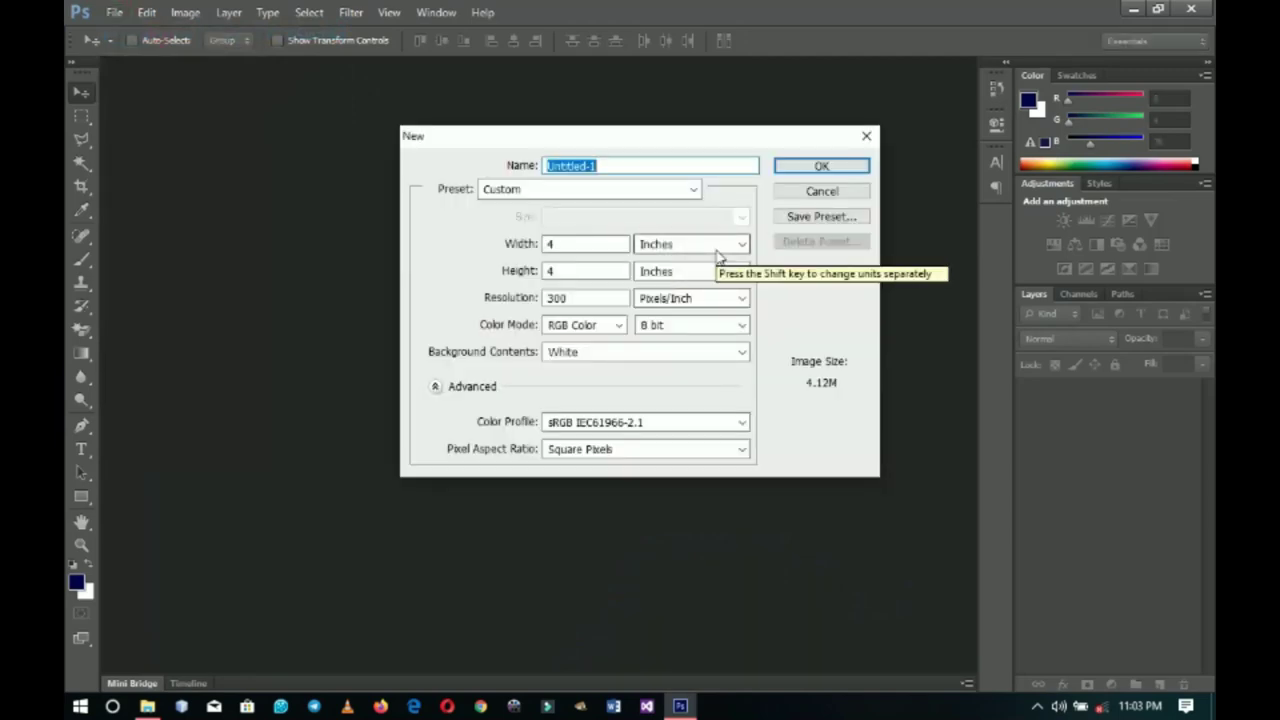
pyautogui.click(787, 170)
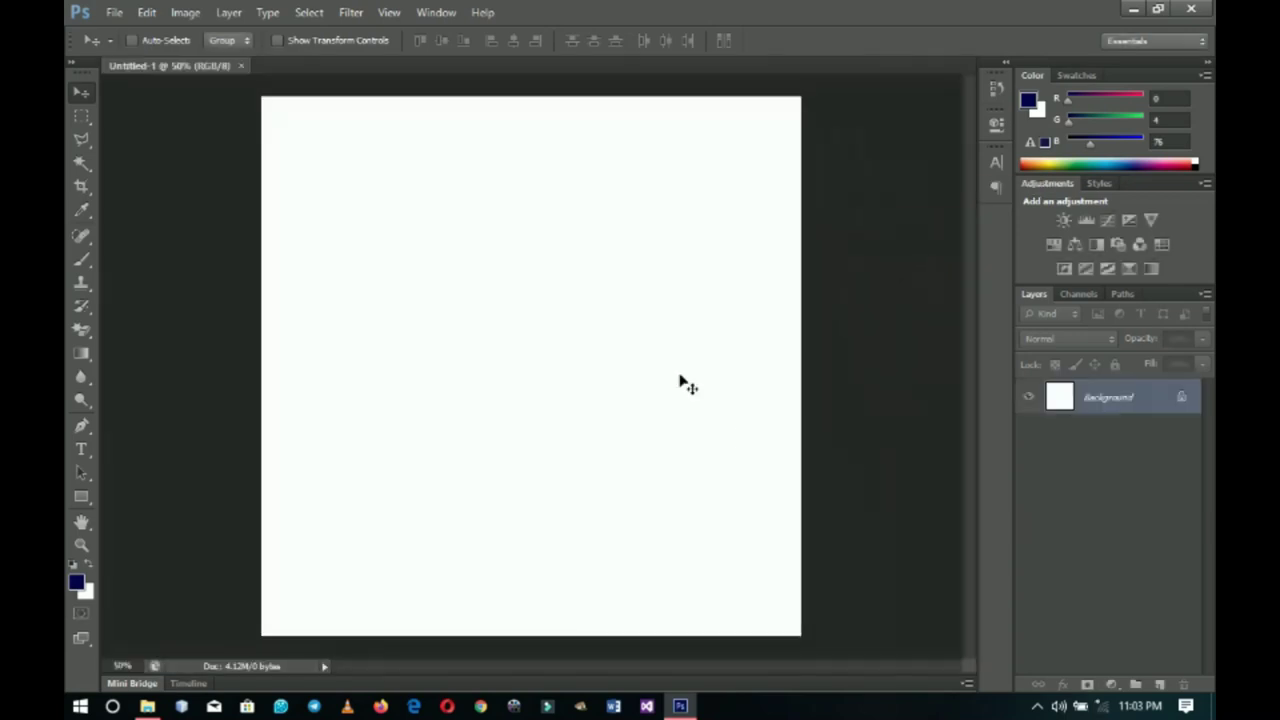
pyautogui.press('z')
pyautogui.keyDown('alt'); pyautogui.click(574, 394); pyautogui.keyUp('alt')
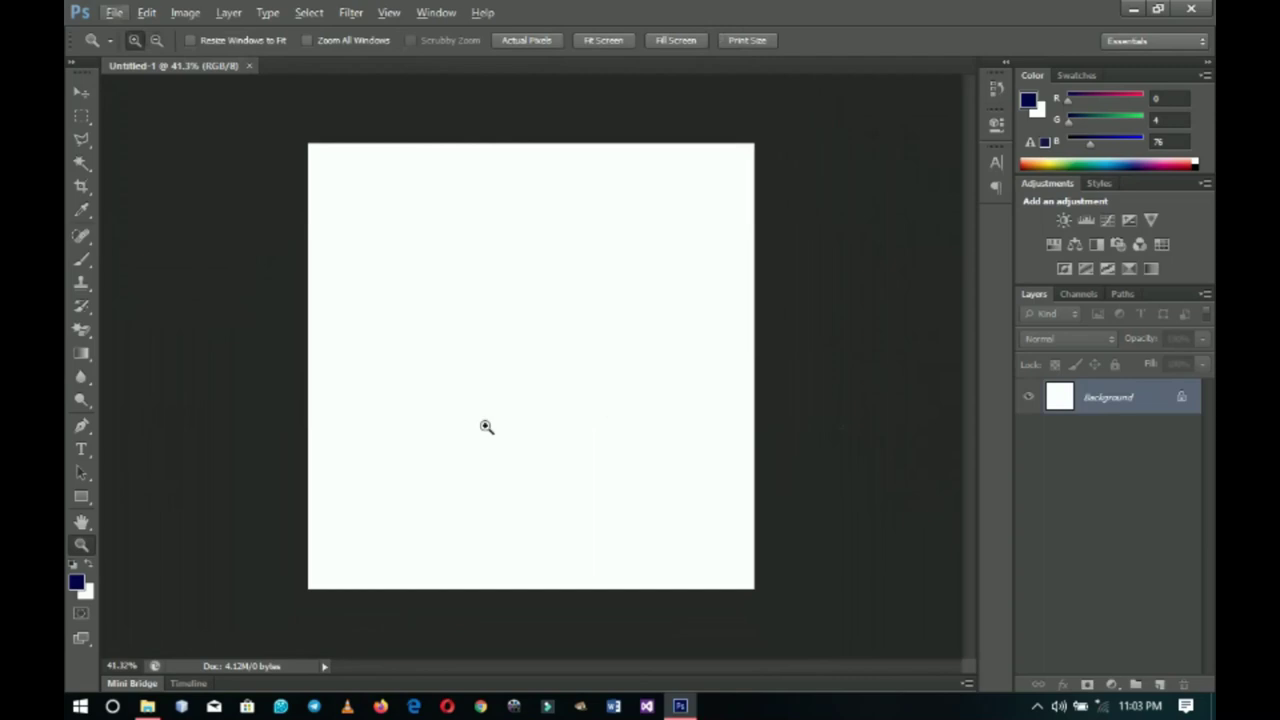
pyautogui.click(81, 92)
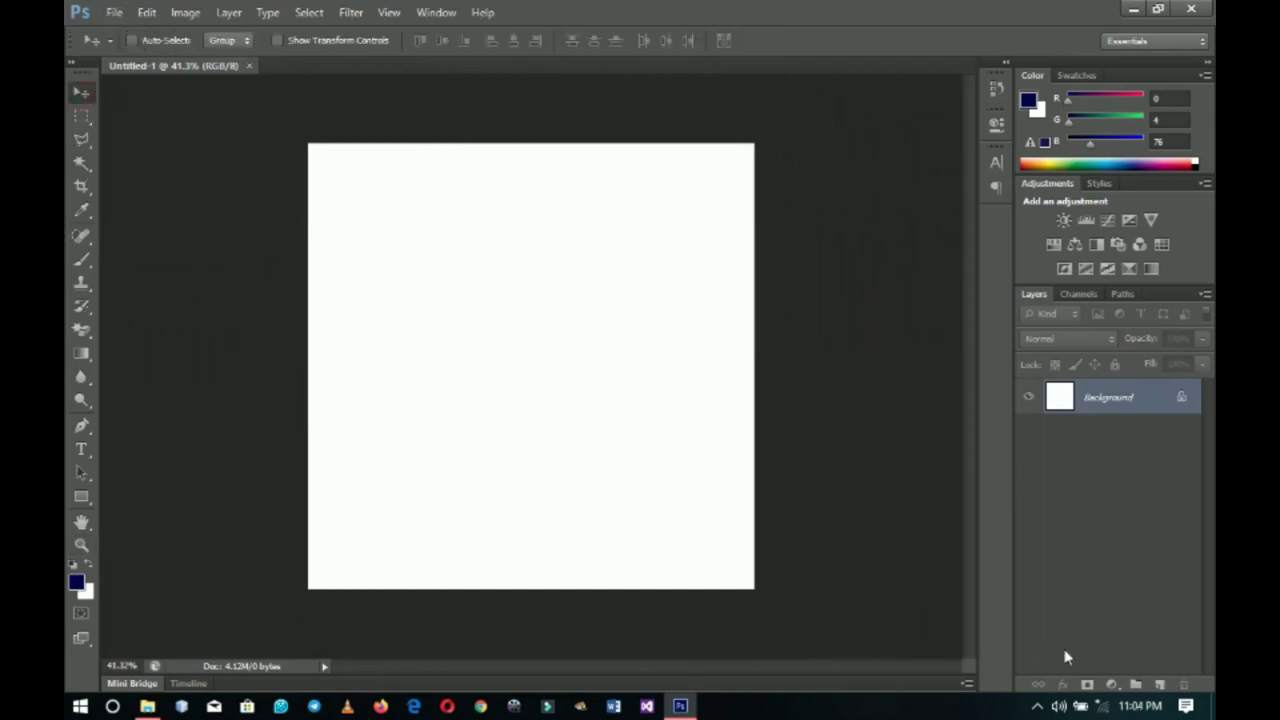
# Add a Solid Color fill layer in dark blue 00044c above the background.
pyautogui.click(1112, 684)
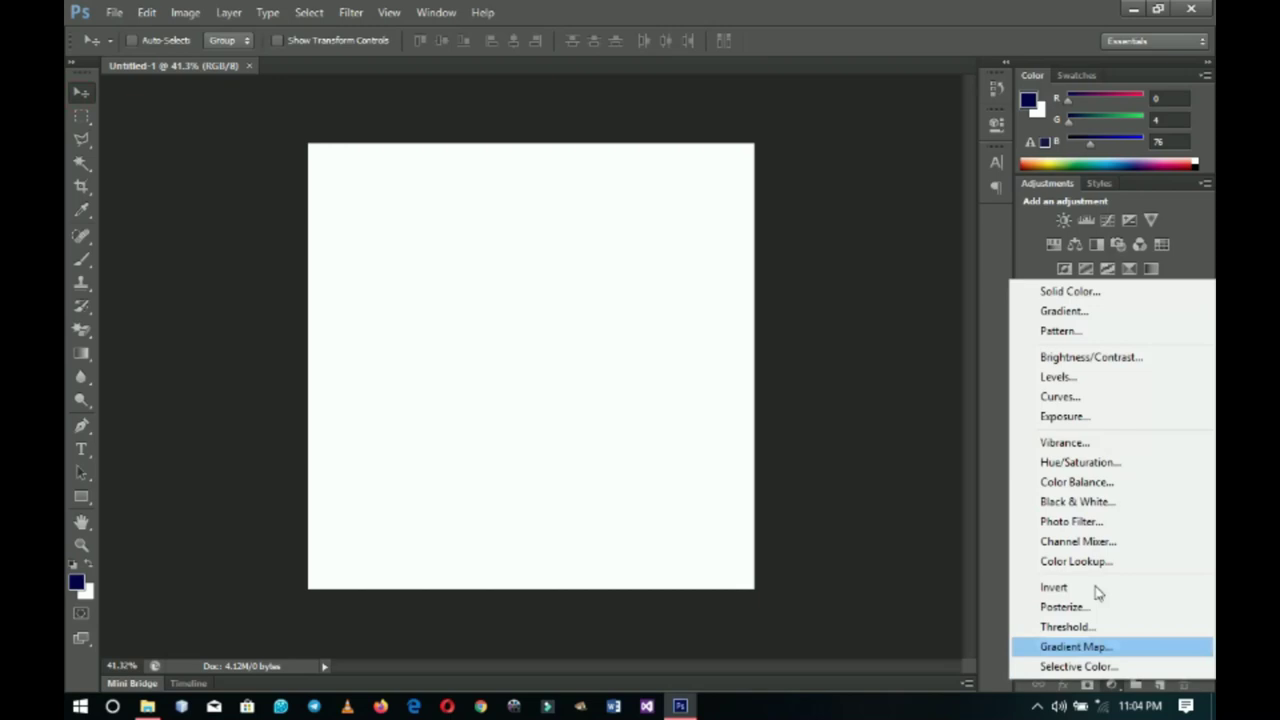
pyautogui.click(1055, 291)
pyautogui.moveTo(1070, 455); pyautogui.dragTo(910, 457)
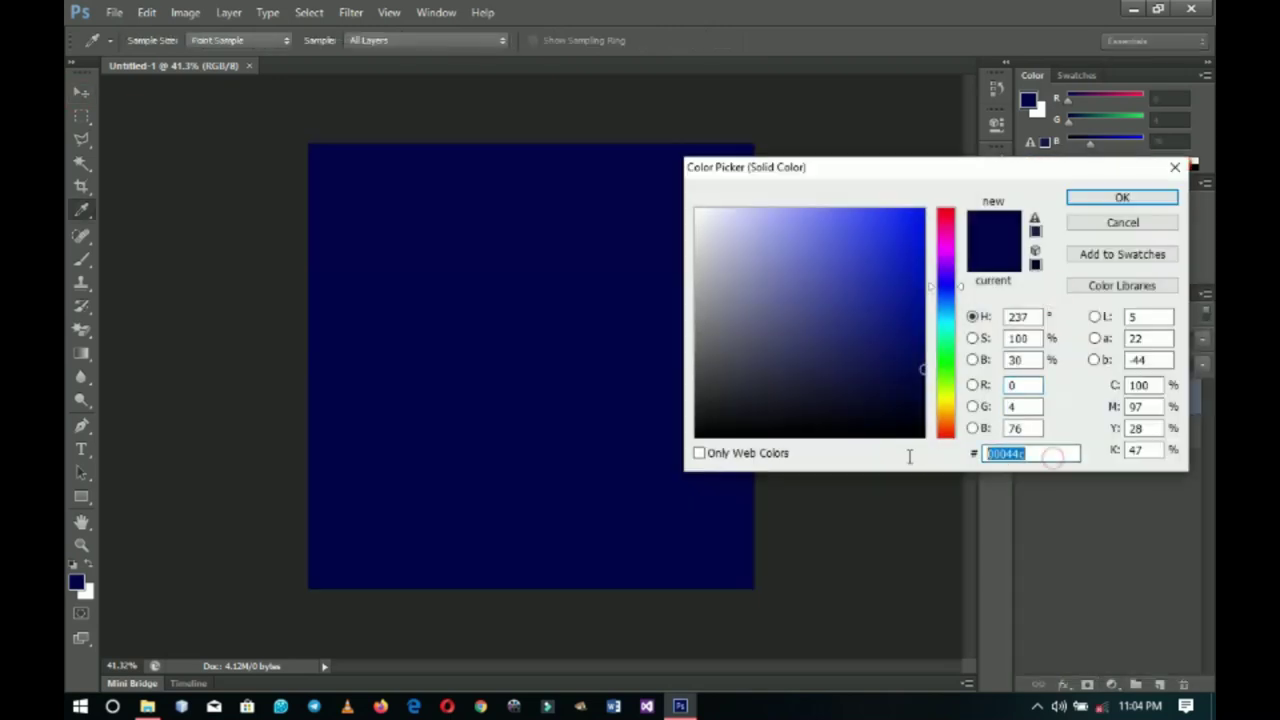
pyautogui.click(1122, 200)
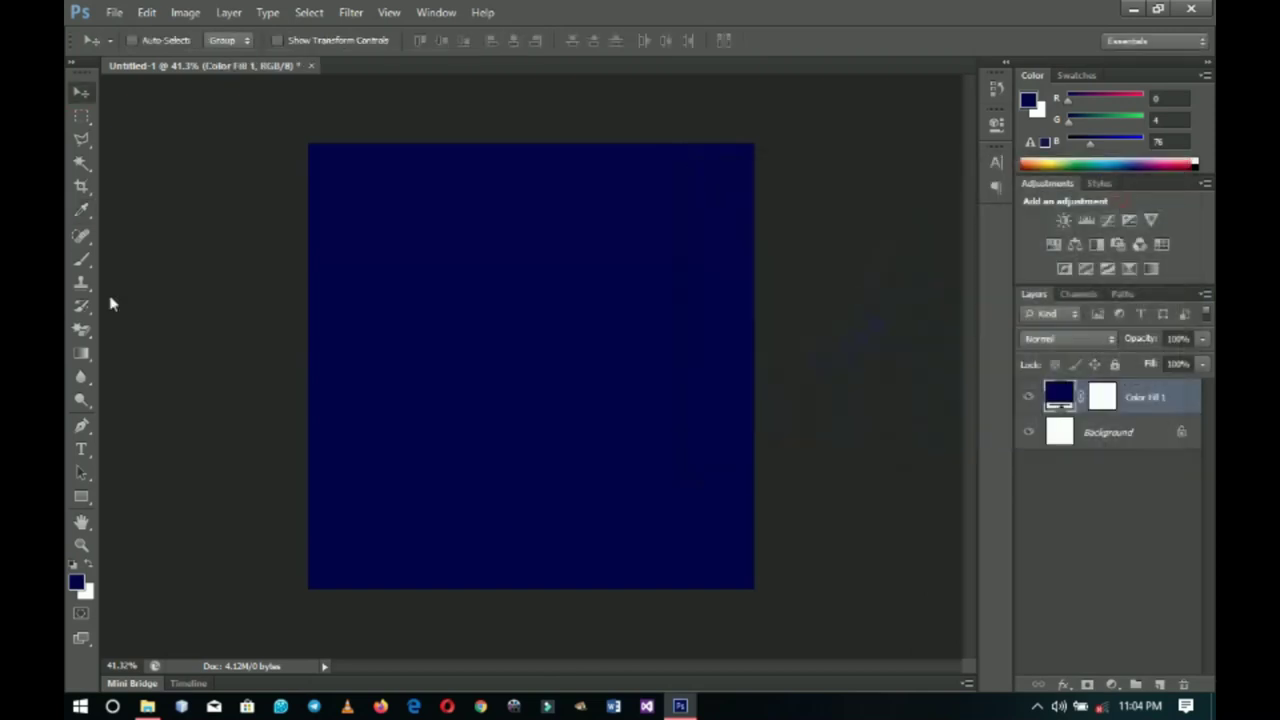
# Place the FLP Free Snow Overlay image from the resources folder and enlarge it to cover nearly the whole canvas, touching the top edge.
pyautogui.click(147, 706)
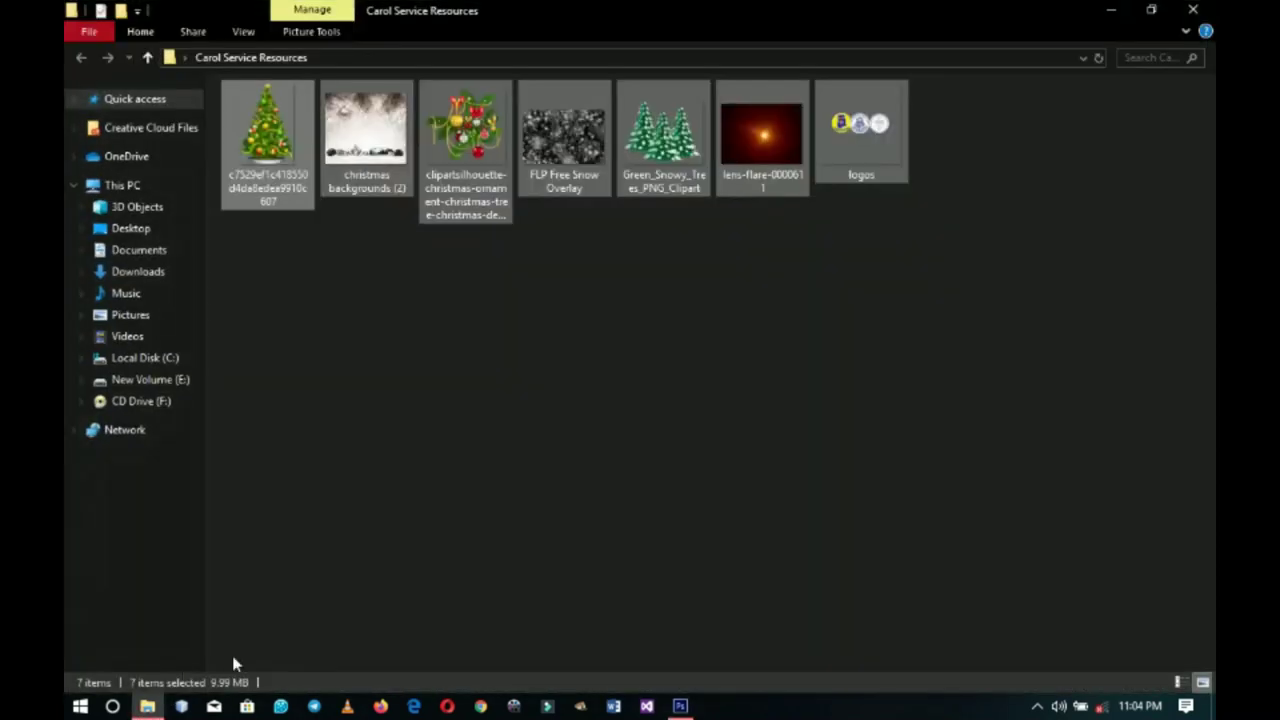
pyautogui.click(568, 164)
pyautogui.moveTo(577, 158); pyautogui.dragTo(575, 437)
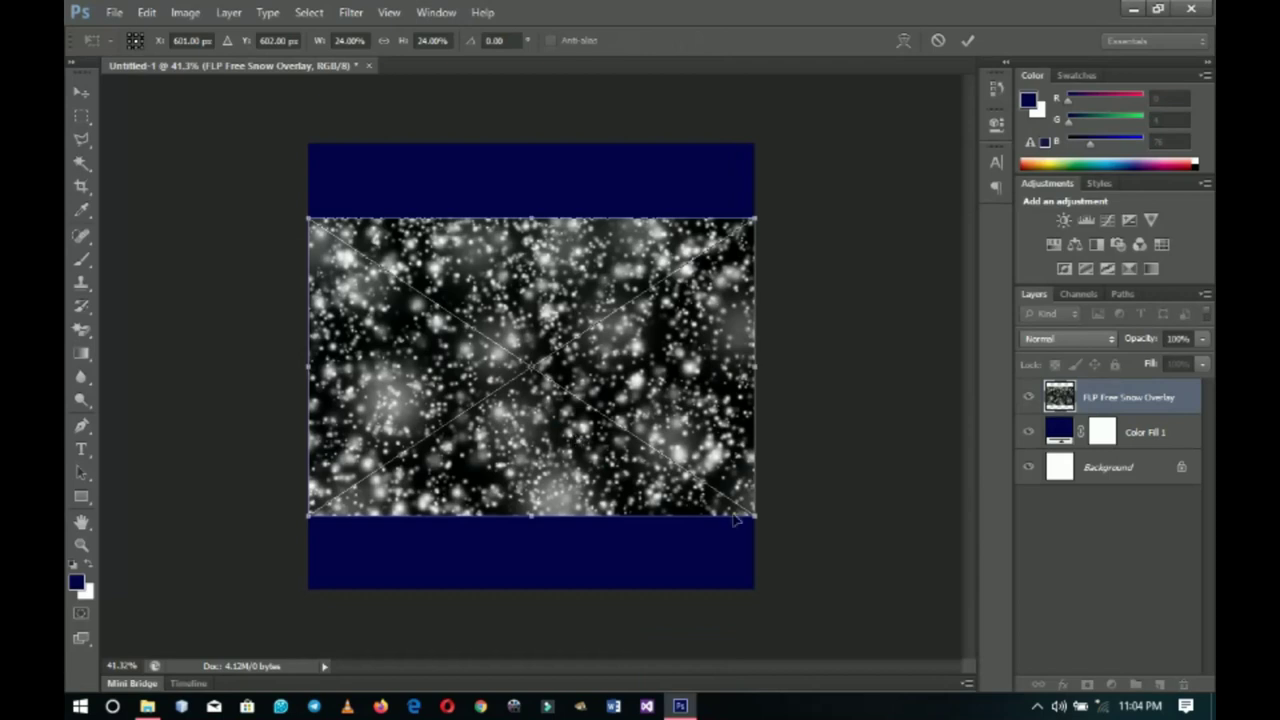
pyautogui.moveTo(757, 519); pyautogui.dragTo(850, 586)
pyautogui.press('Return')
pyautogui.moveTo(712, 425); pyautogui.dragTo(716, 419)
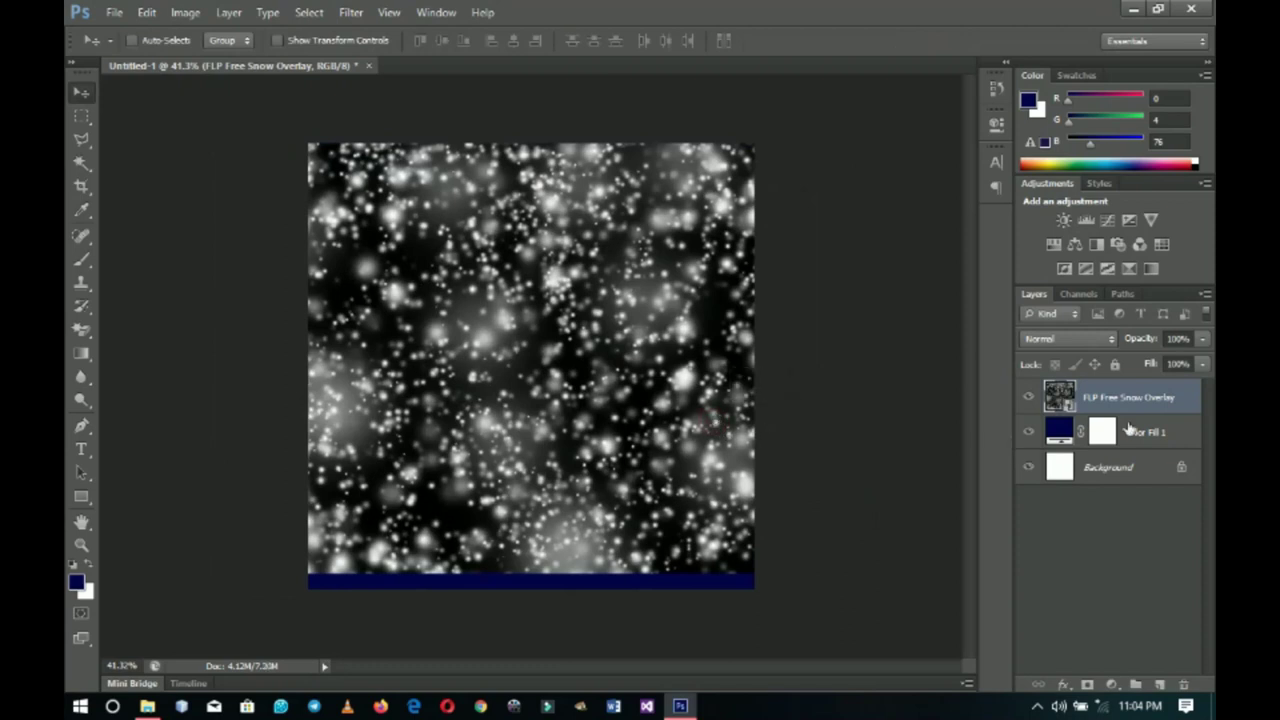
# Rasterize the snow overlay layer and set it to Soft Light blending at 67% opacity.
pyautogui.rightClick(1134, 400)
pyautogui.click(1006, 256)
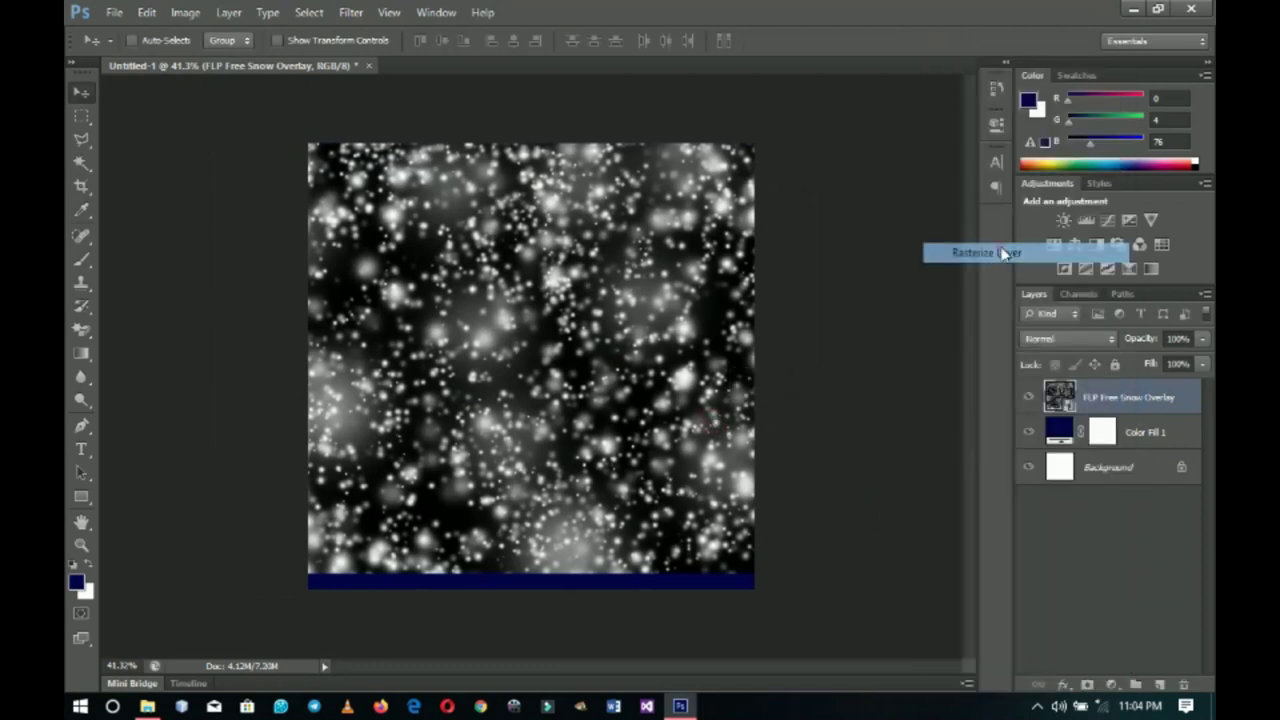
pyautogui.click(1076, 343)
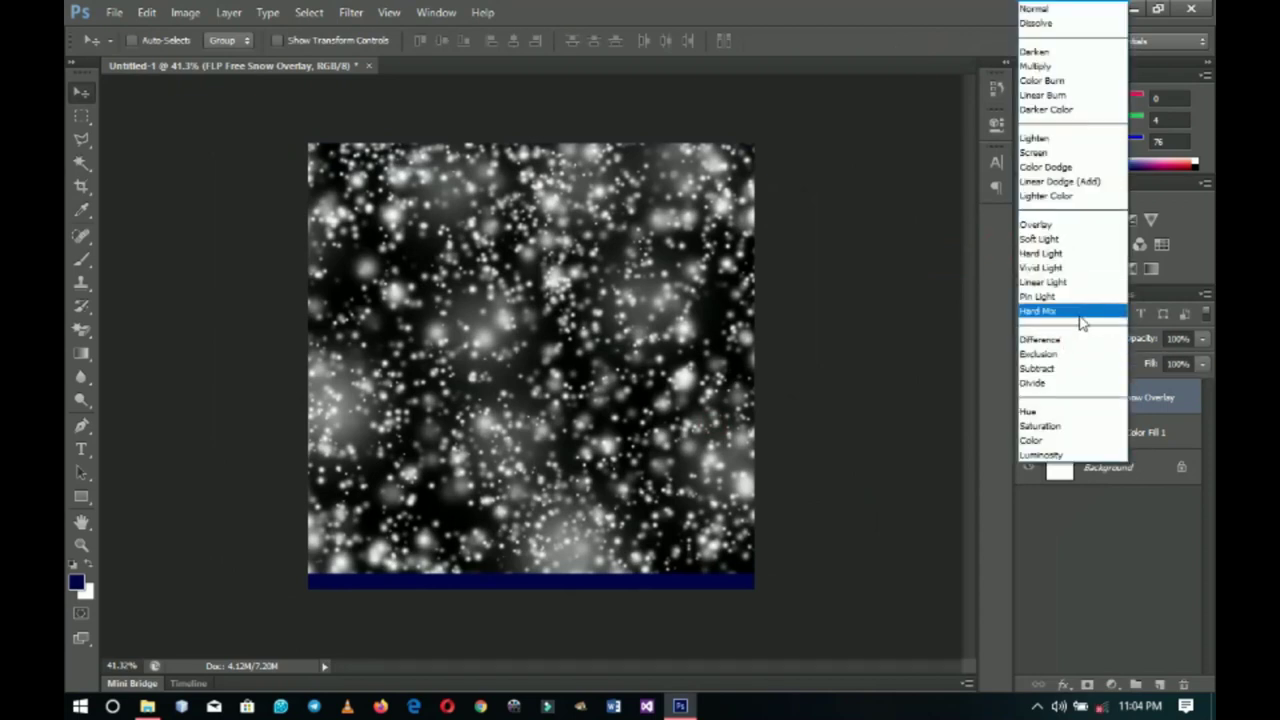
pyautogui.click(1040, 239)
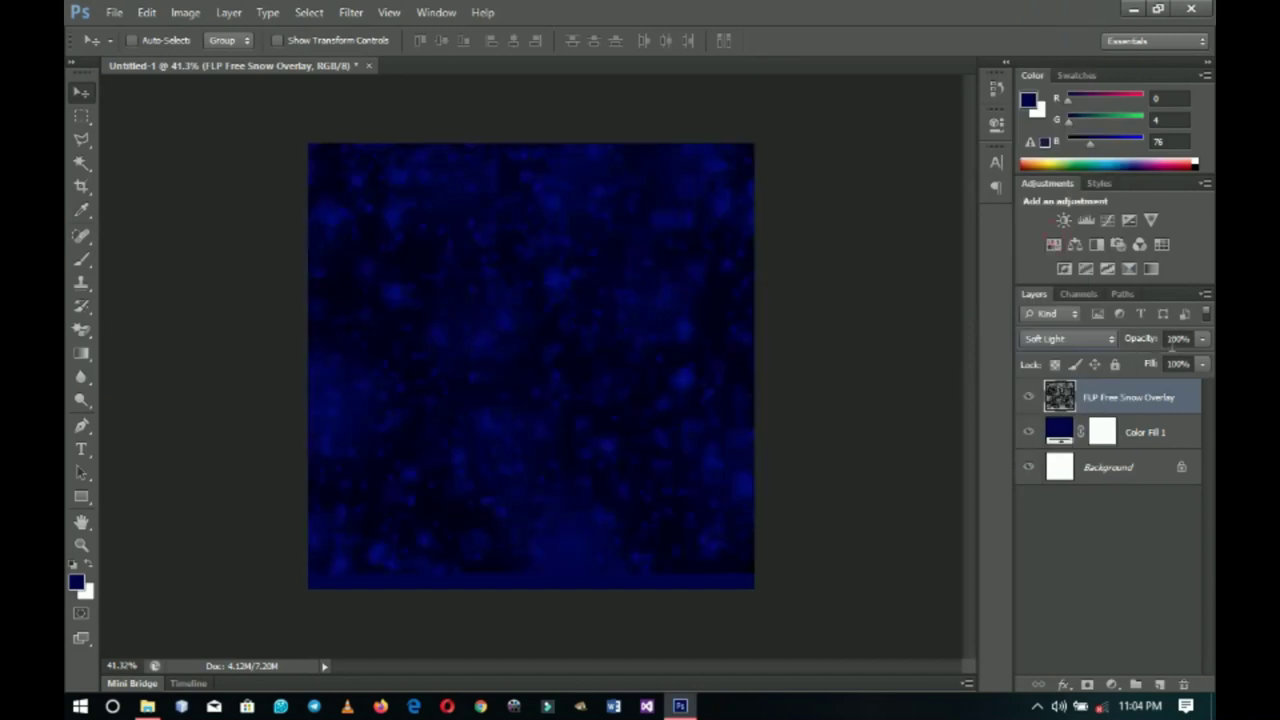
pyautogui.moveTo(1143, 341); pyautogui.dragTo(1108, 342)
# Apply a Gaussian Blur with a radius of 12.7 pixels to the snow overlay layer.
pyautogui.click(350, 12)
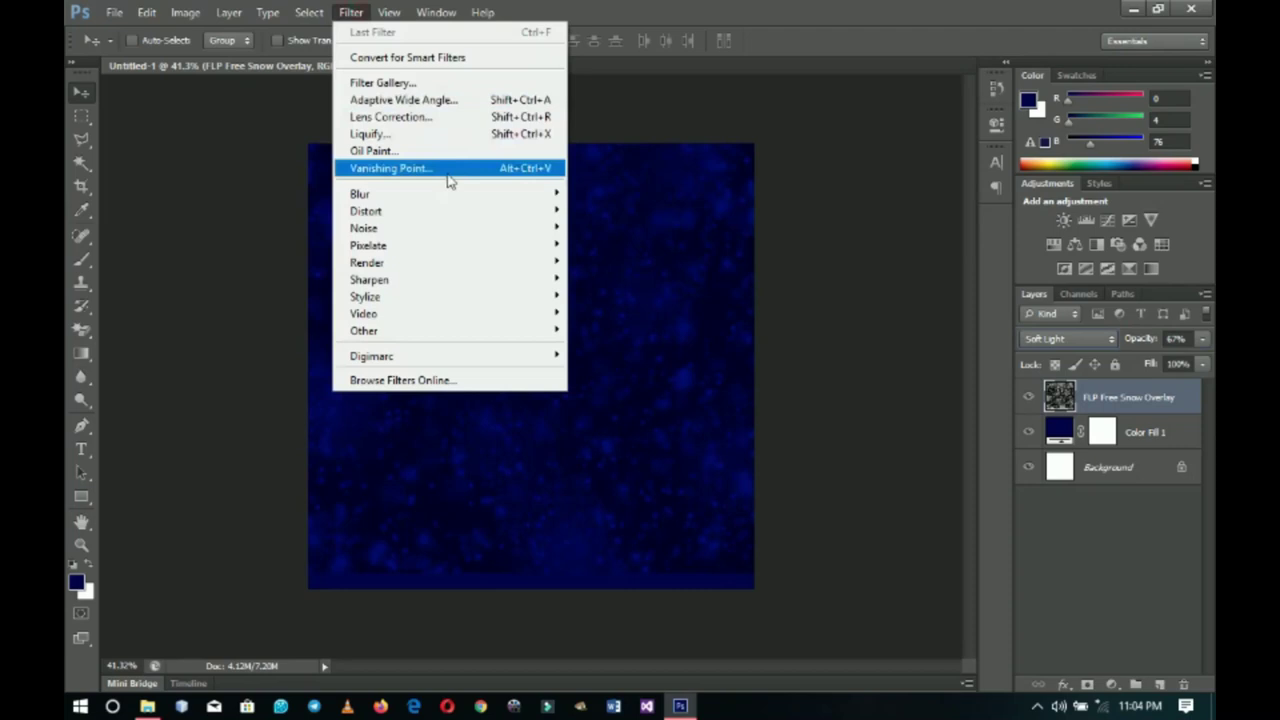
pyautogui.moveTo(516, 197)
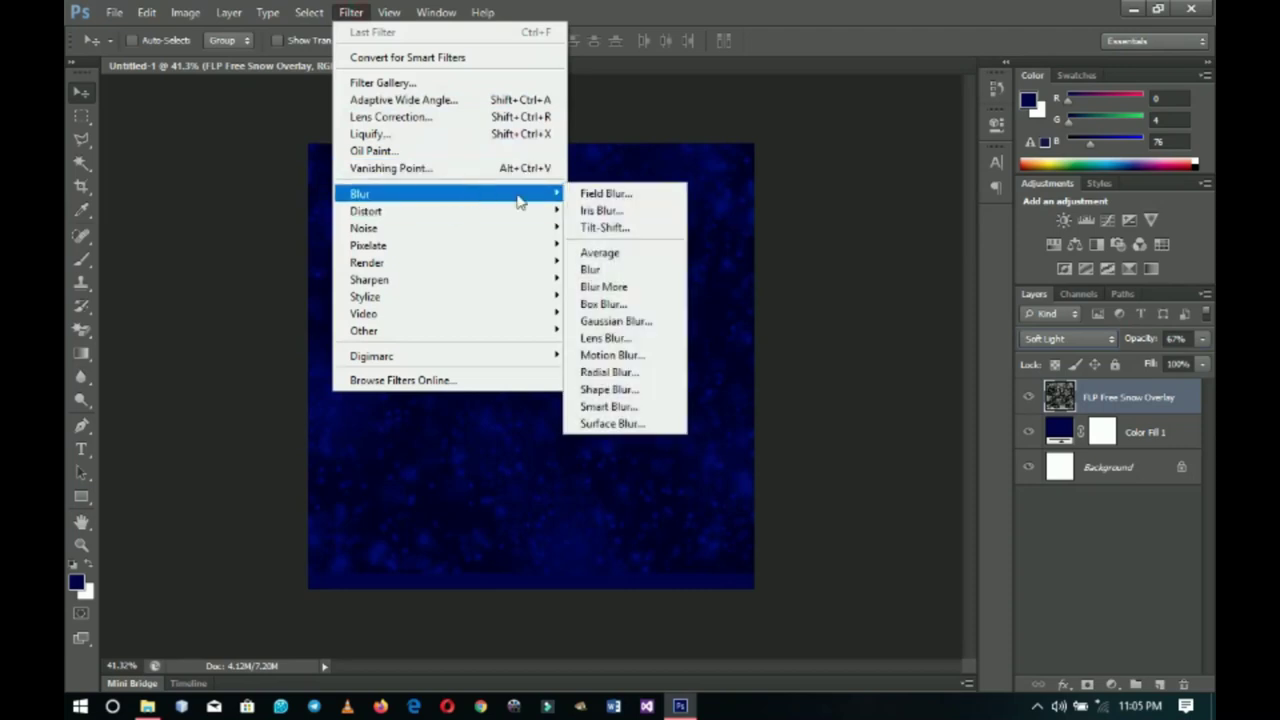
pyautogui.click(600, 324)
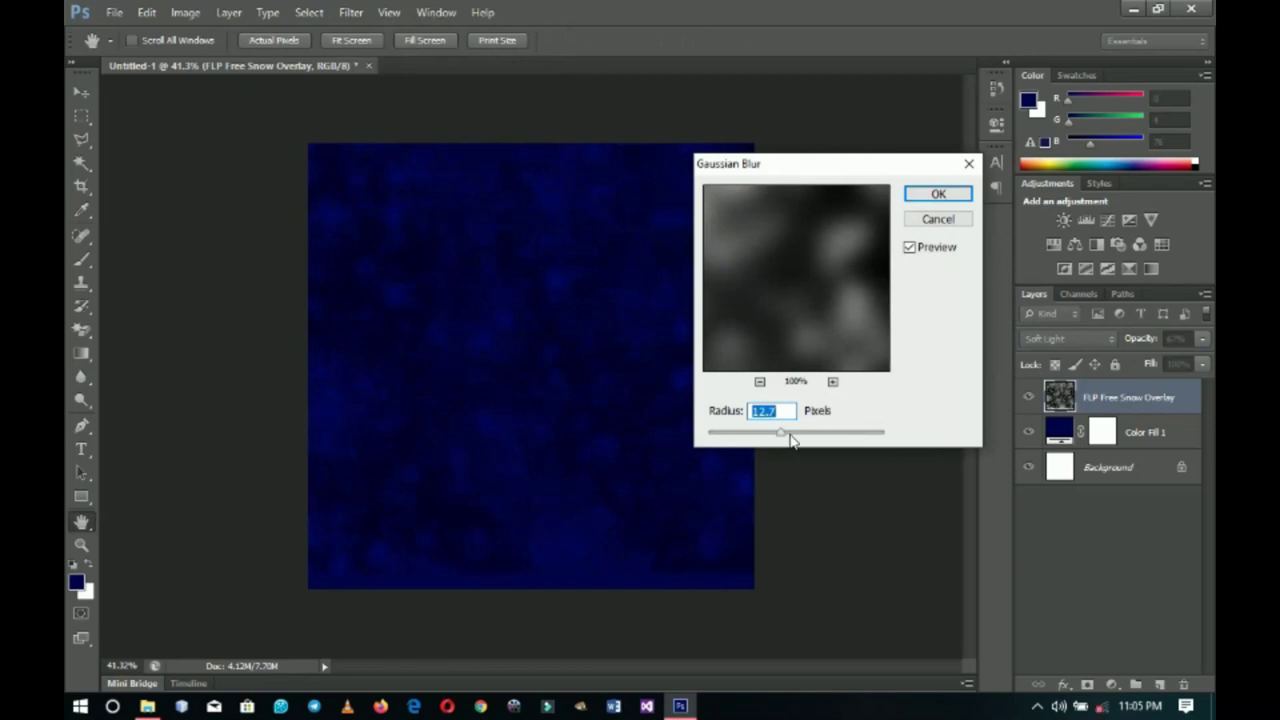
pyautogui.click(932, 194)
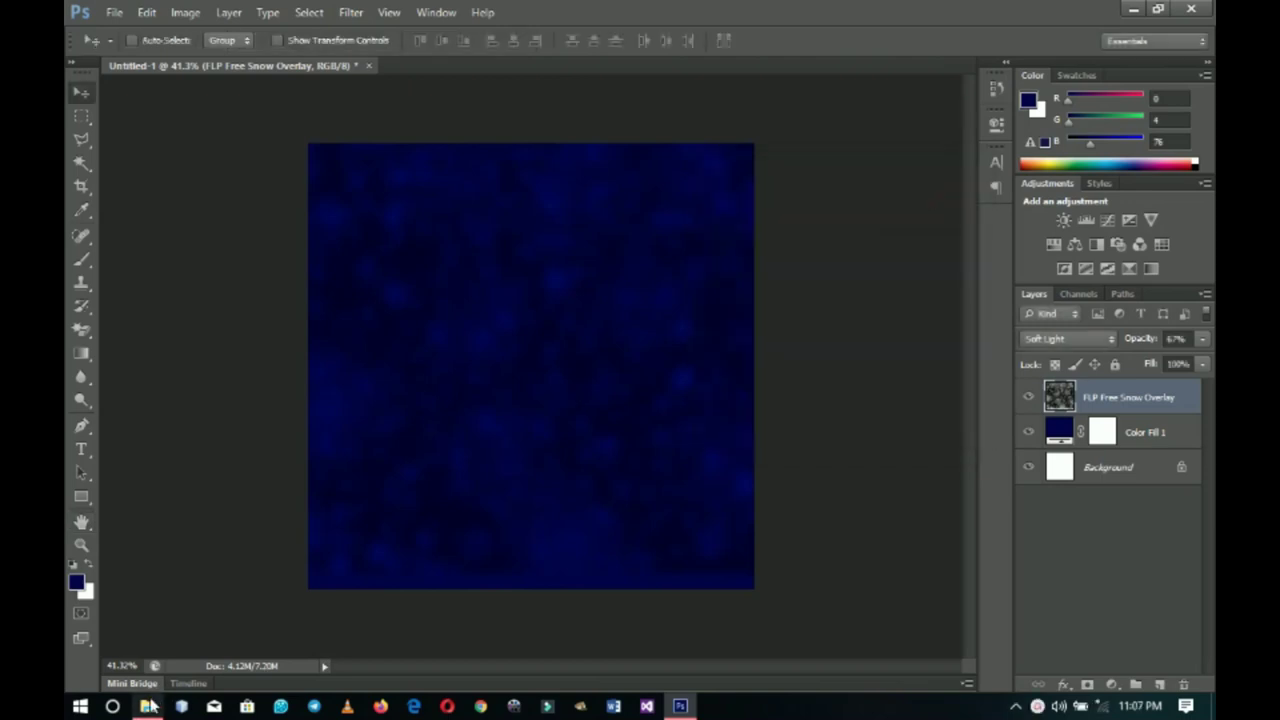
# Place the christmas backgrounds (2) image from the resources folder at full canvas width, shifted up so it slightly overlaps the top edge.
pyautogui.click(147, 706)
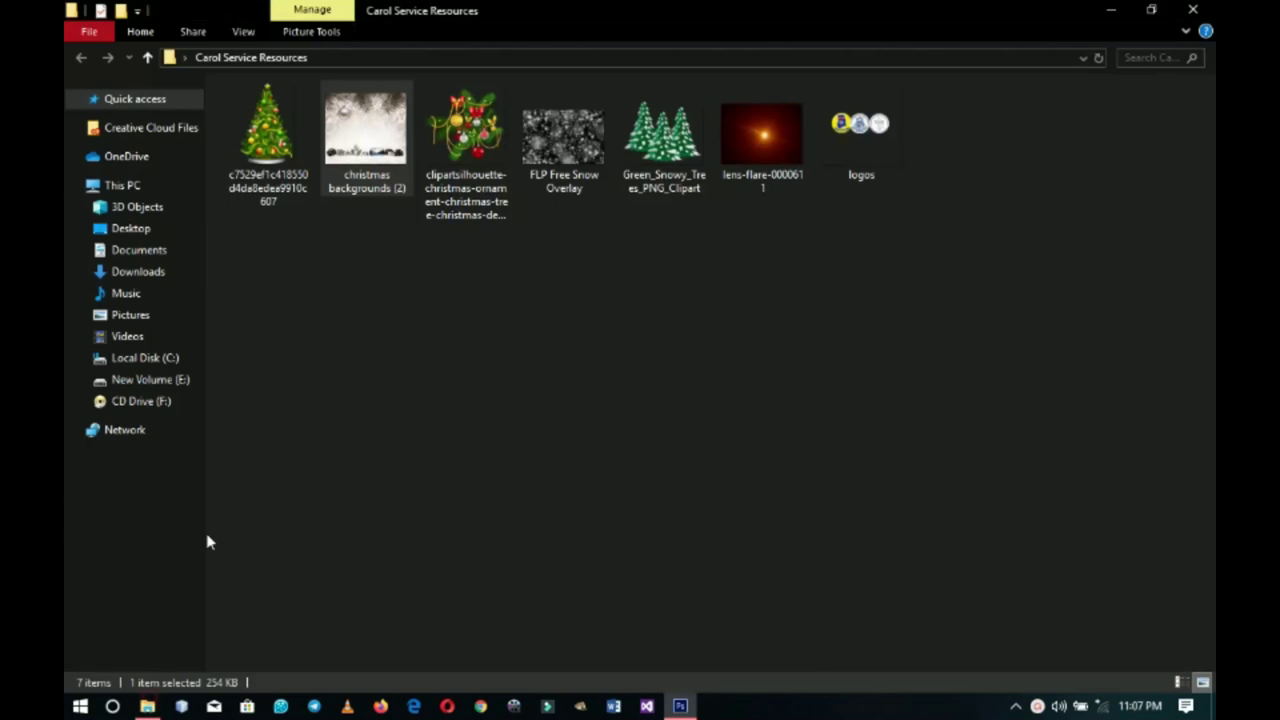
pyautogui.moveTo(377, 152)
pyautogui.moveTo(377, 152)
pyautogui.mouseDown()
pyautogui.moveTo(489, 471)
pyautogui.moveTo(686, 706)
pyautogui.moveTo(597, 382)
pyautogui.moveTo(600, 366)
pyautogui.moveTo(645, 390)
pyautogui.moveTo(669, 331)
pyautogui.moveTo(651, 306)
pyautogui.mouseUp()
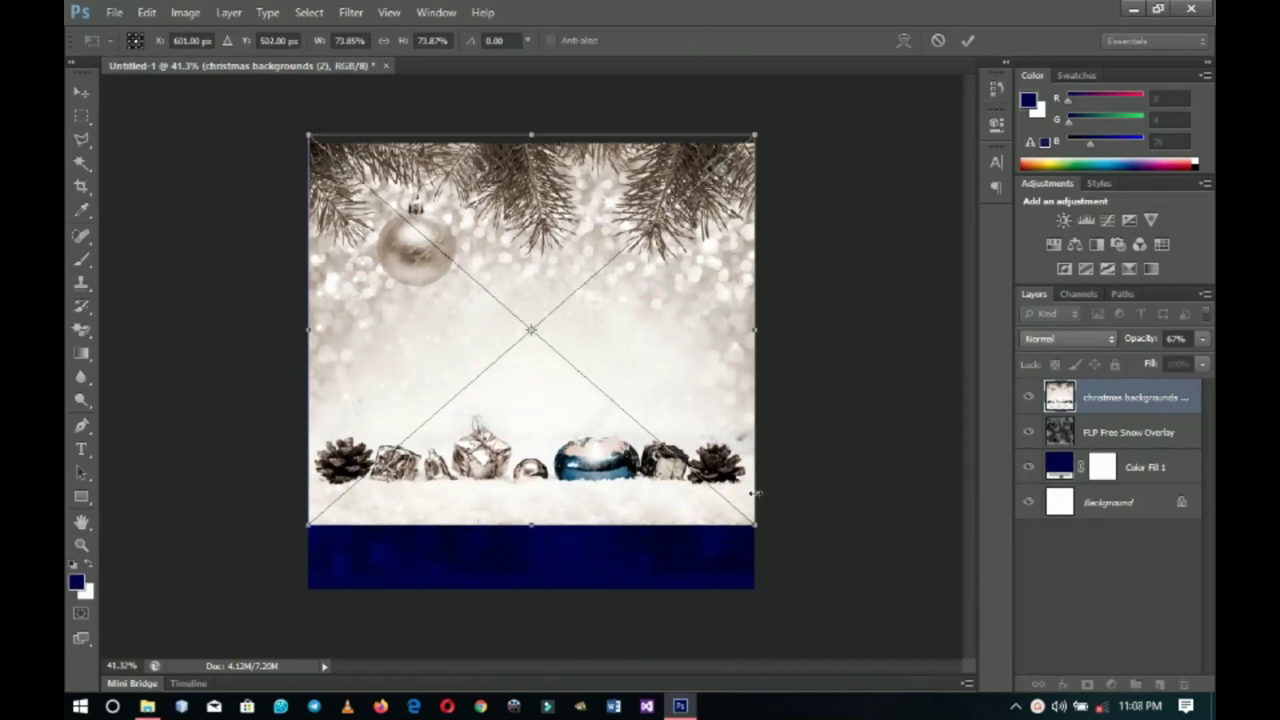
pyautogui.doubleClick(667, 378)
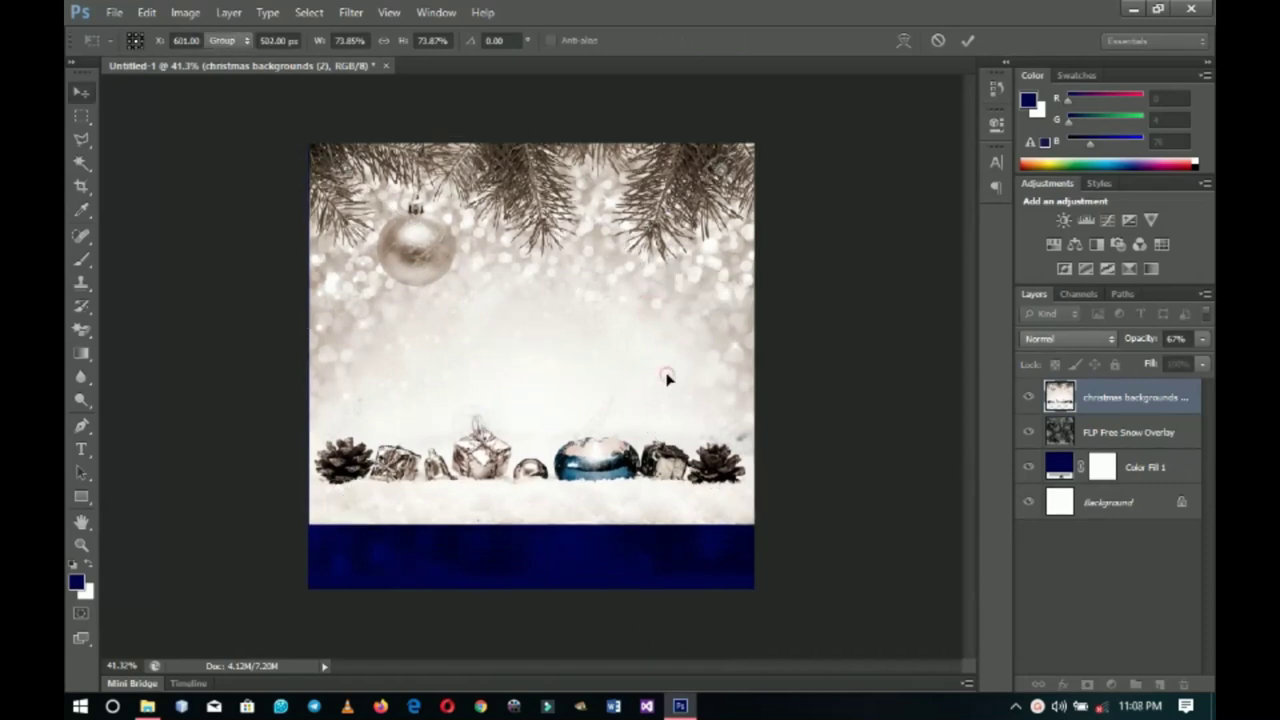
# Rasterize the Christmas background layer and set its blend mode to Soft Light.
pyautogui.rightClick(1143, 397)
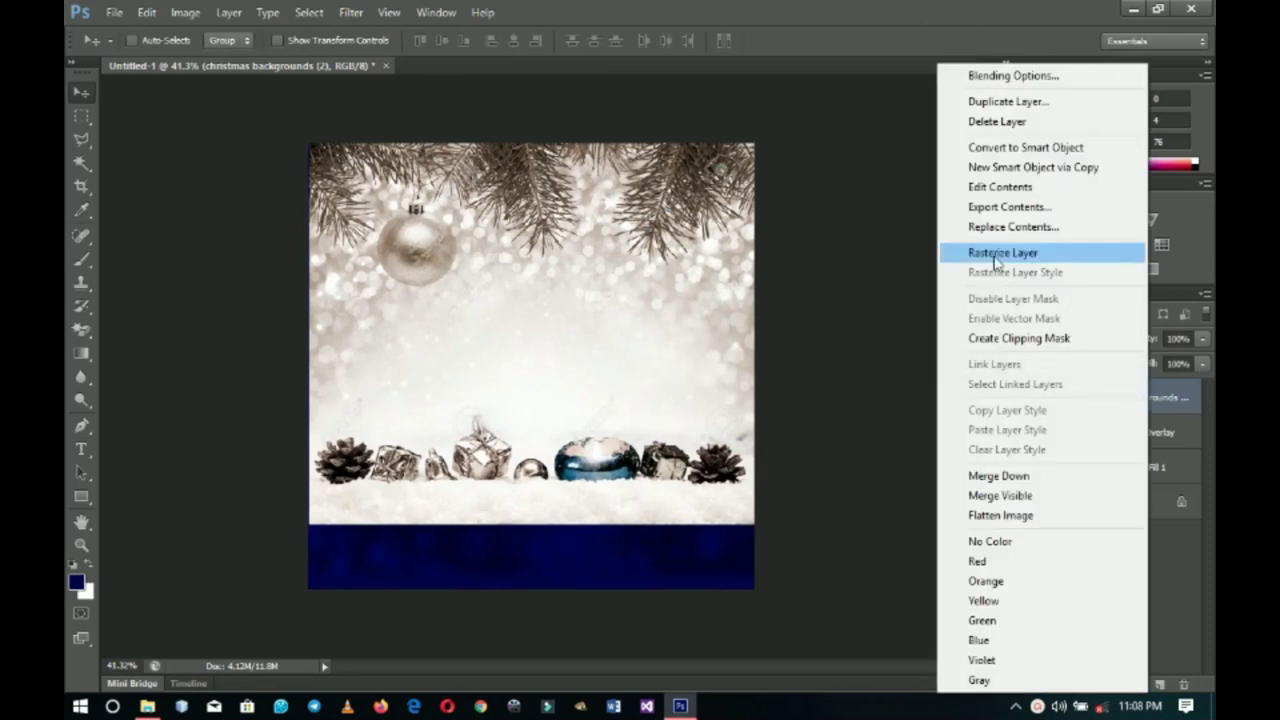
pyautogui.click(1037, 252)
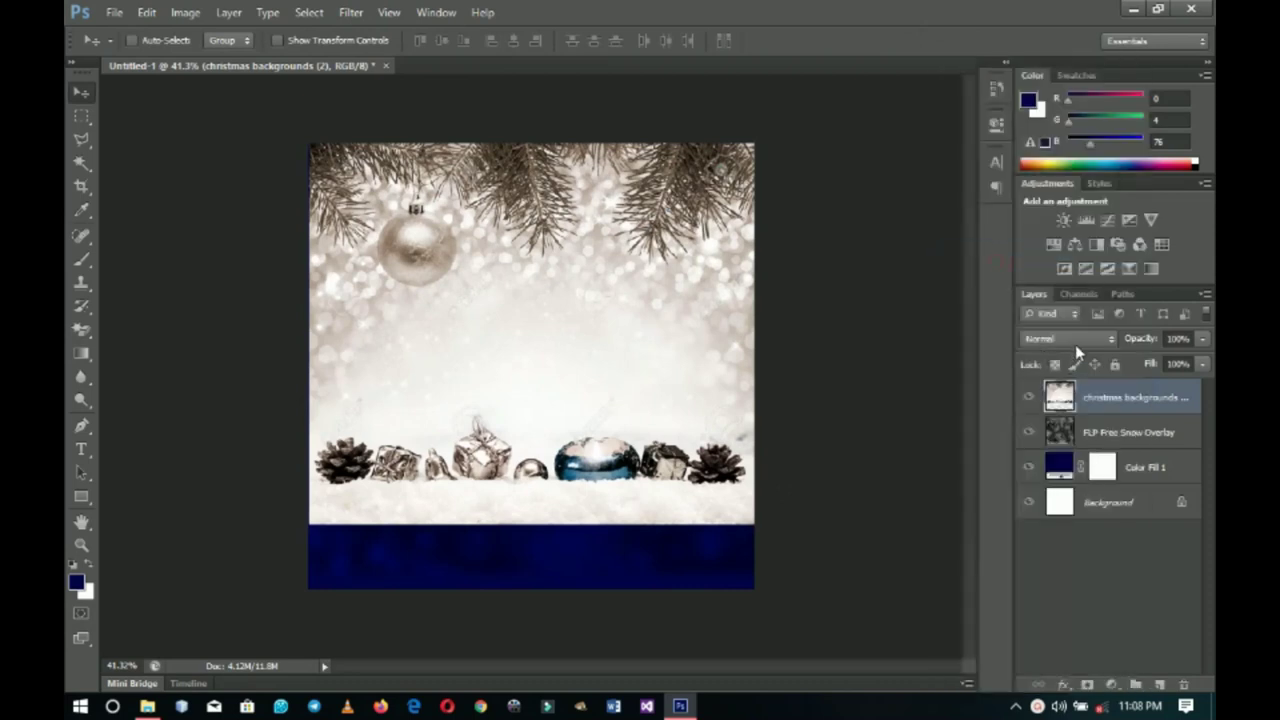
pyautogui.click(1075, 343)
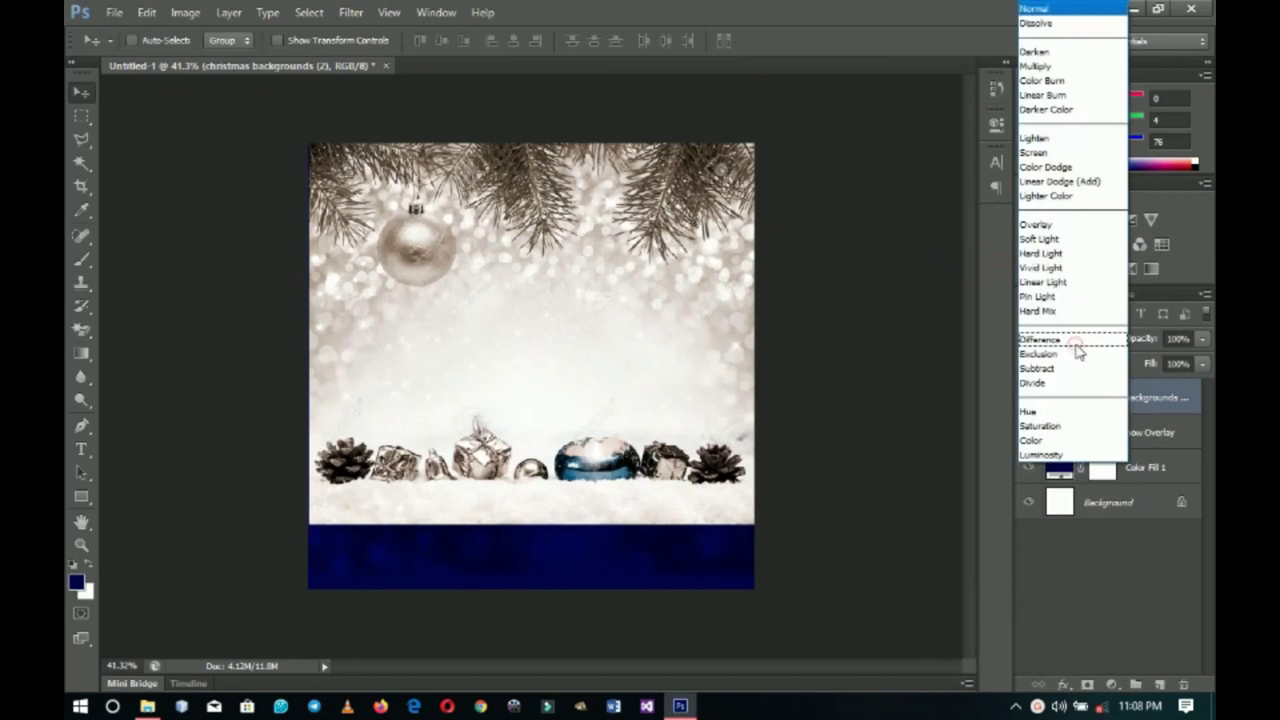
pyautogui.click(1040, 240)
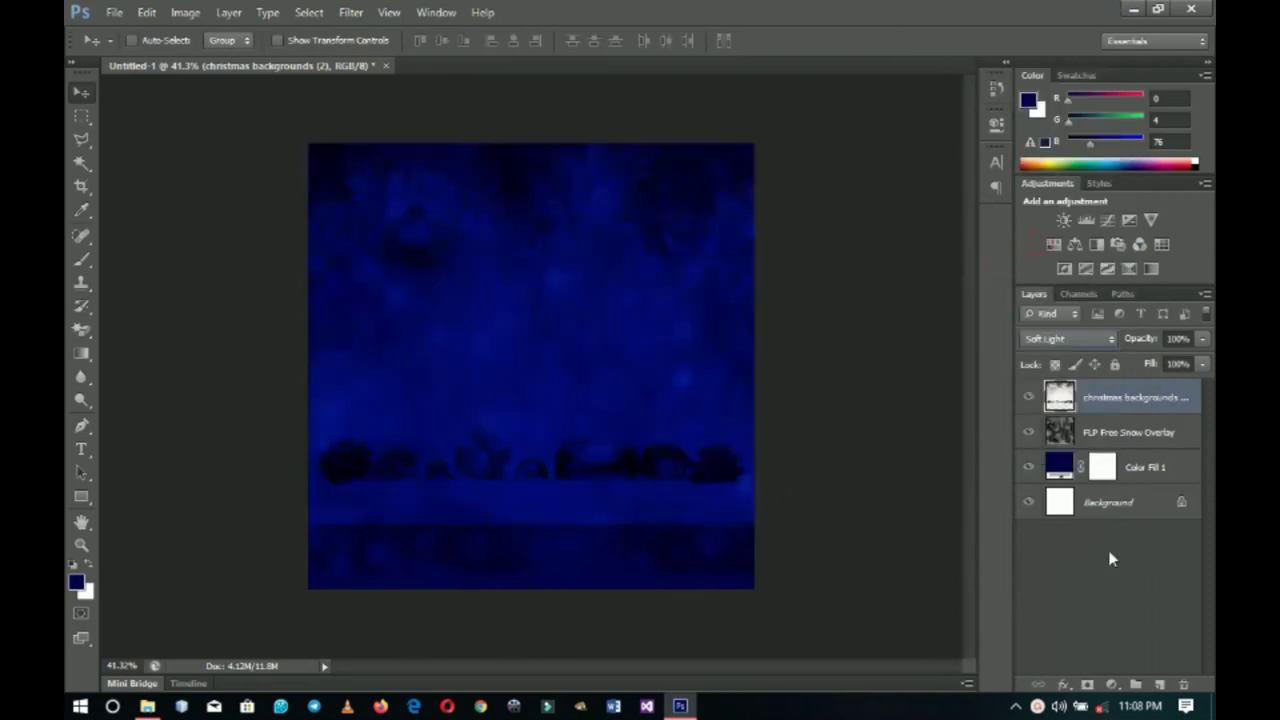
# Add a layer mask to the Christmas background and hide its middle and lower parts with a soft black brush of 473 px, keeping the top branches.
pyautogui.click(1087, 684)
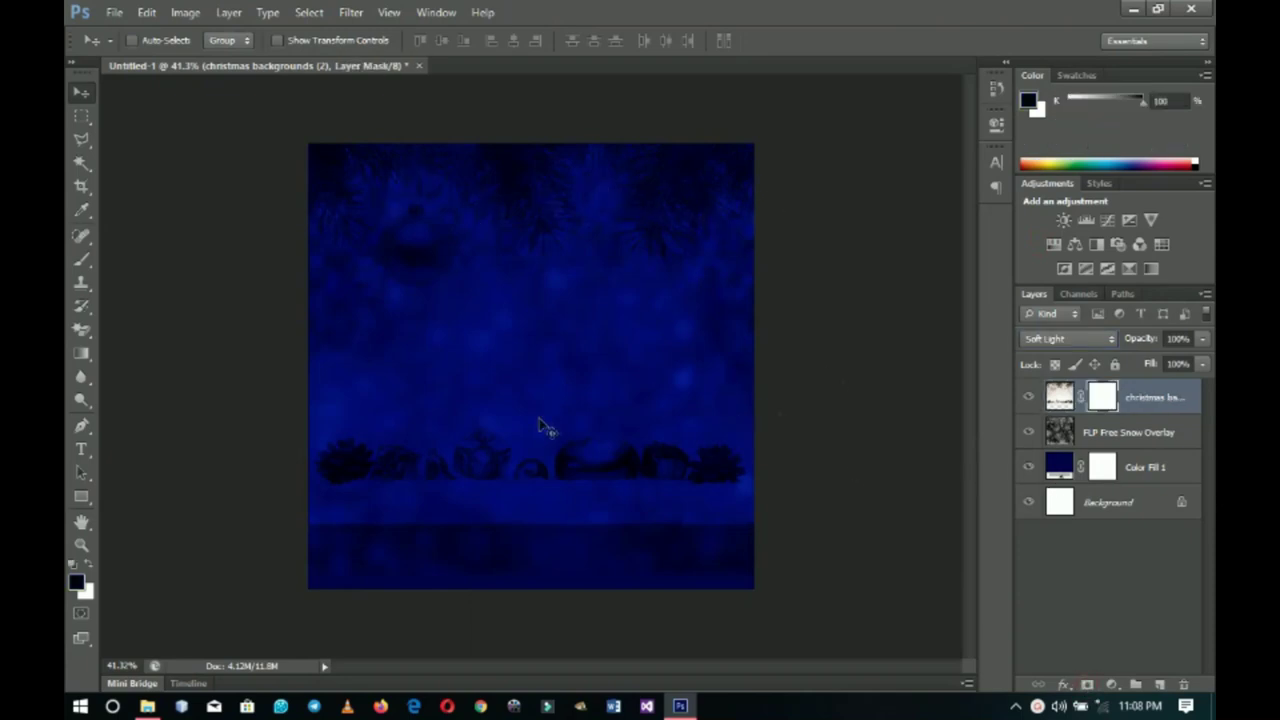
pyautogui.press('b')
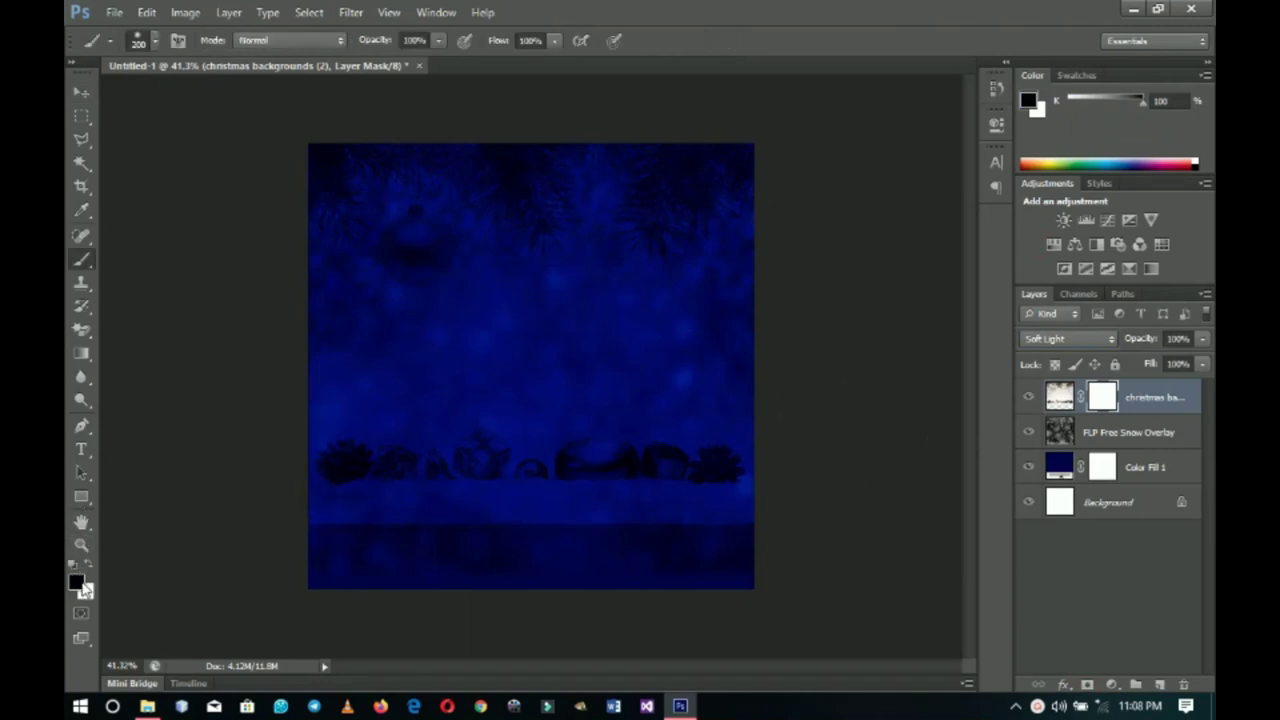
pyautogui.rightClick(665, 547)
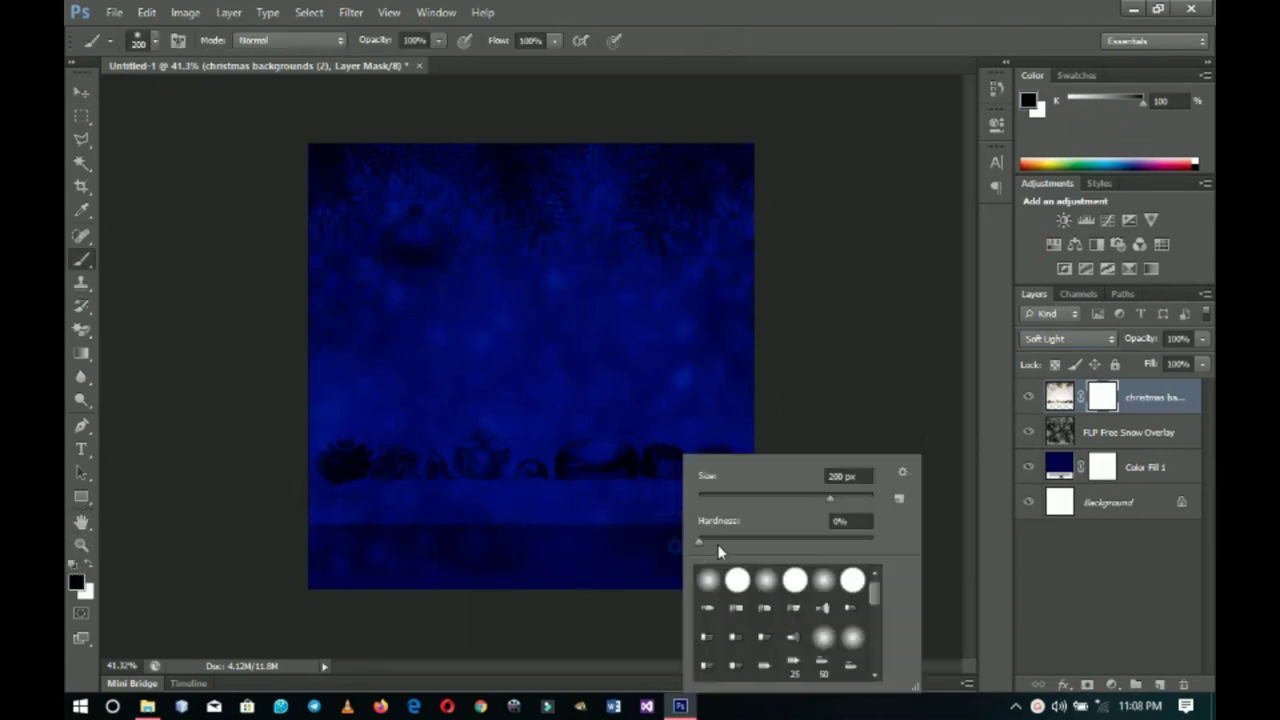
pyautogui.moveTo(831, 497); pyautogui.dragTo(855, 500)
pyautogui.click(558, 511)
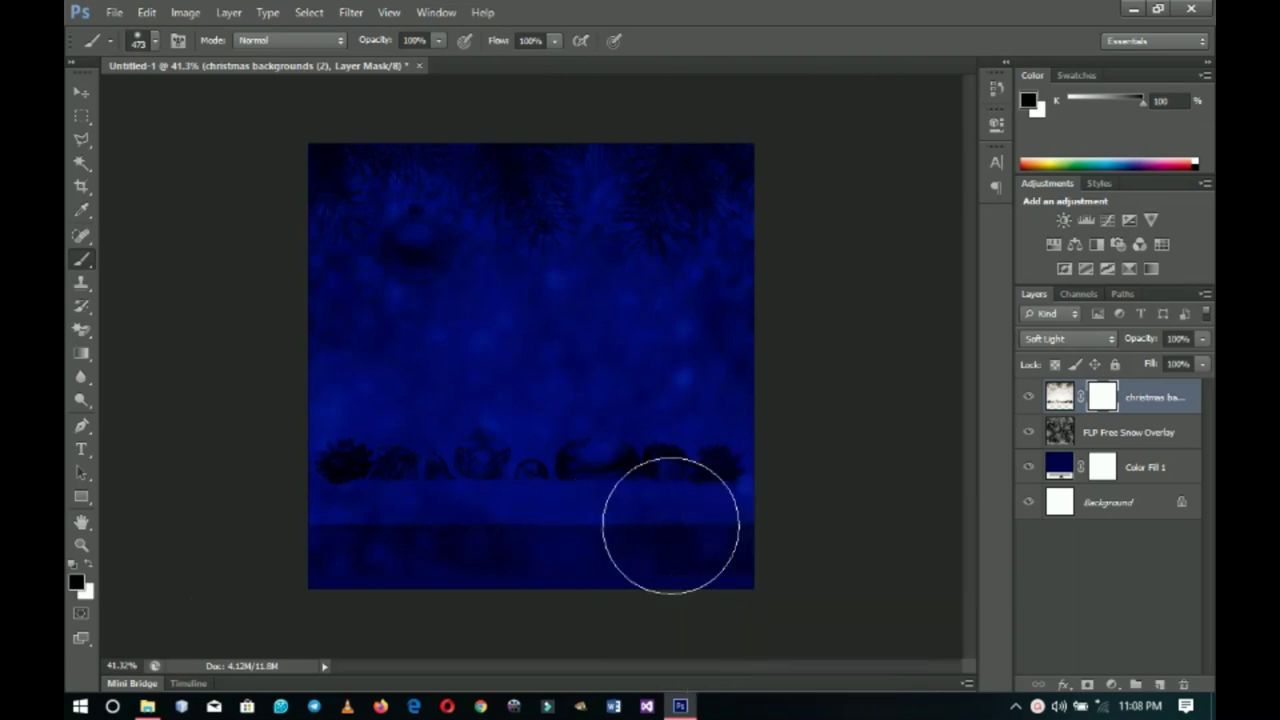
pyautogui.moveTo(729, 517)
pyautogui.mouseDown()
pyautogui.moveTo(471, 515)
pyautogui.moveTo(458, 488)
pyautogui.moveTo(299, 466)
pyautogui.moveTo(357, 452)
pyautogui.moveTo(778, 450)
pyautogui.moveTo(733, 440)
pyautogui.moveTo(771, 385)
pyautogui.moveTo(384, 333)
pyautogui.moveTo(582, 335)
pyautogui.moveTo(629, 326)
pyautogui.moveTo(627, 302)
pyautogui.moveTo(409, 311)
pyautogui.mouseUp()
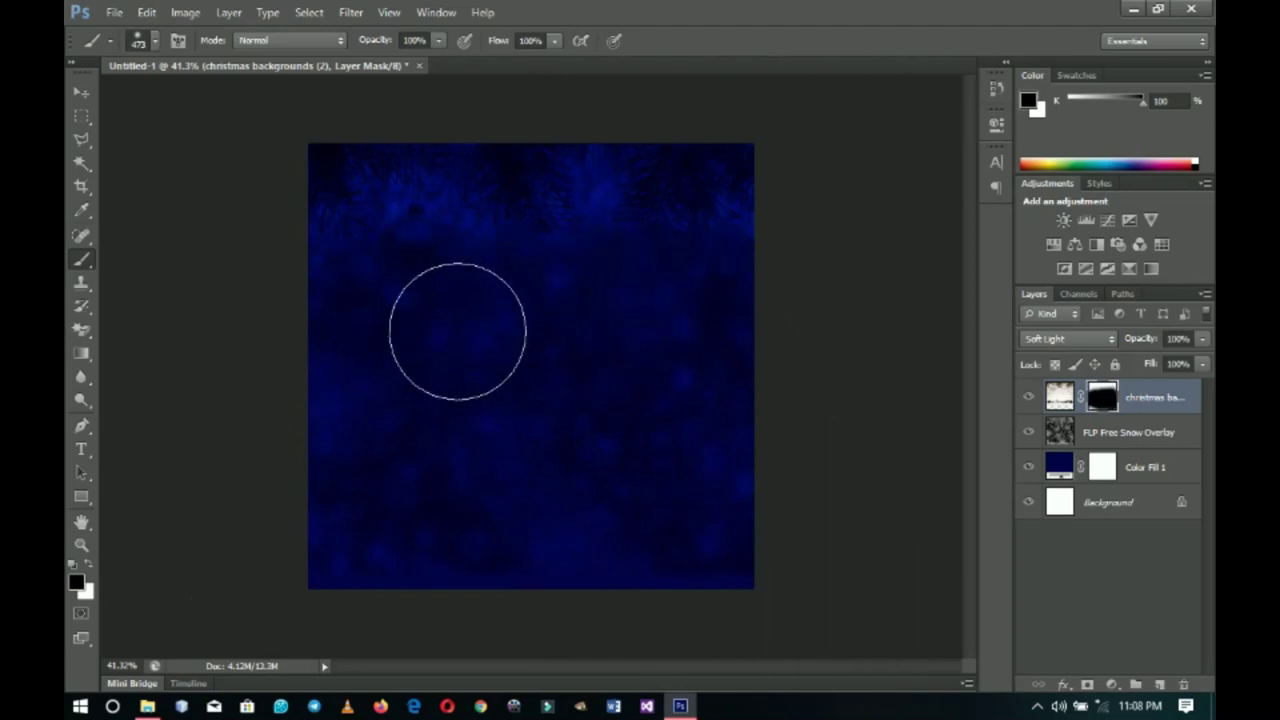
# Lower the masked Christmas background layer's opacity to 74%.
pyautogui.press('v')
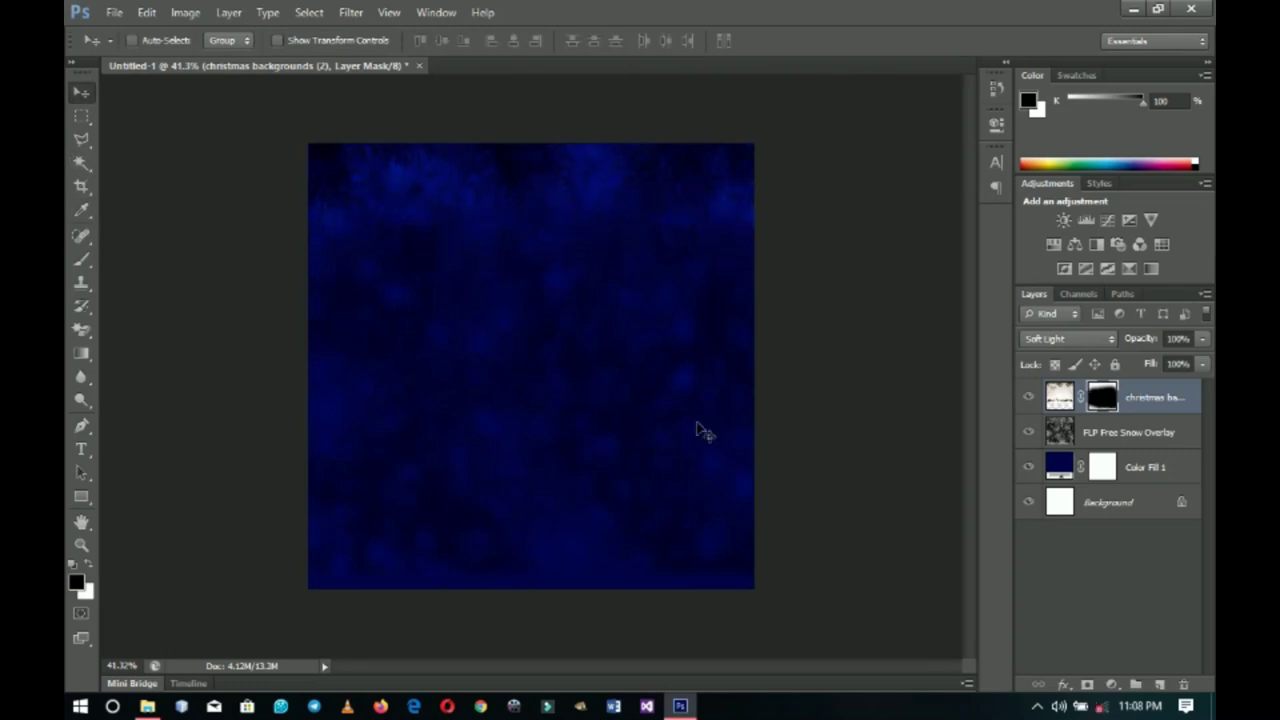
pyautogui.moveTo(1148, 342); pyautogui.dragTo(1097, 355)
pyautogui.click(595, 382)
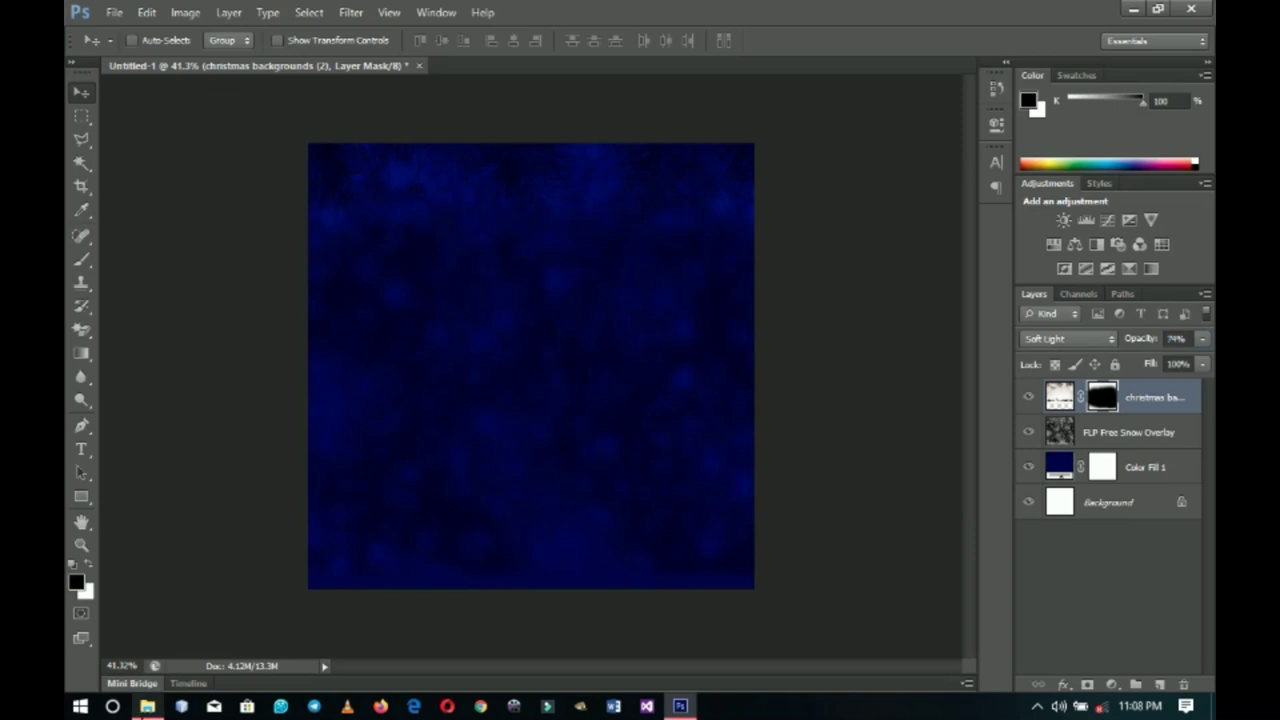
# Place the clipartsilhouette Christmas ornament image from the resources folder in the canvas's upper-left corner, scaled to about 39% and partly off the canvas.
pyautogui.click(147, 706)
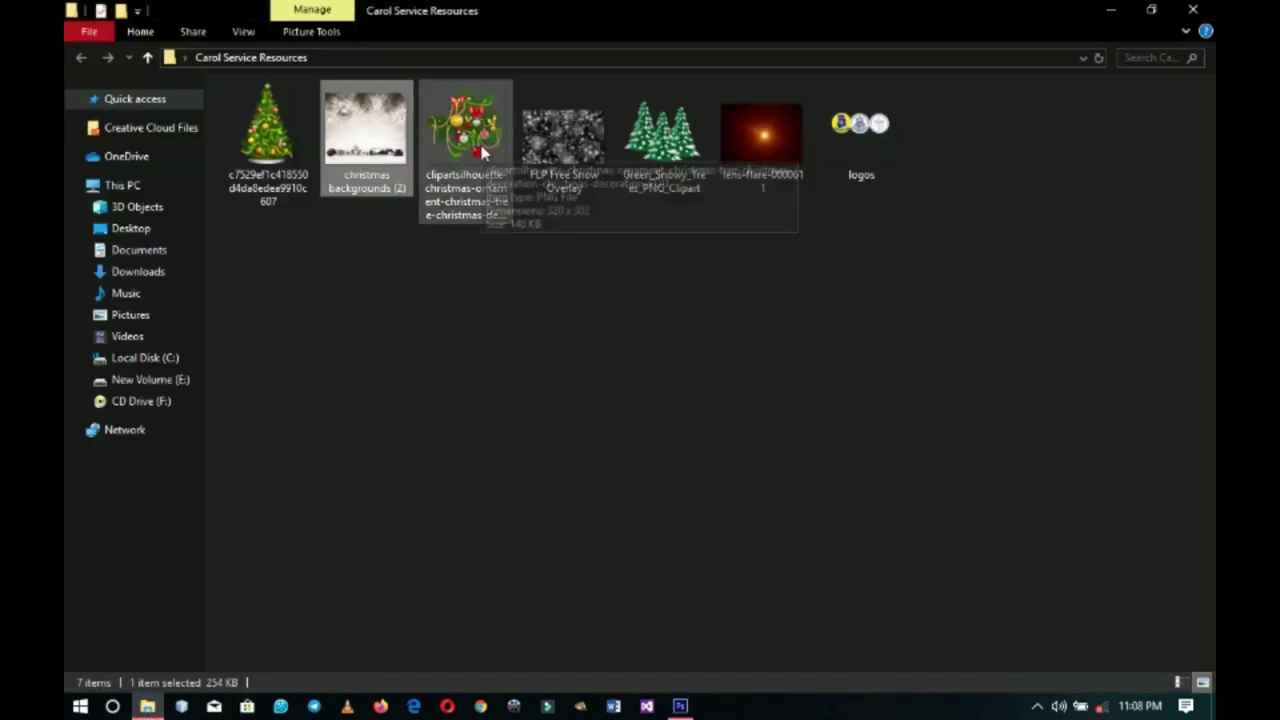
pyautogui.moveTo(485, 152); pyautogui.dragTo(467, 335)
pyautogui.moveTo(390, 262); pyautogui.dragTo(466, 303)
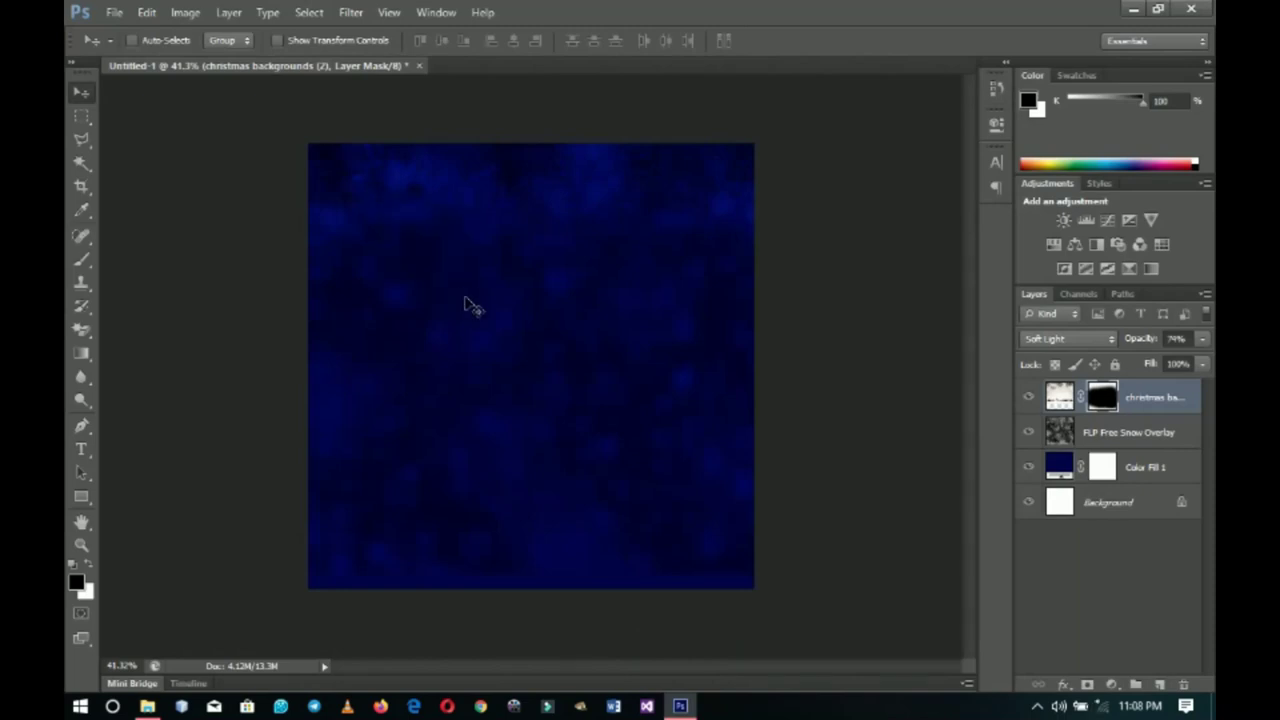
pyautogui.moveTo(755, 574); pyautogui.dragTo(417, 223)
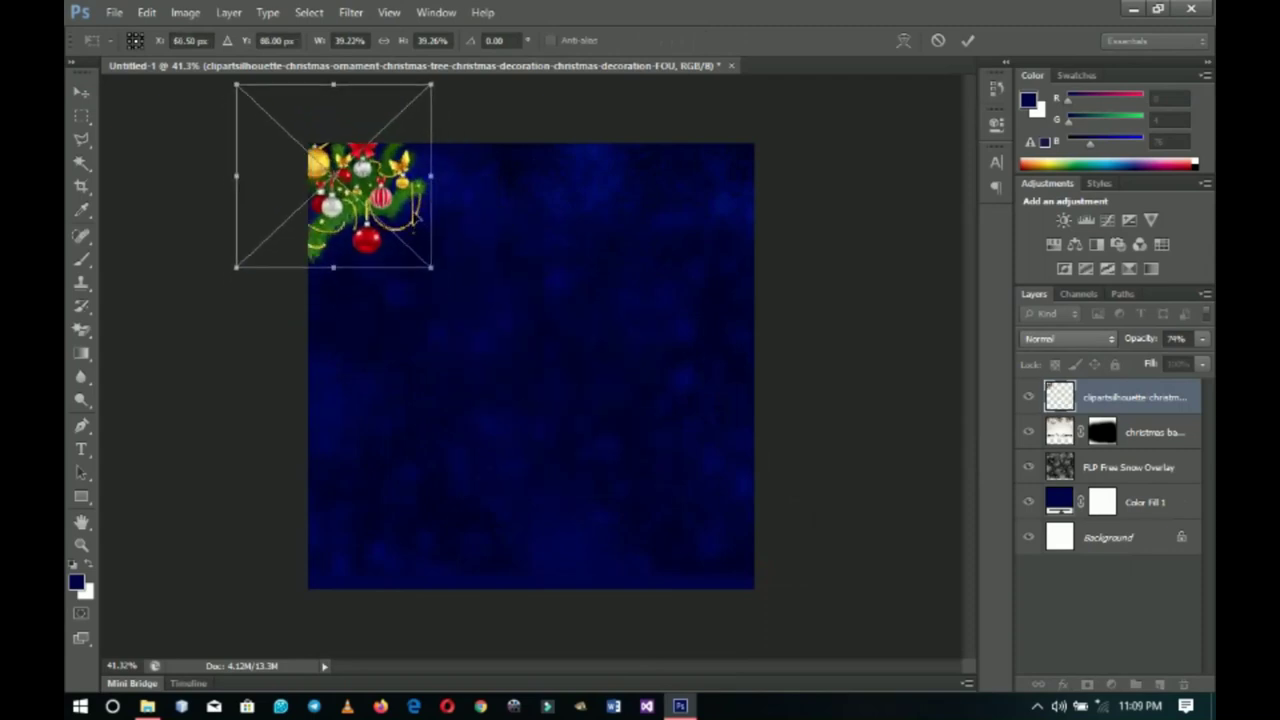
pyautogui.press('Return')
pyautogui.hotkey('ctrl', 't')
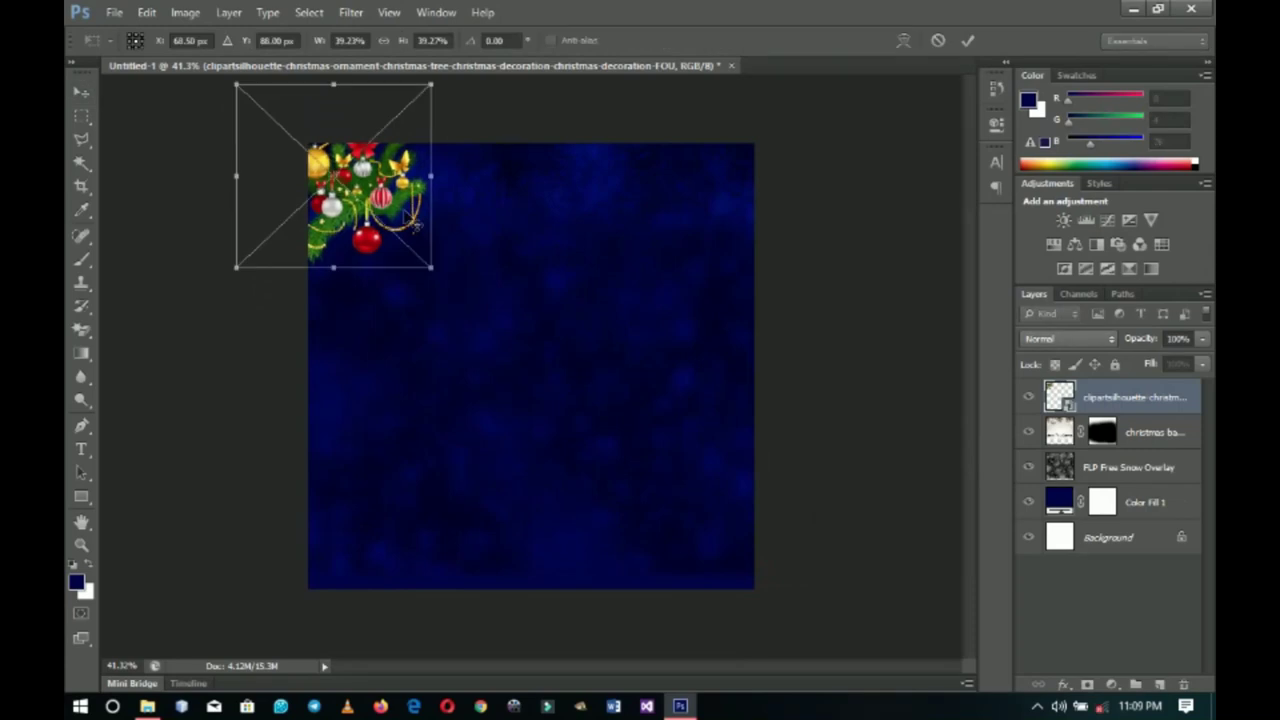
pyautogui.press('Return')
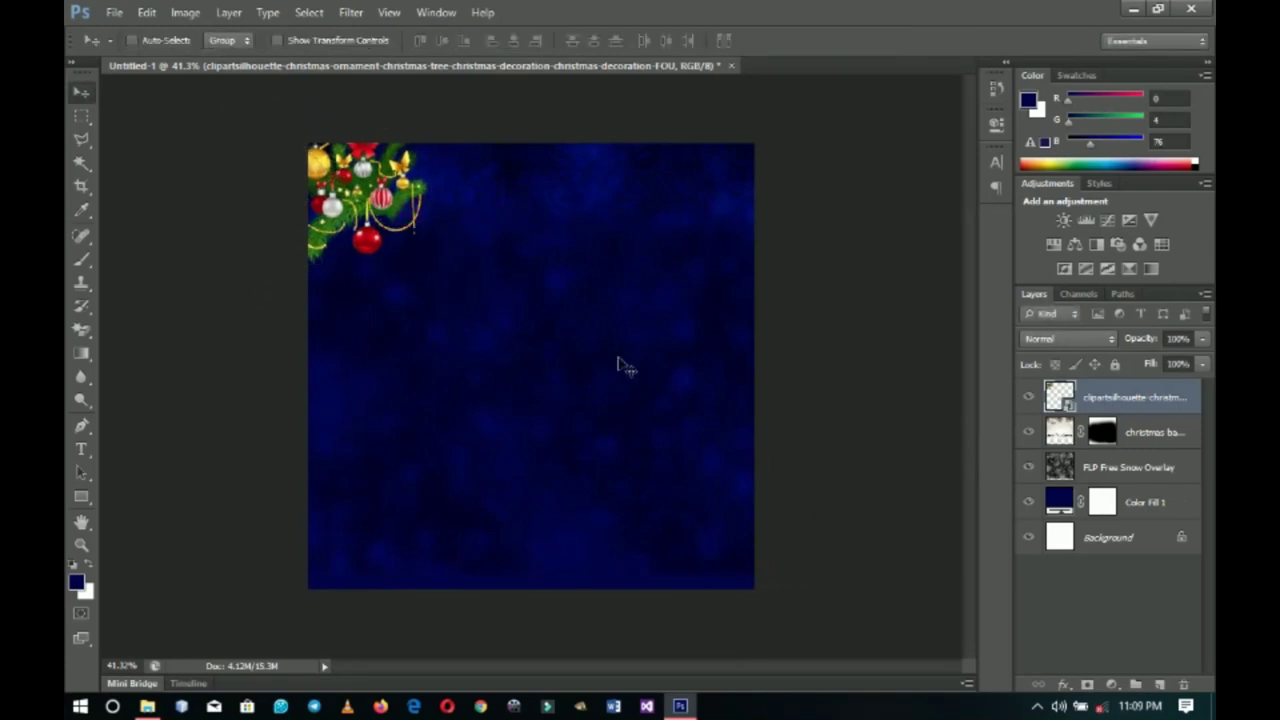
# Place the decorated Christmas tree image from the resources folder over the canvas's right edge and scale it to 7.62%.
pyautogui.click(680, 706)
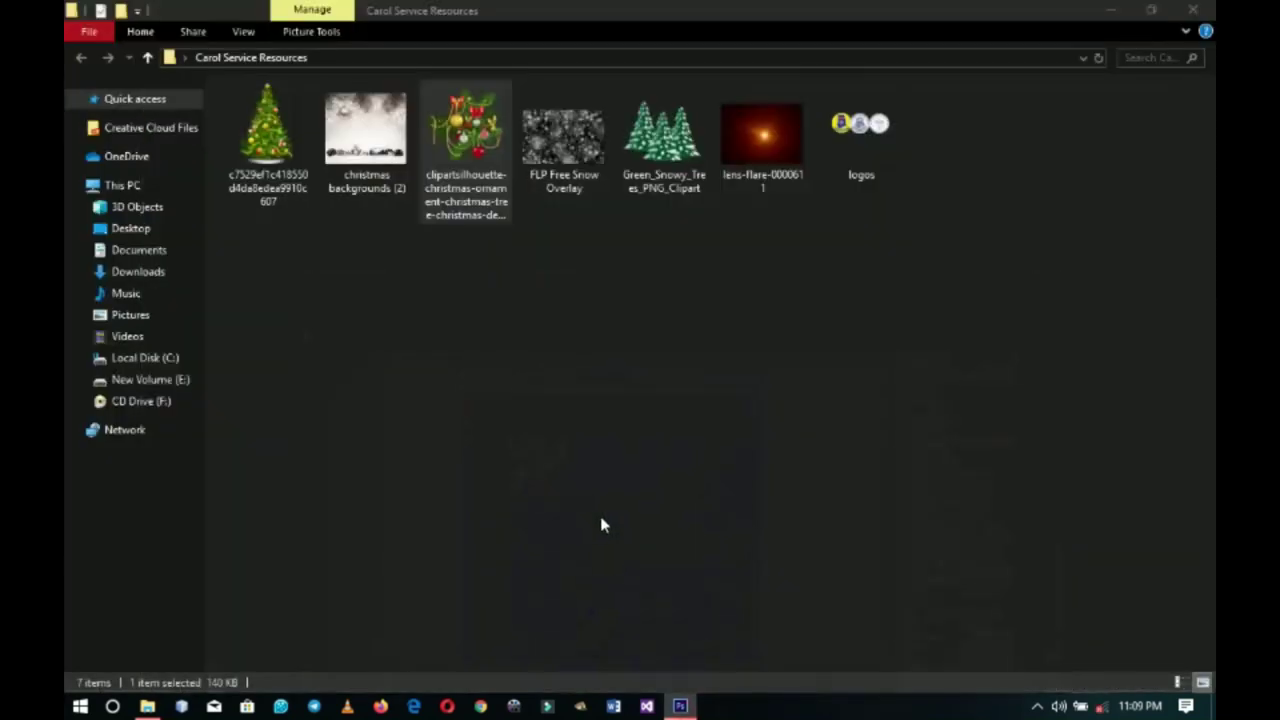
pyautogui.click(268, 160)
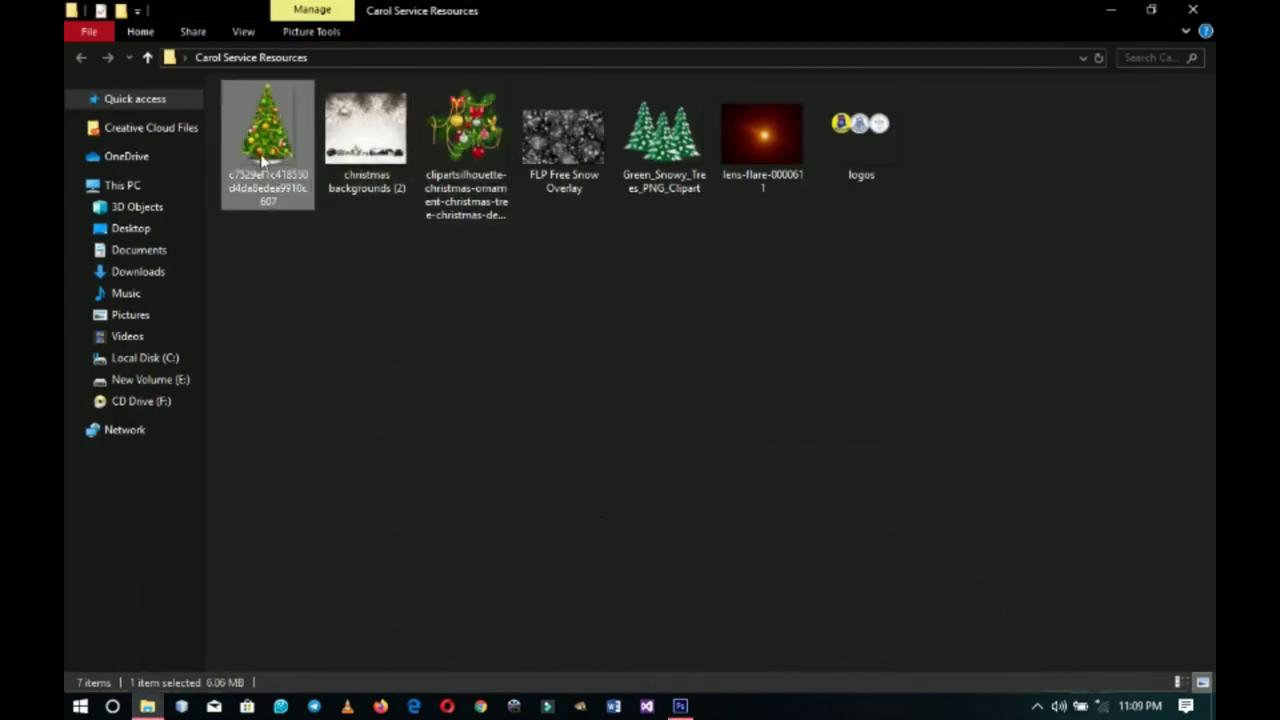
pyautogui.moveTo(268, 165); pyautogui.dragTo(737, 420)
pyautogui.moveTo(648, 424); pyautogui.dragTo(818, 424)
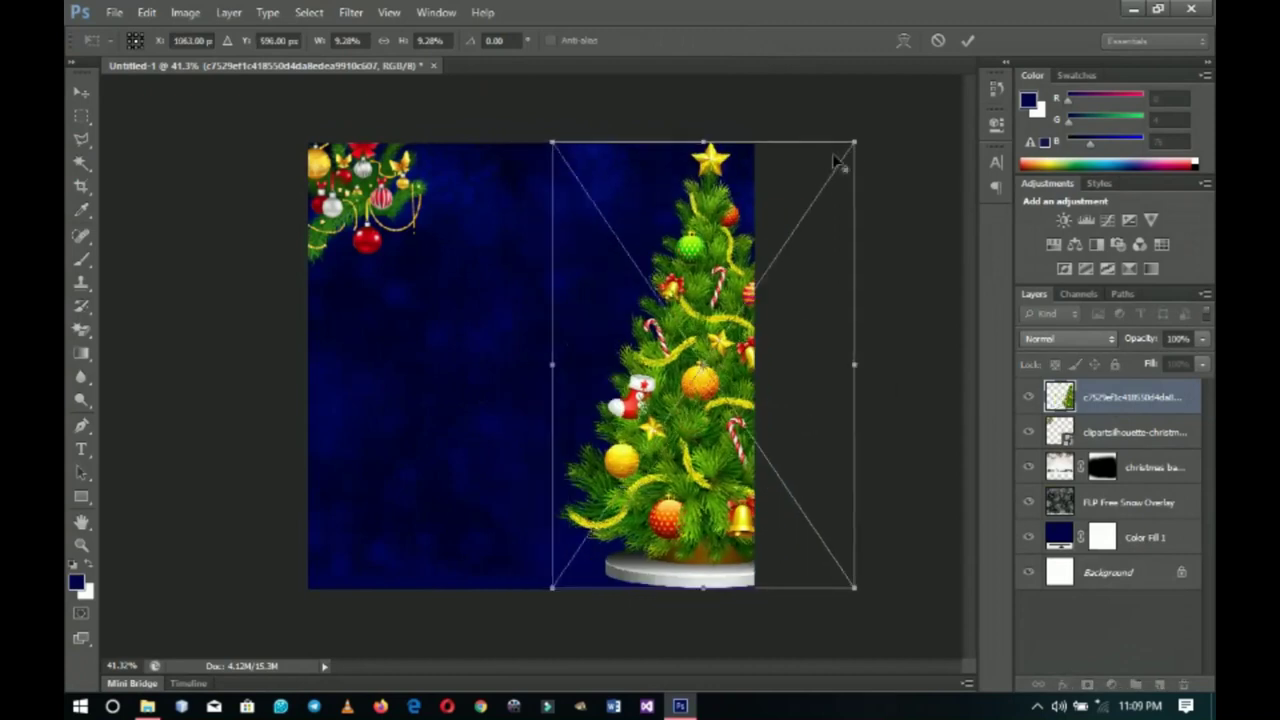
pyautogui.moveTo(848, 148); pyautogui.dragTo(829, 183)
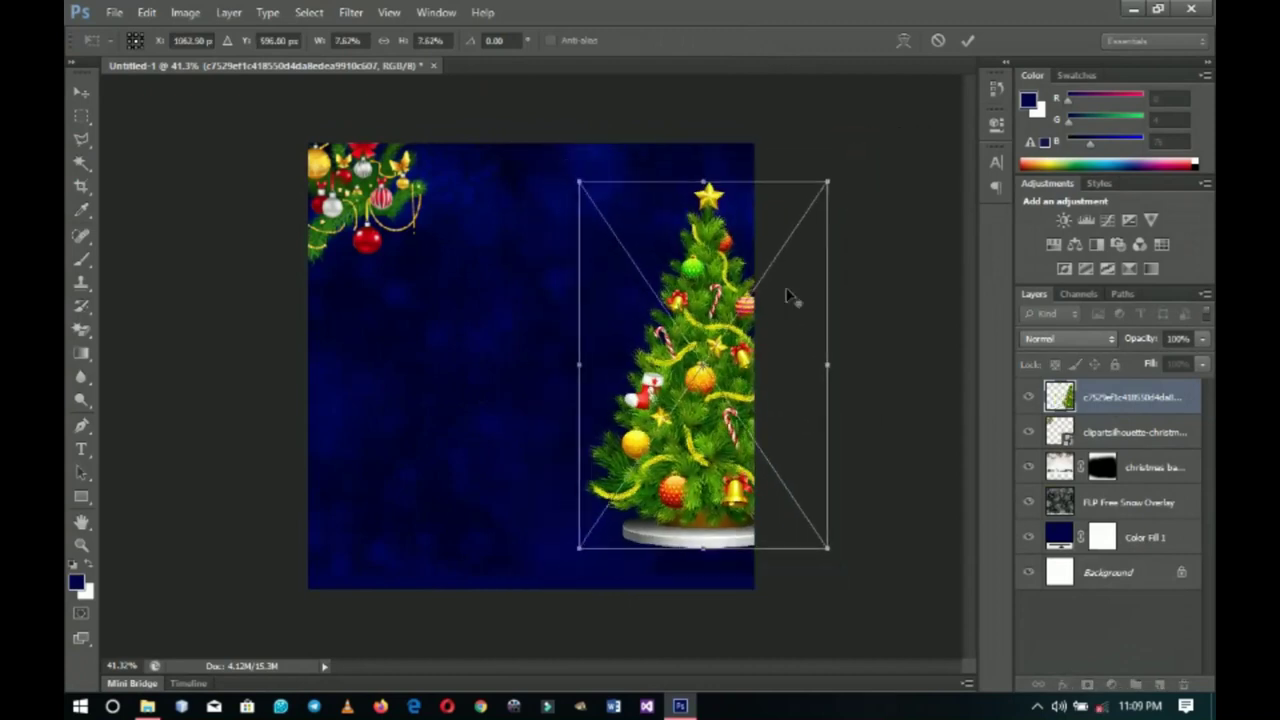
# Move the placed tree up and right to about X 1140 px, Y 560 px, with its right half off the canvas.
pyautogui.moveTo(753, 367); pyautogui.dragTo(782, 353)
pyautogui.press('Right')
pyautogui.press('Right')
pyautogui.press('Right')
pyautogui.press('Right')
pyautogui.press('Right')
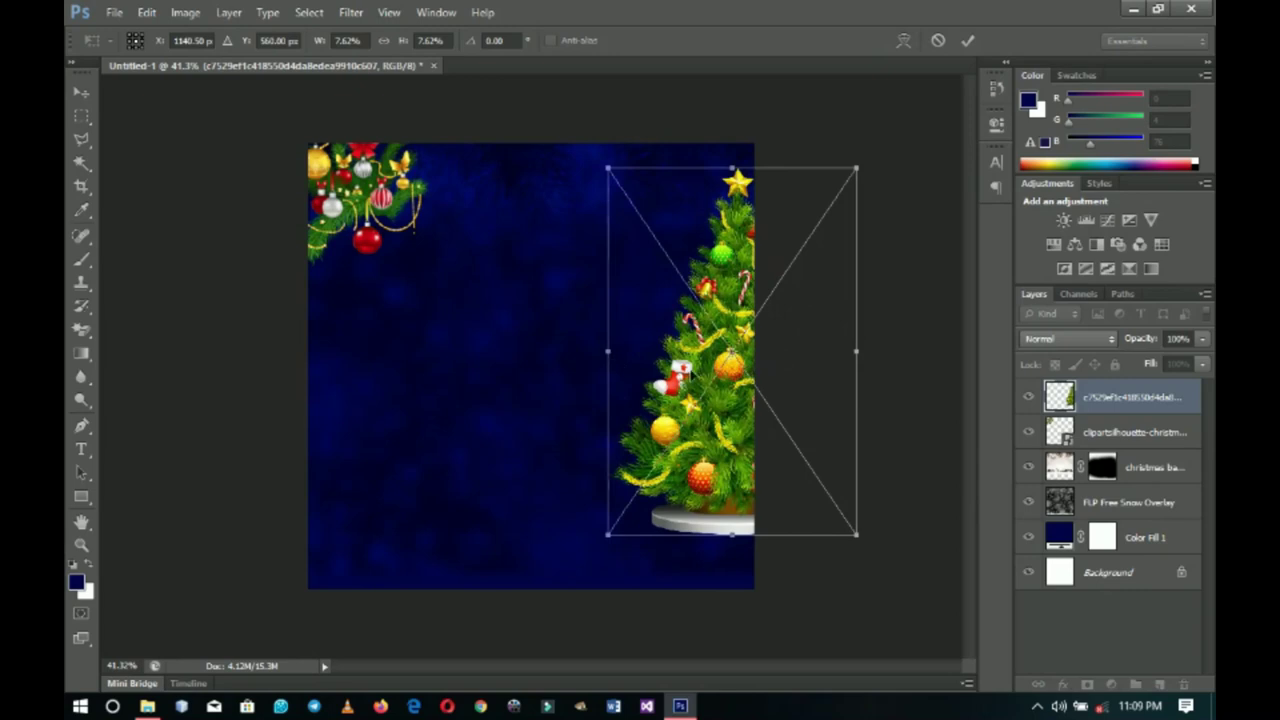
pyautogui.press('Return')
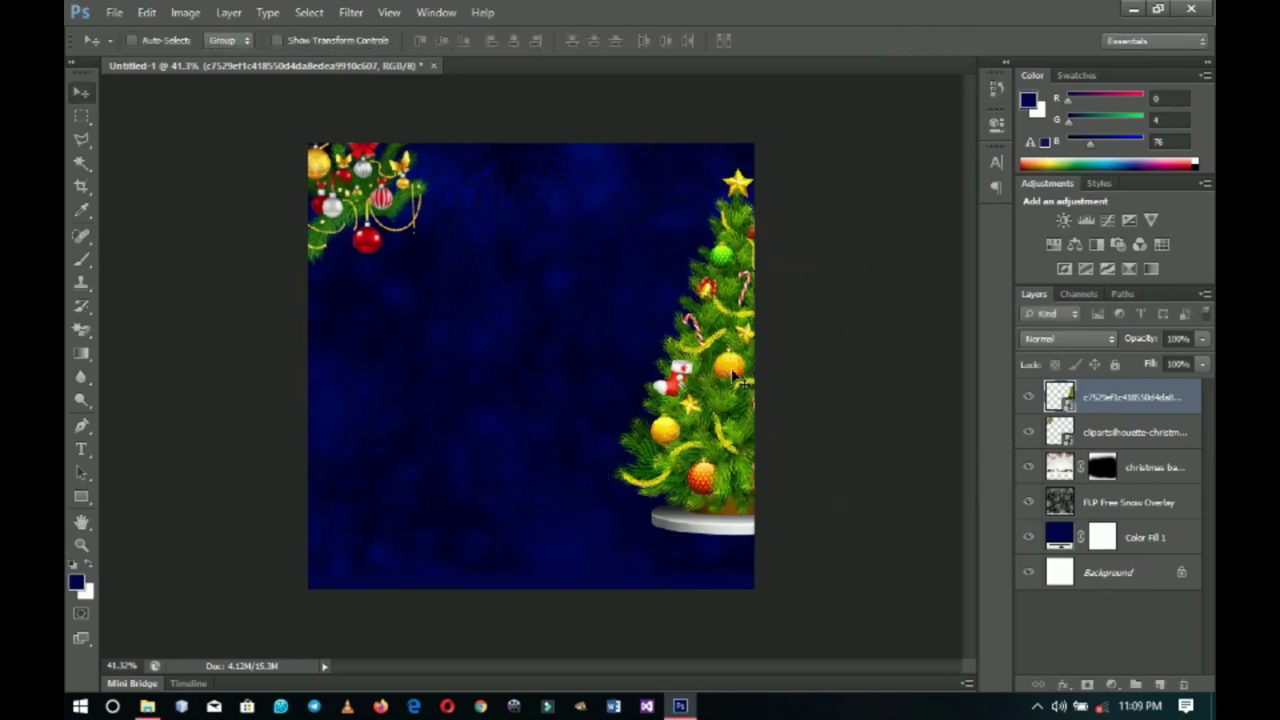
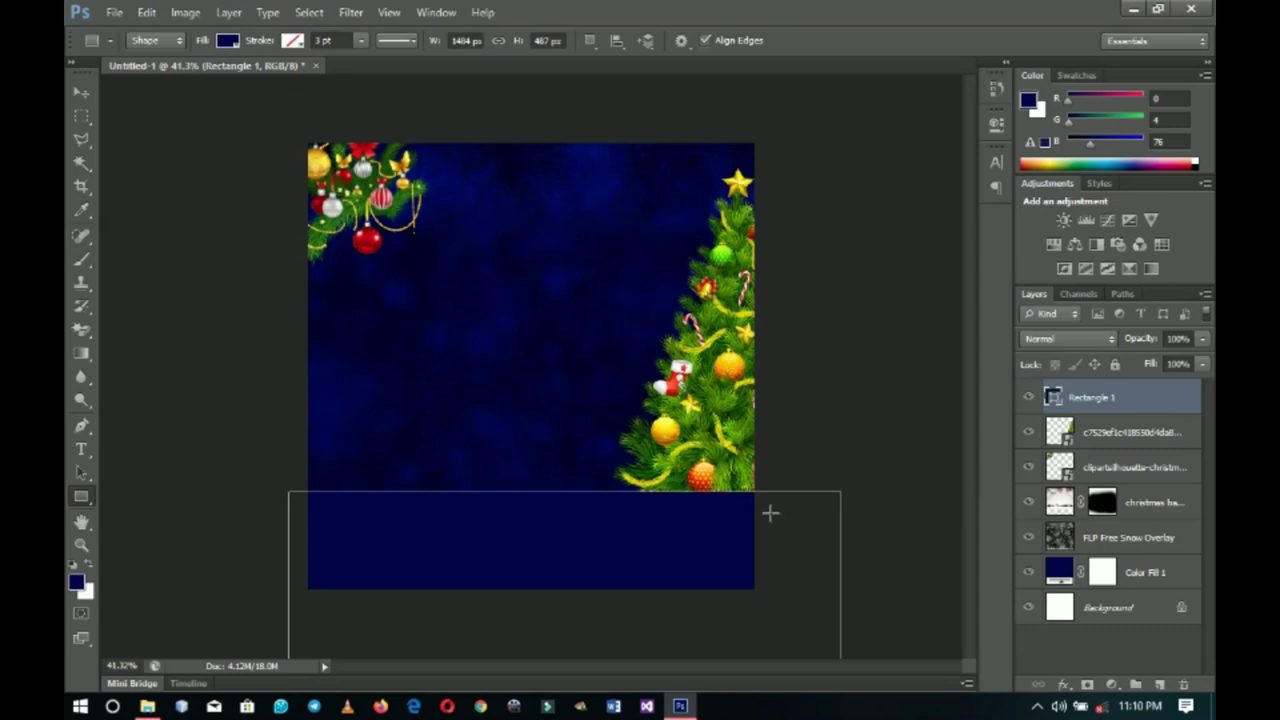
# Add a new layer and lasso the lower part of the canvas with a jagged, snow-like upper edge across the full width.
pyautogui.click(1157, 686)
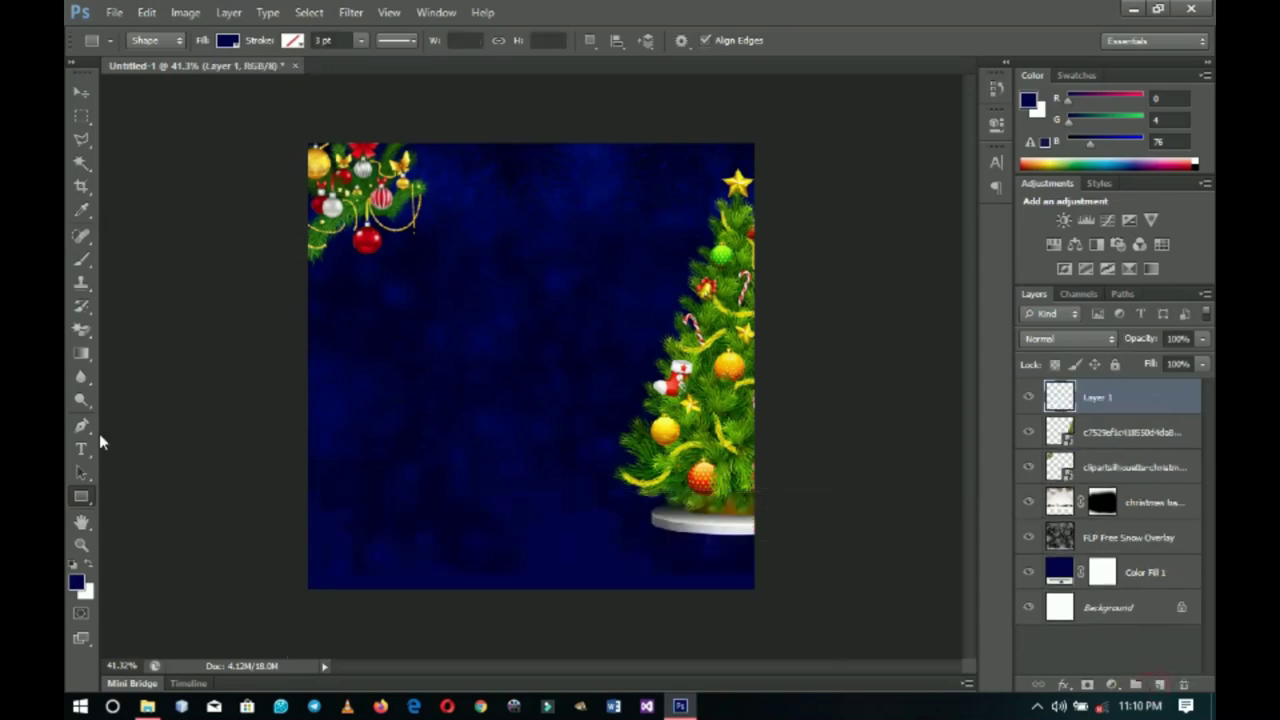
pyautogui.click(82, 138)
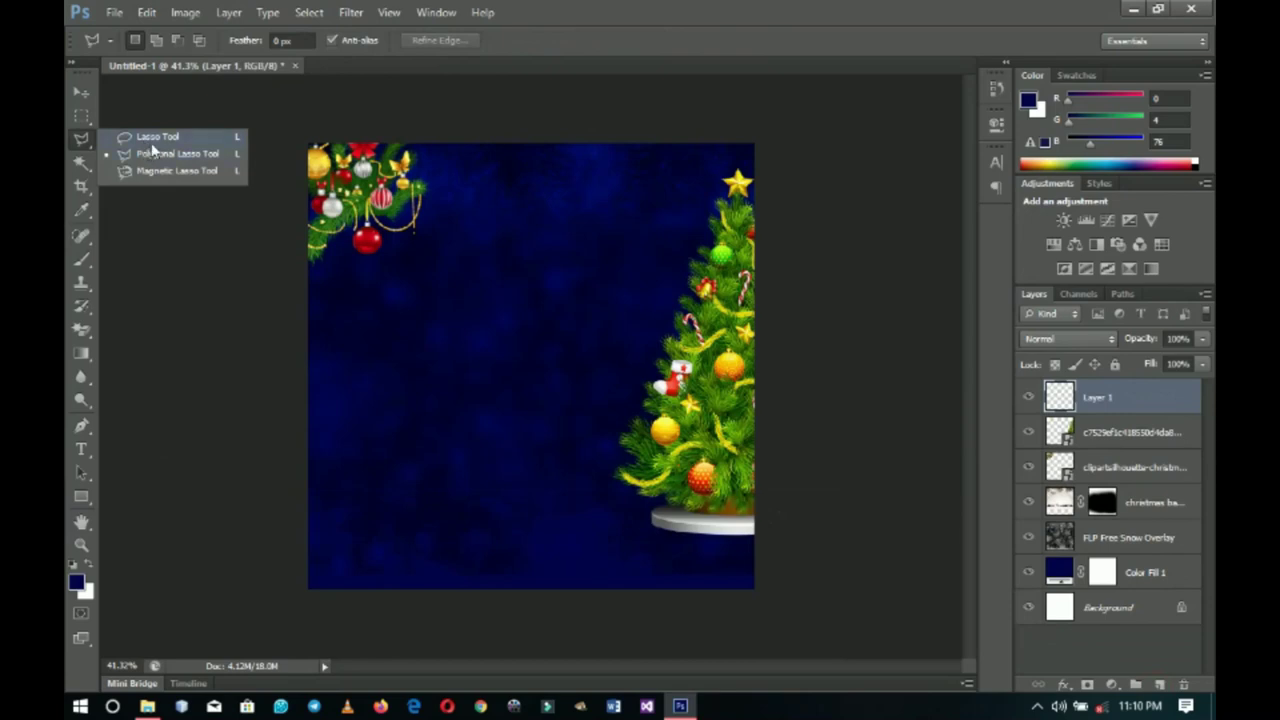
pyautogui.click(152, 140)
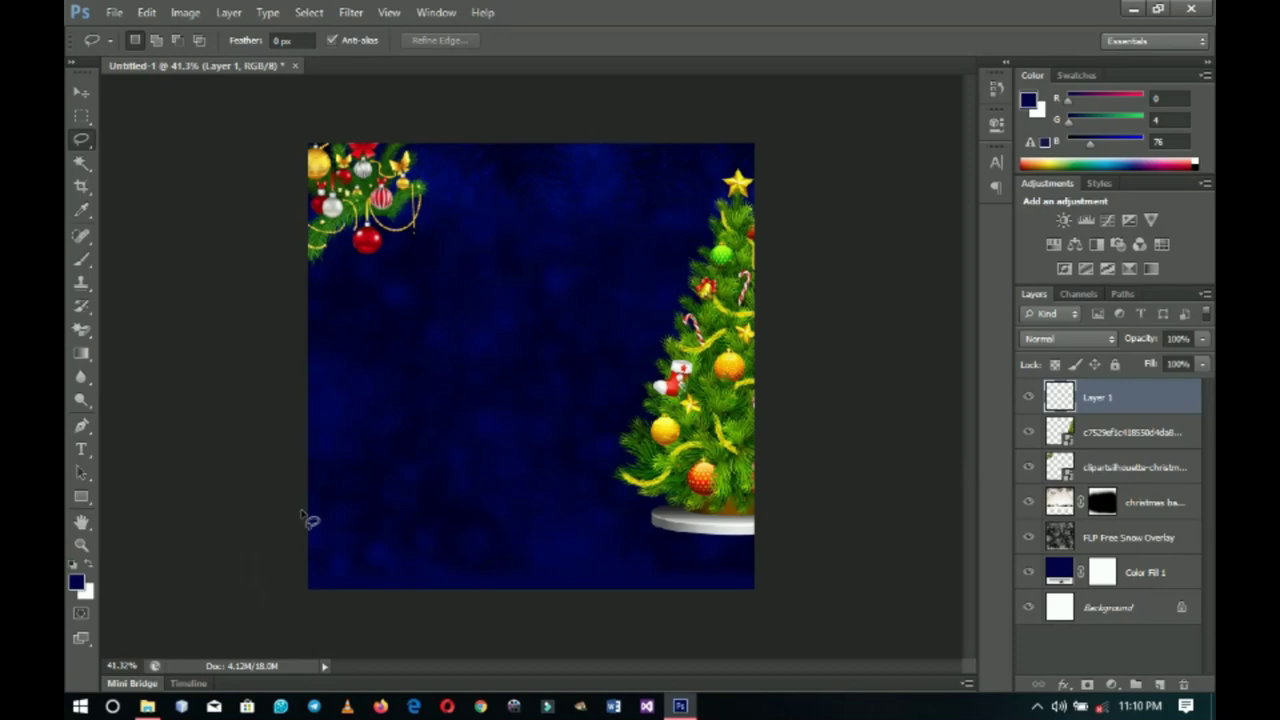
pyautogui.moveTo(306, 519)
pyautogui.mouseDown()
pyautogui.moveTo(572, 479)
pyautogui.moveTo(776, 491)
pyautogui.moveTo(797, 642)
pyautogui.moveTo(543, 664)
pyautogui.moveTo(367, 612)
pyautogui.moveTo(273, 602)
pyautogui.moveTo(290, 519)
pyautogui.mouseUp()
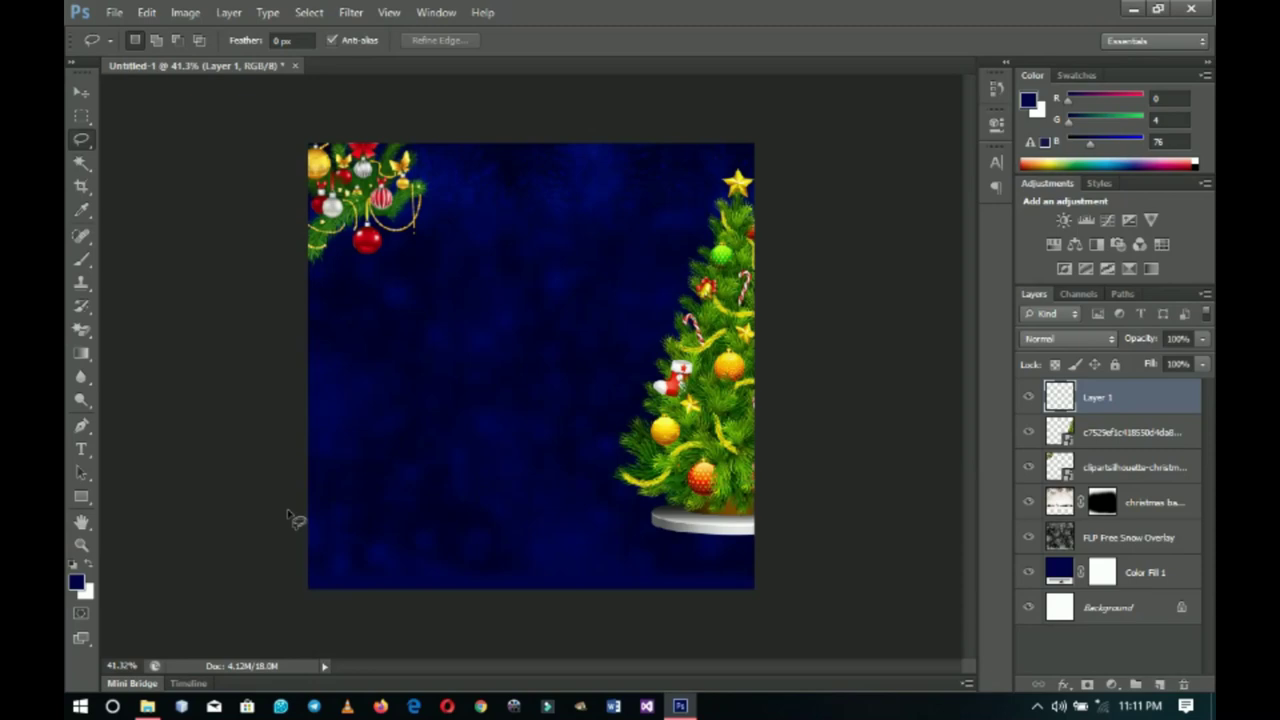
# Fill the jagged selection with white (ffffff) at 100% opacity in Normal mode, and deselect it.
pyautogui.rightClick(615, 512)
pyautogui.click(645, 423)
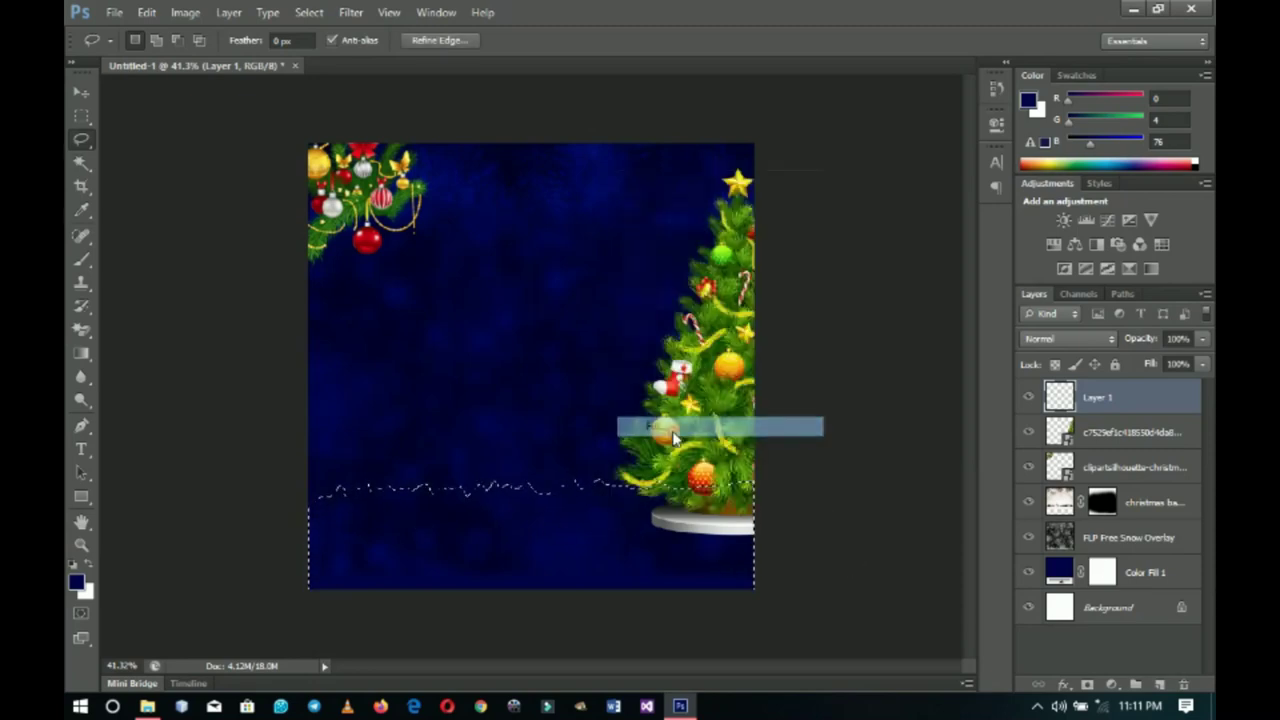
pyautogui.click(672, 210)
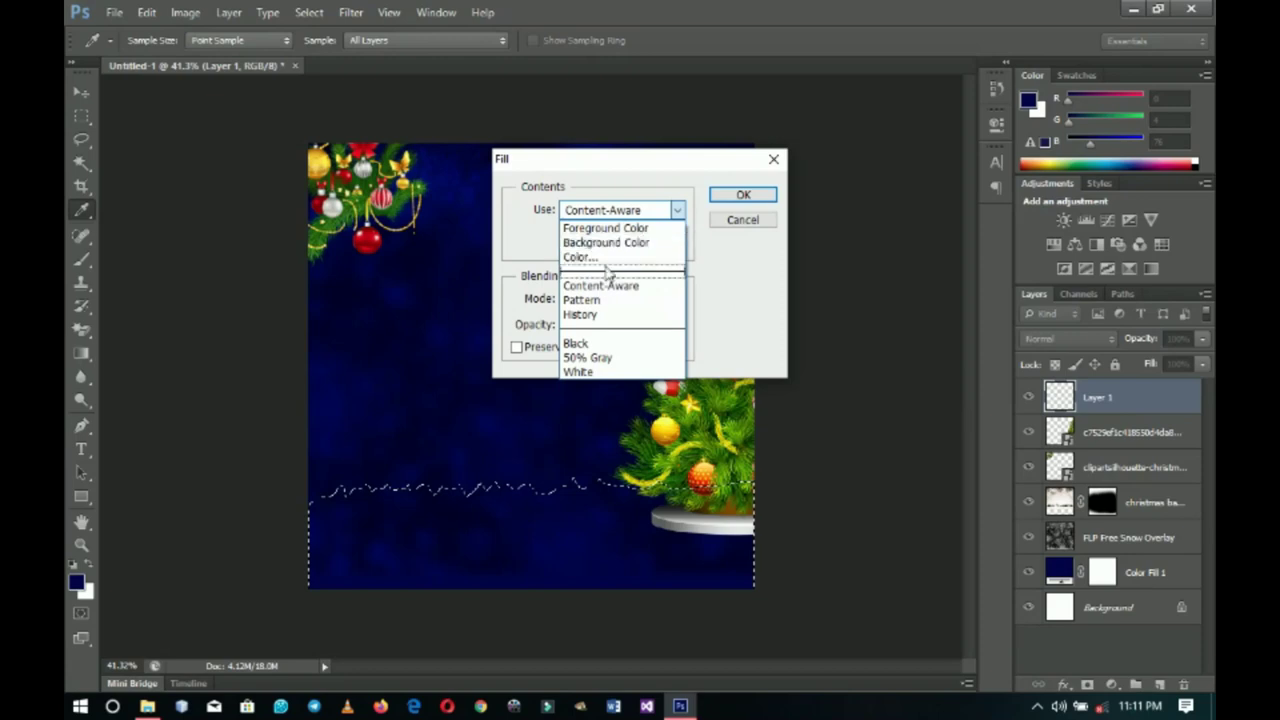
pyautogui.click(606, 260)
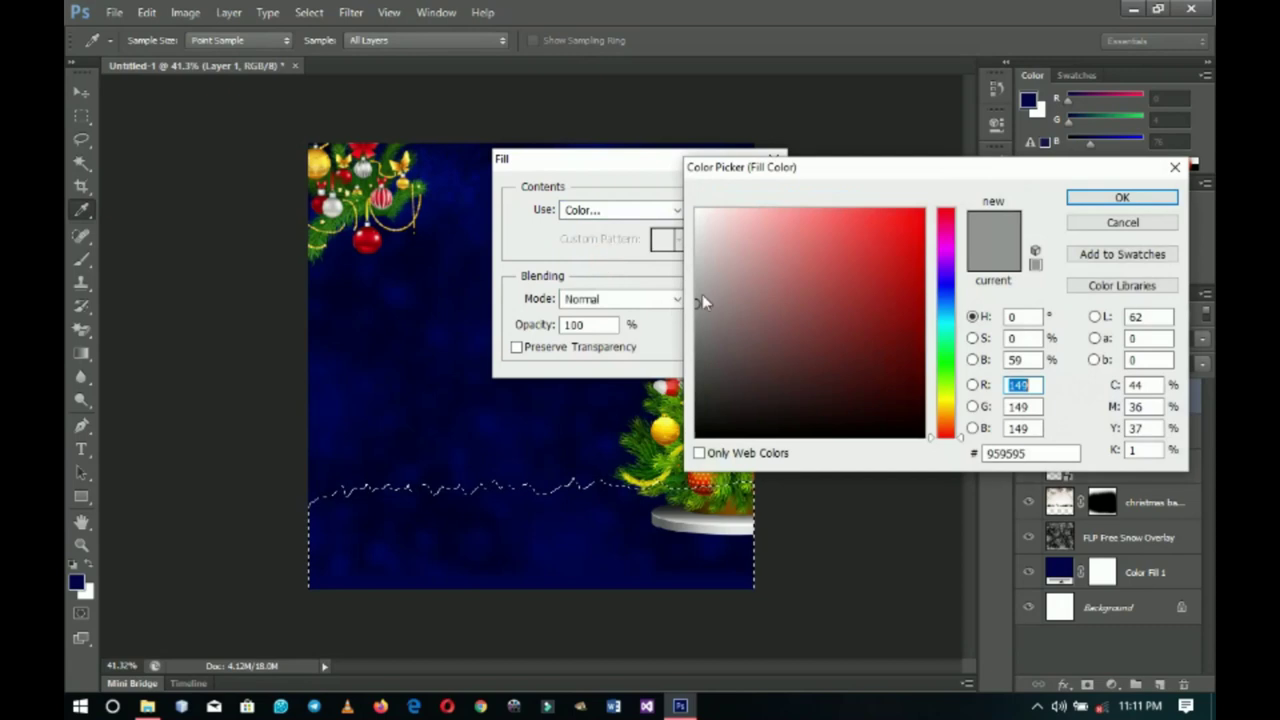
pyautogui.moveTo(773, 310); pyautogui.dragTo(657, 152)
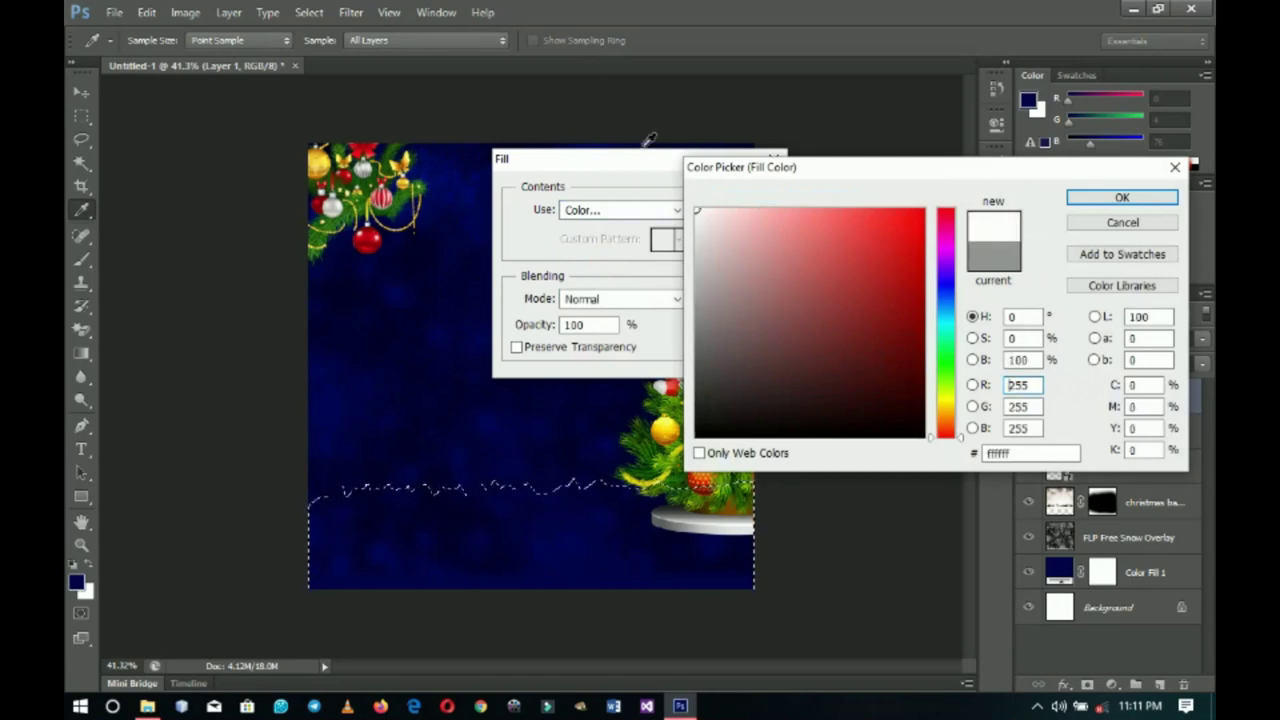
pyautogui.click(1123, 198)
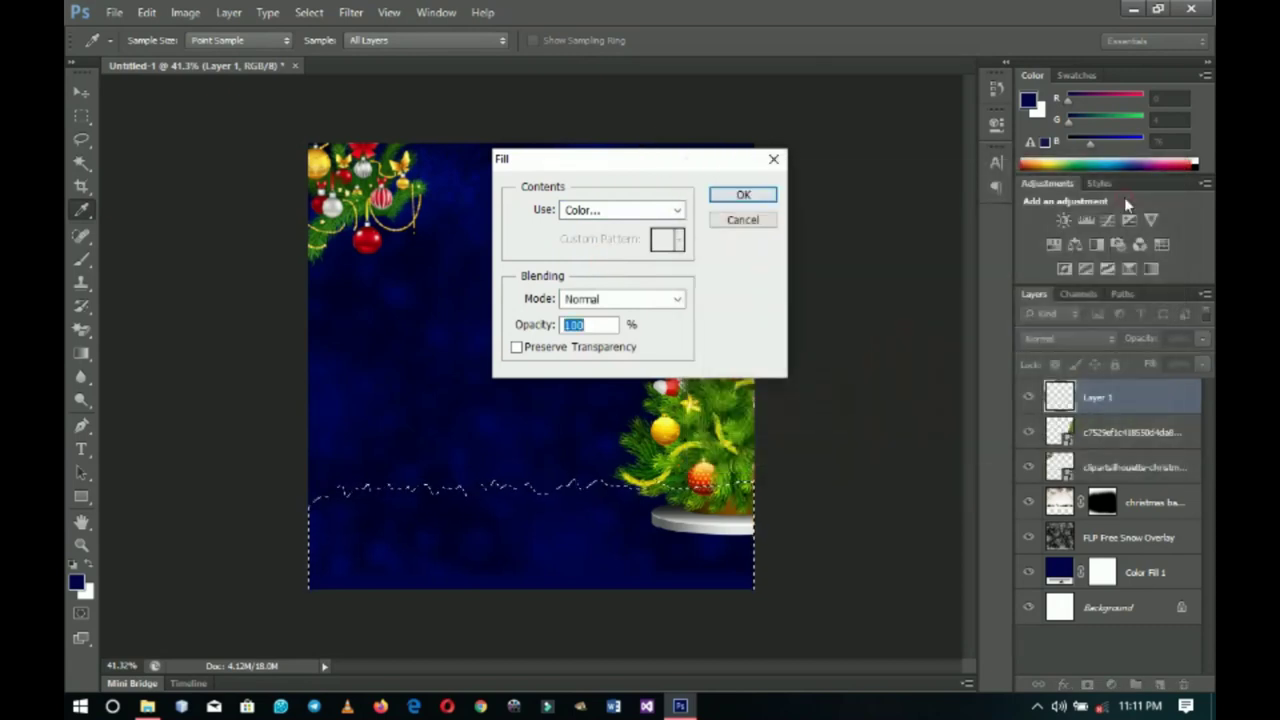
pyautogui.click(741, 194)
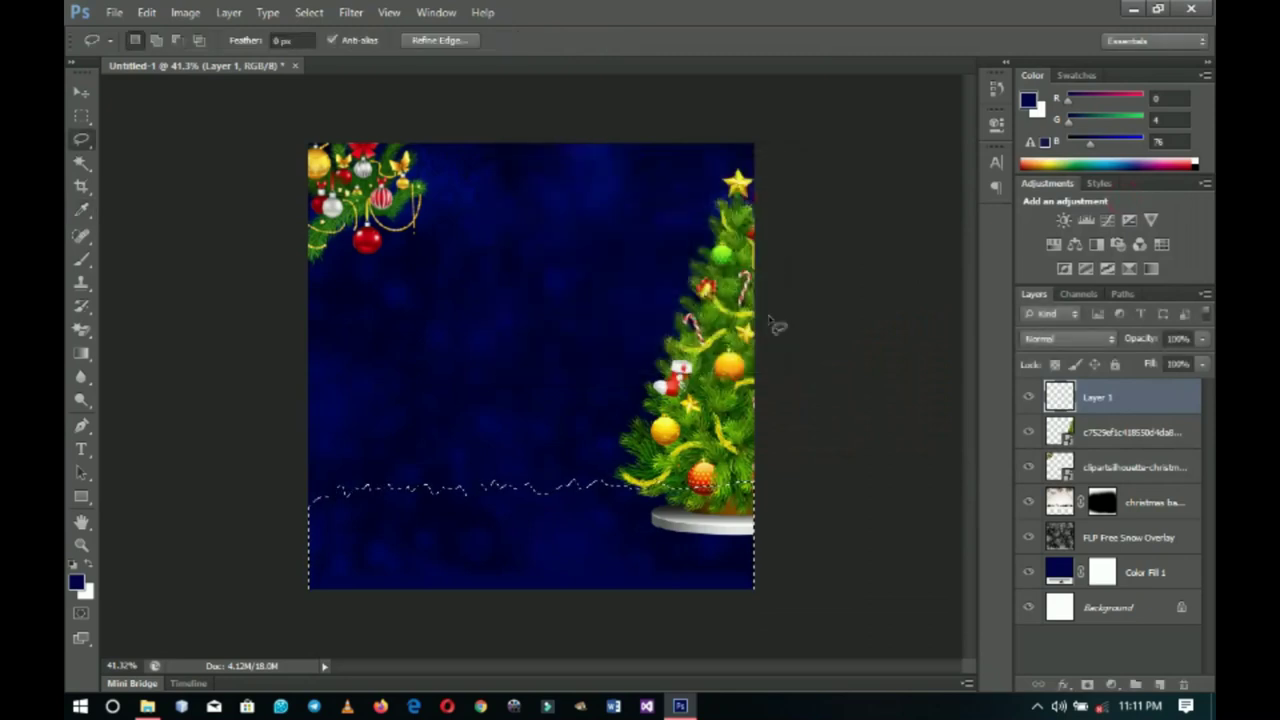
pyautogui.hotkey('ctrl', 'd')
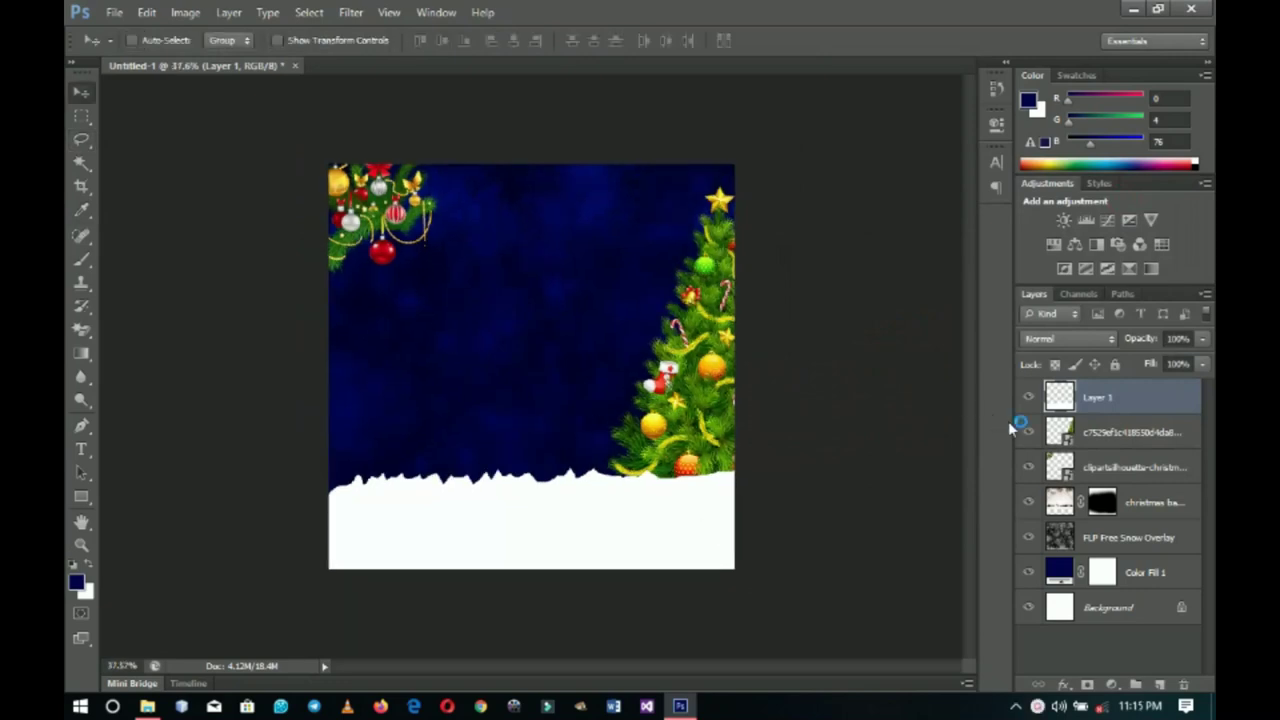
# Move the Christmas tree layer down and right, leaving only its left part showing above the snow.
pyautogui.keyDown('ctrl'); pyautogui.click(720, 440); pyautogui.keyUp('ctrl')
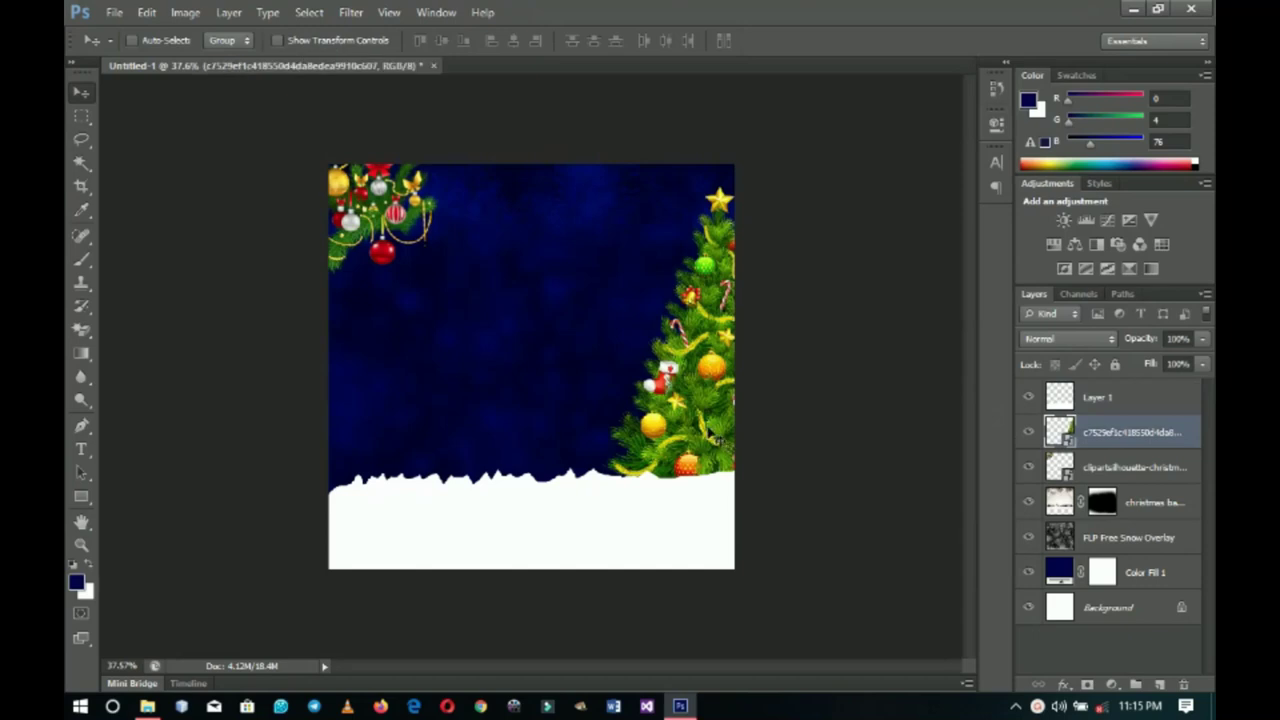
pyautogui.moveTo(708, 428); pyautogui.dragTo(731, 447)
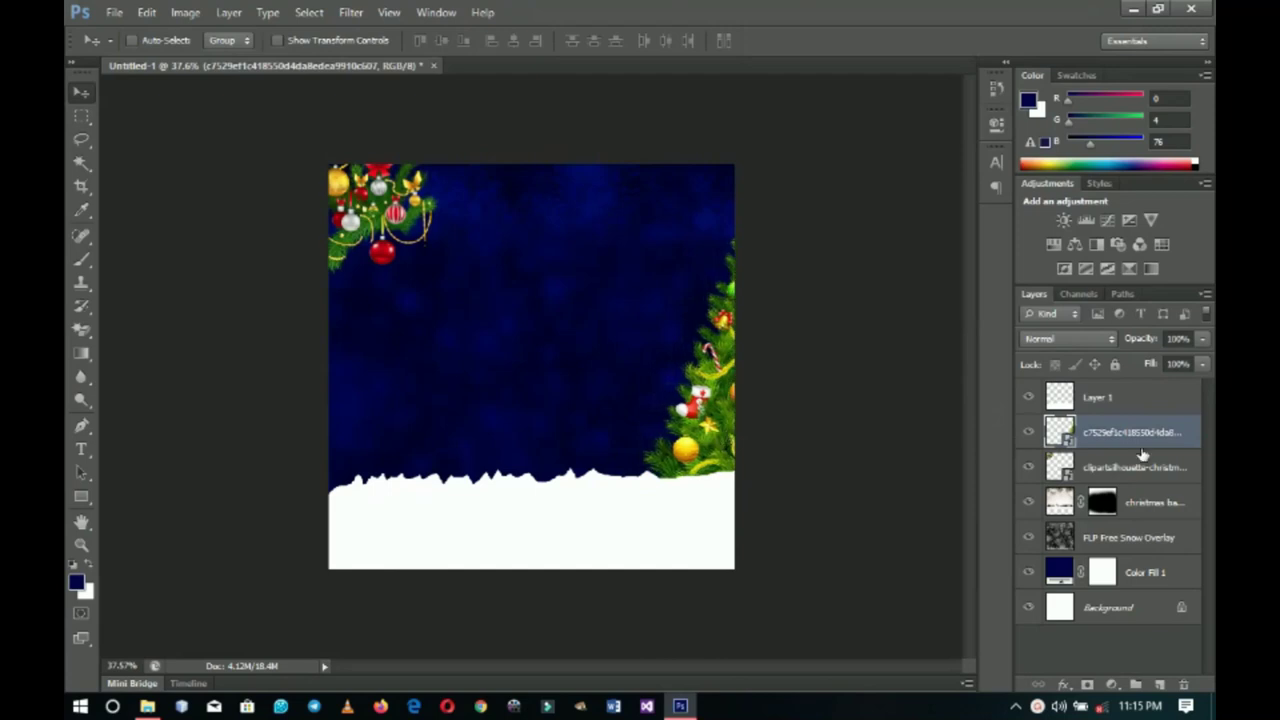
# Apply a slight Gaussian Blur to the white snow layer, Layer 1, to soften its jagged edge.
pyautogui.click(1127, 405)
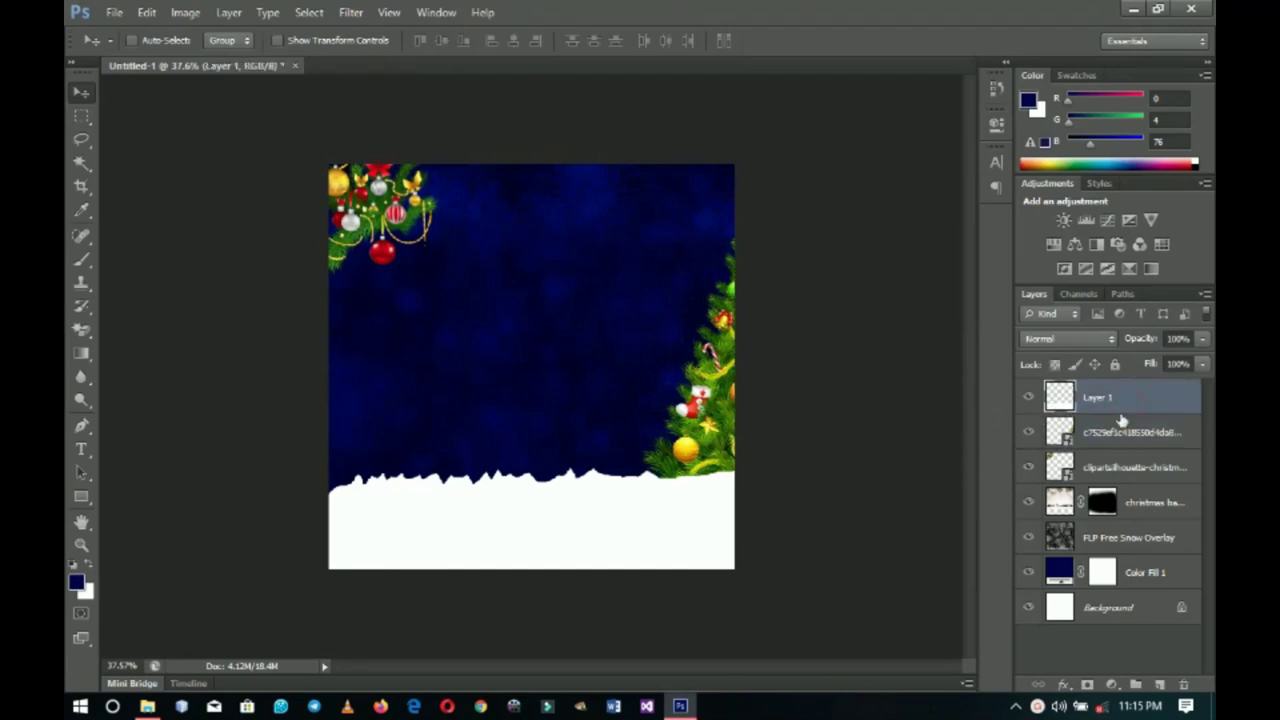
pyautogui.rightClick(604, 489)
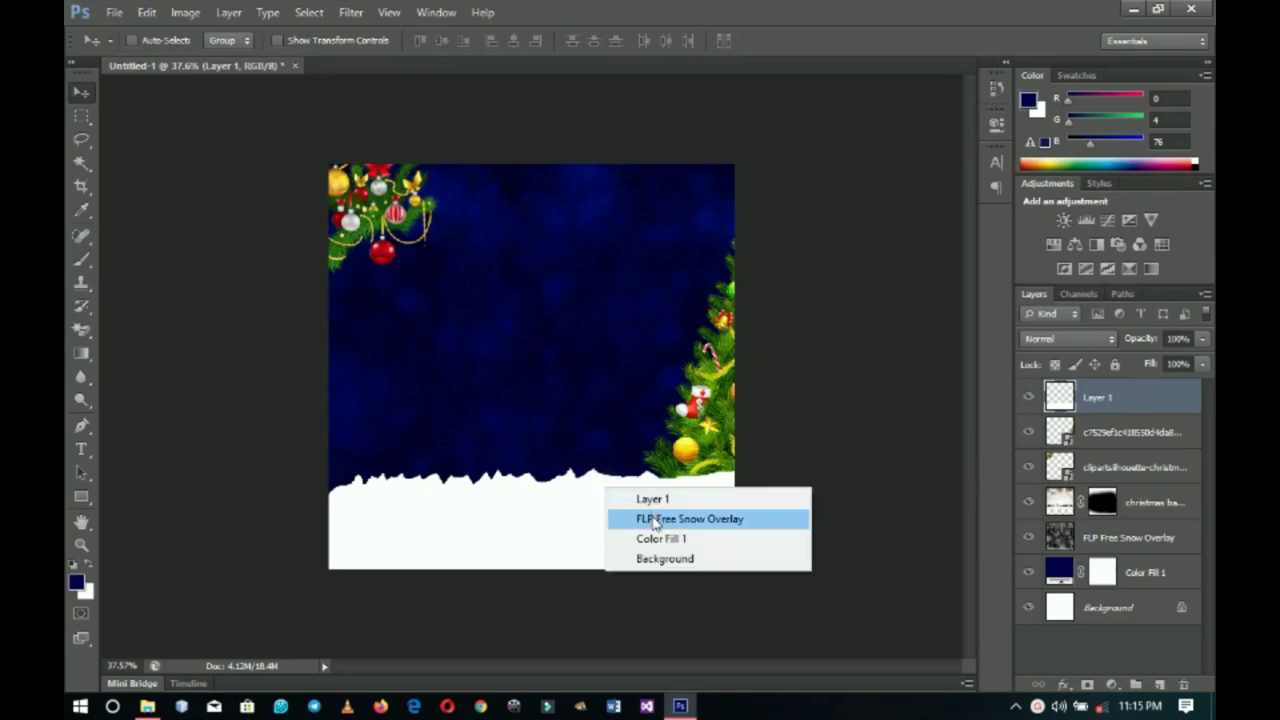
pyautogui.click(650, 500)
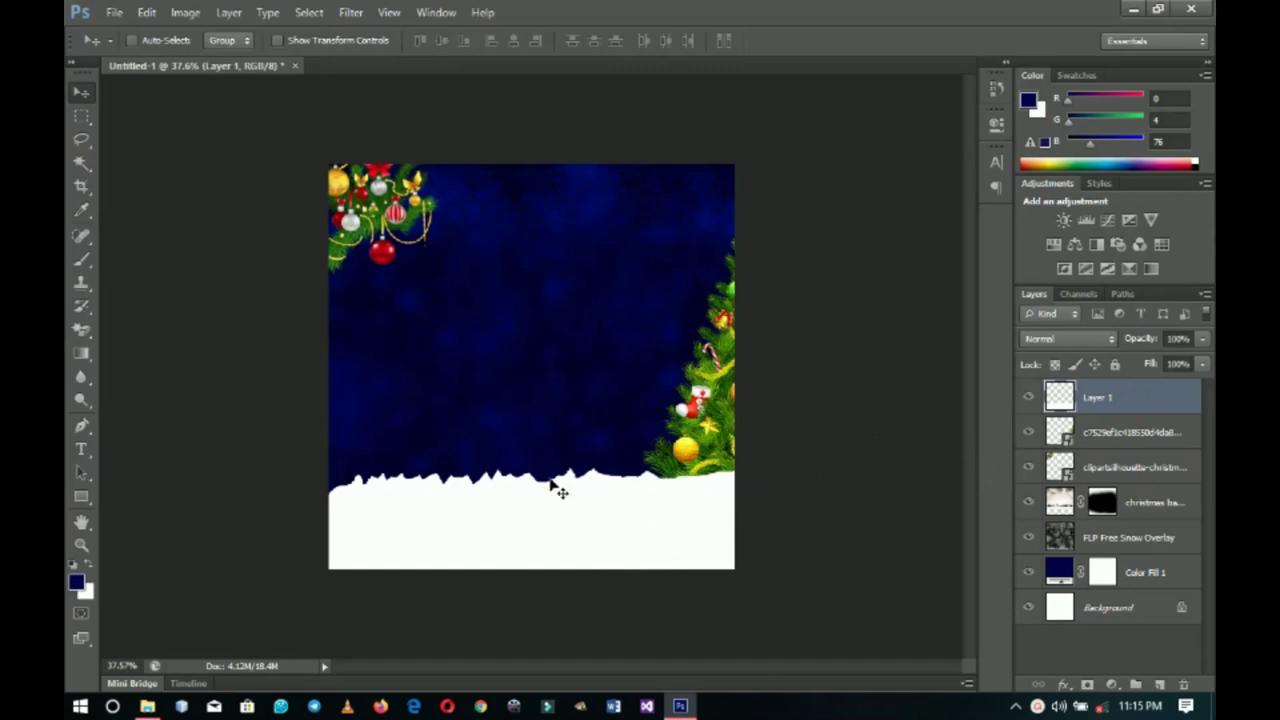
pyautogui.press('z')
pyautogui.click(519, 473)
pyautogui.click(520, 471)
pyautogui.press('v')
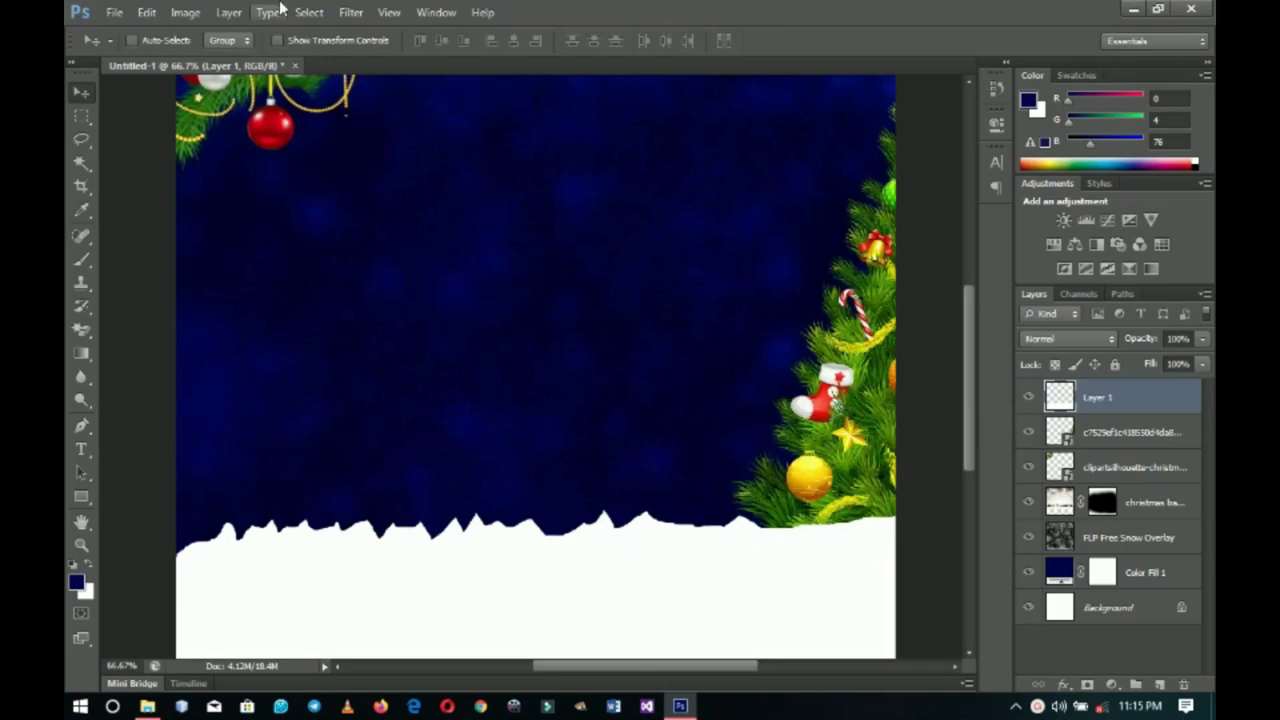
pyautogui.click(350, 12)
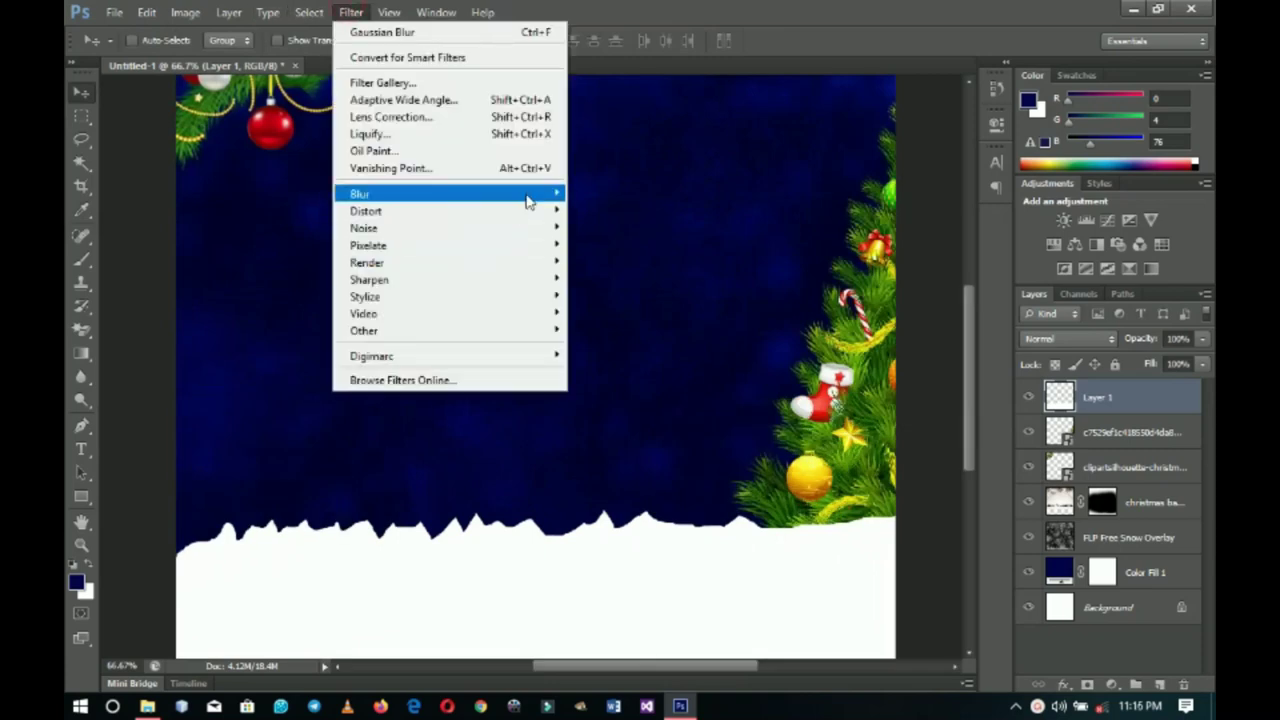
pyautogui.moveTo(530, 196)
pyautogui.click(620, 321)
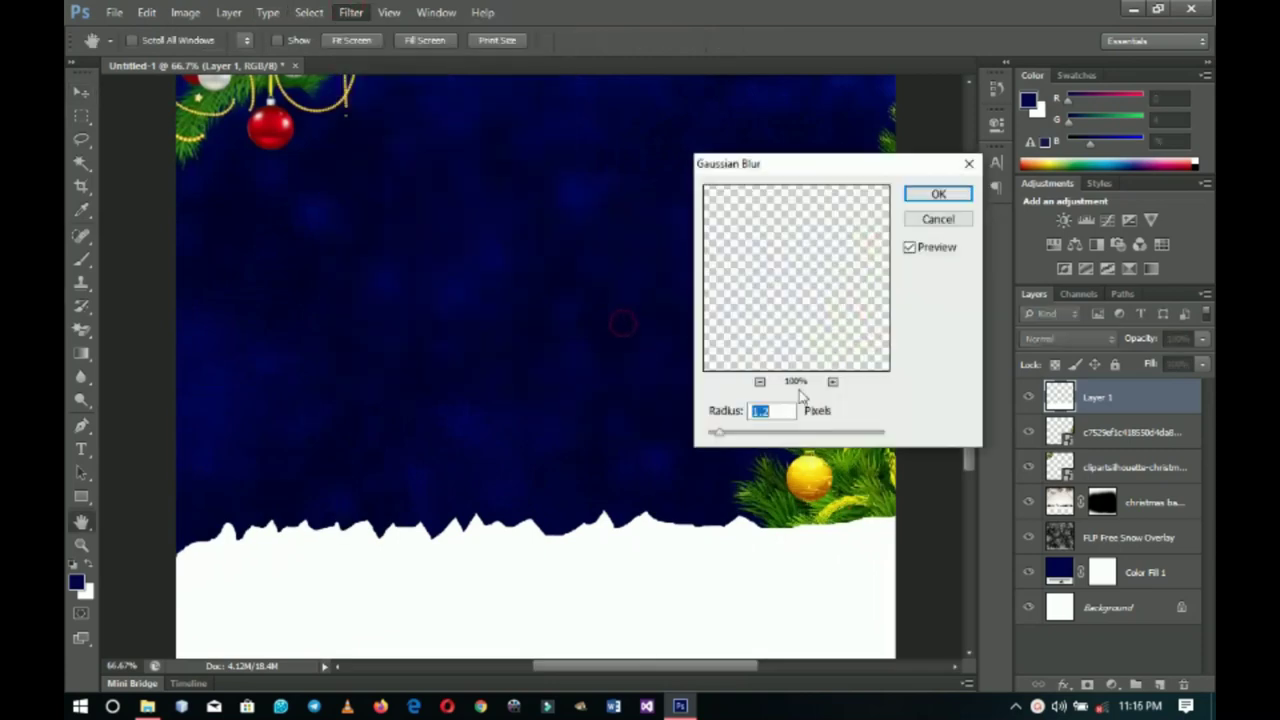
pyautogui.moveTo(723, 443); pyautogui.dragTo(729, 438)
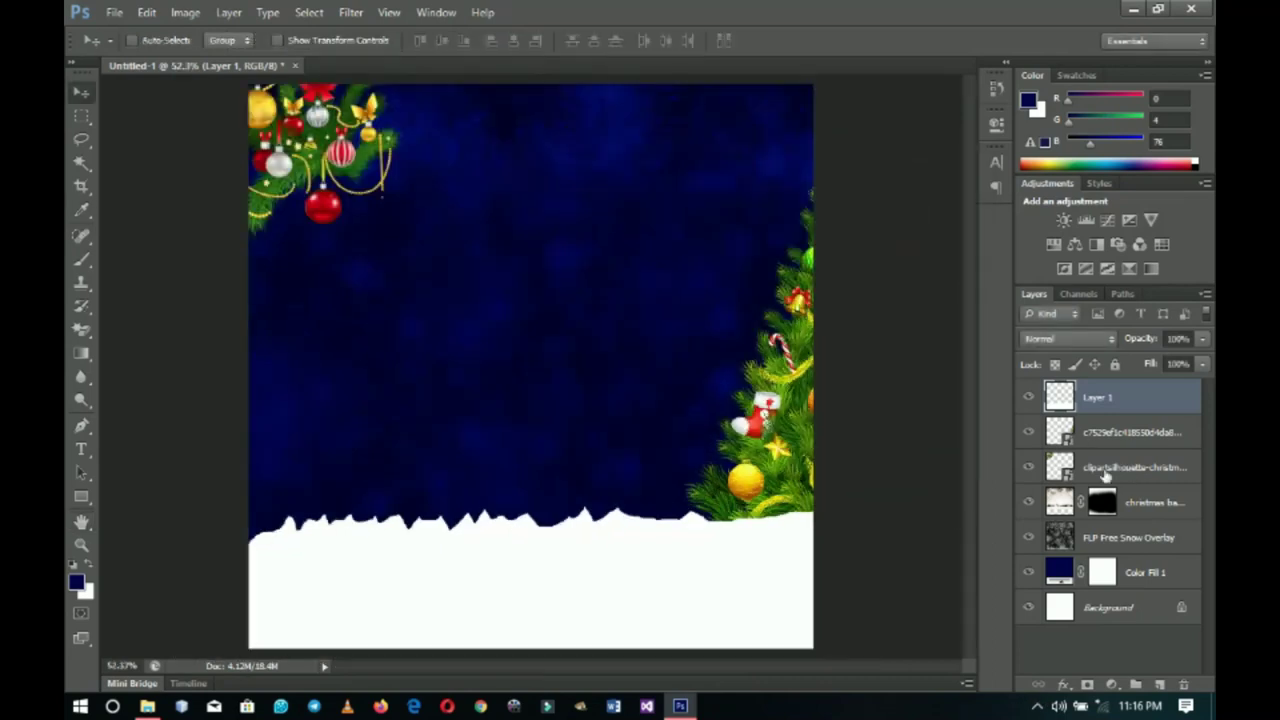
# Group all layers from Layer 1 down to Color Fill 1 and name the group Background.
pyautogui.keyDown('shift'); pyautogui.click(1136, 576); pyautogui.keyUp('shift')
pyautogui.hotkey('ctrl', 'g')
pyautogui.doubleClick(1101, 391)
pyautogui.write('Ba')
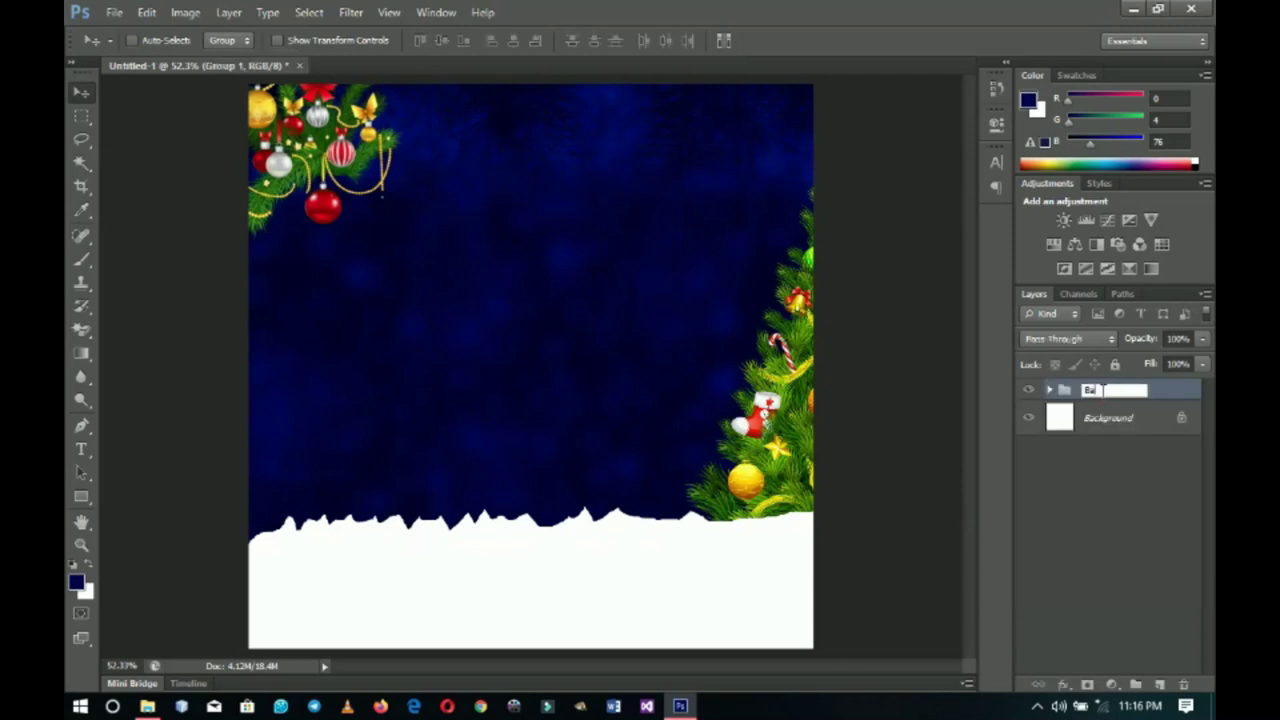
pyautogui.write('ckground')
pyautogui.press('Return')
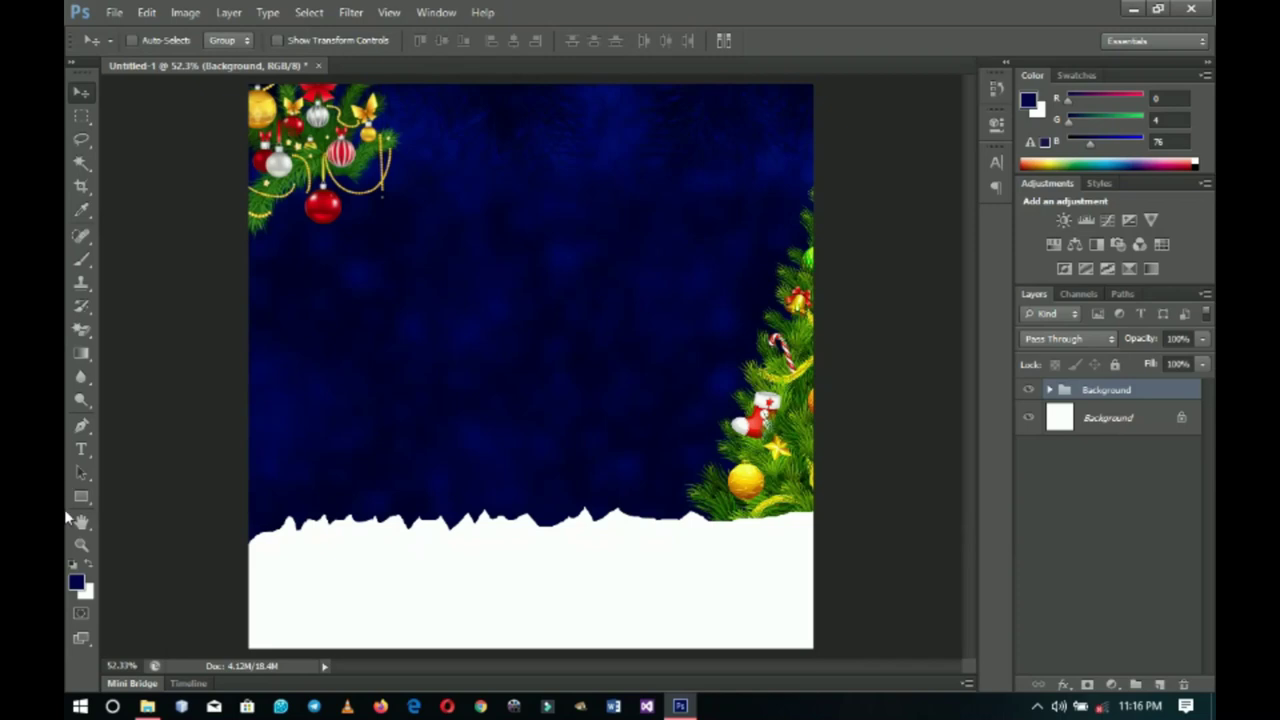
# Add centred 10 pt Raleway SemiBold text reading "GHANA METHODIST STUDENTS' UNION" and "GHAMSU UEW -K LOCAL" on two lines near the flyer's top.
pyautogui.click(82, 450)
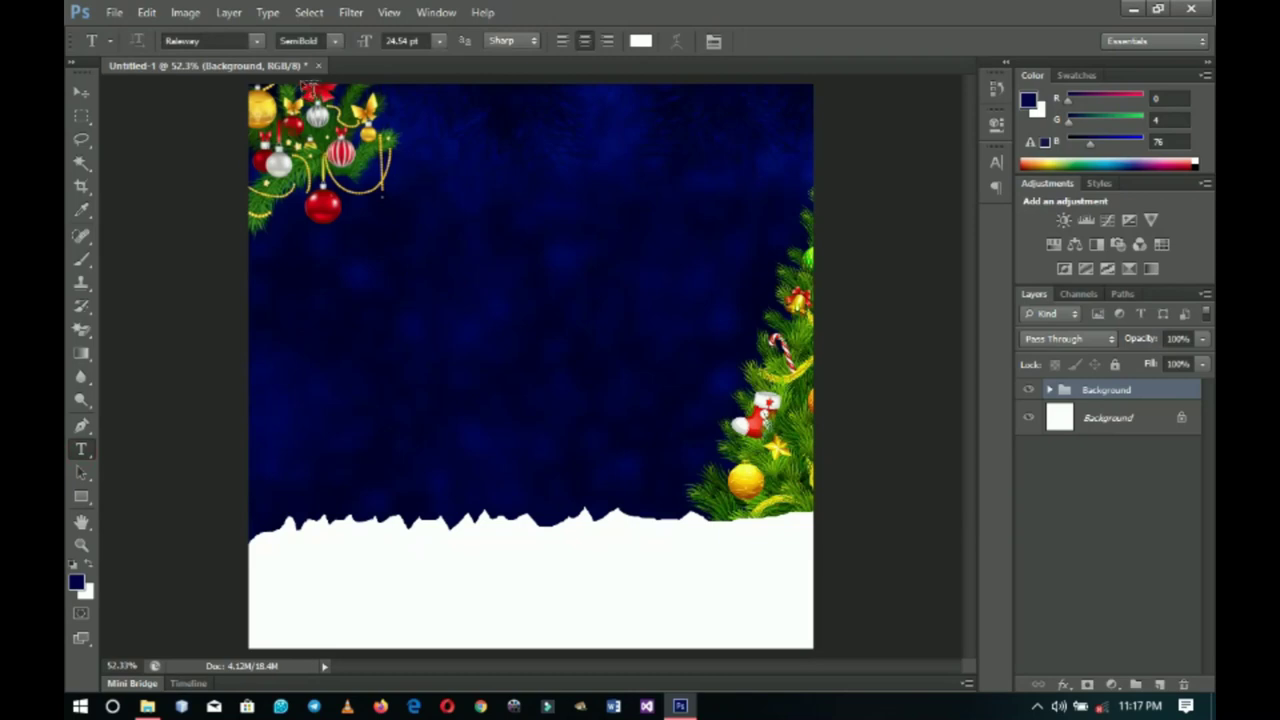
pyautogui.click(227, 43)
pyautogui.click(421, 41)
pyautogui.doubleClick(417, 41)
pyautogui.write('10')
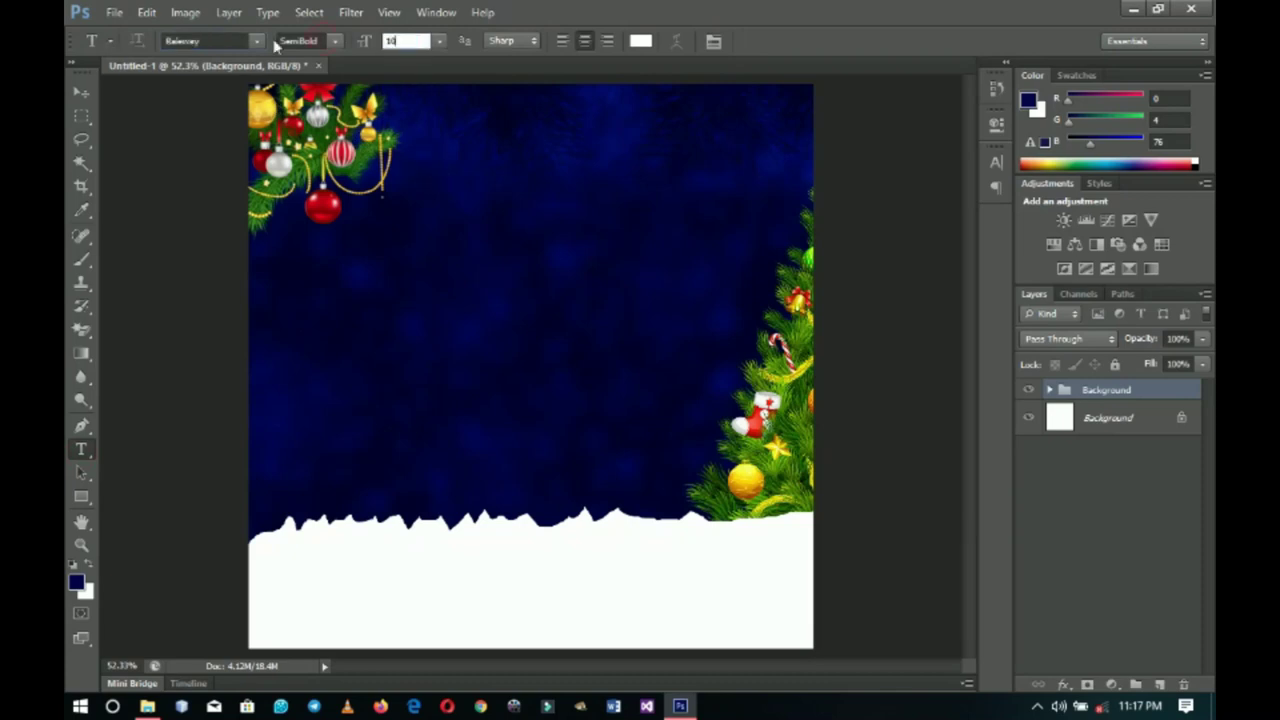
pyautogui.press('Return')
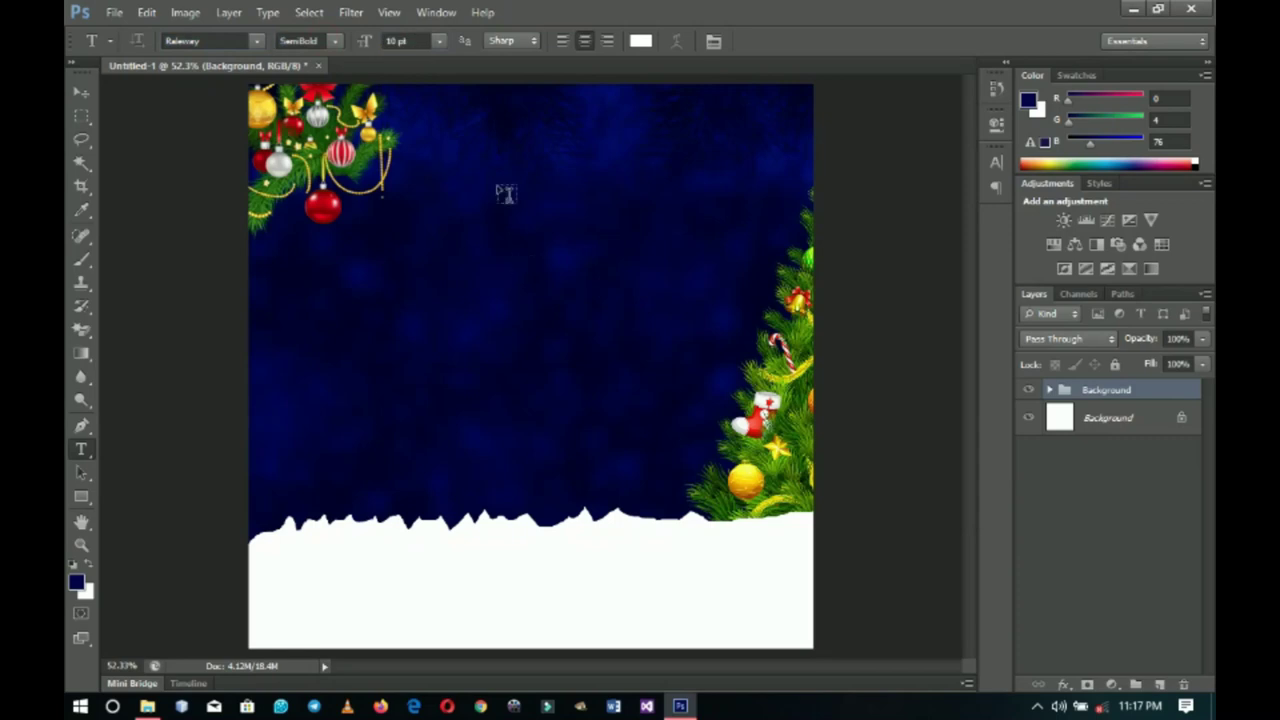
pyautogui.click(492, 197)
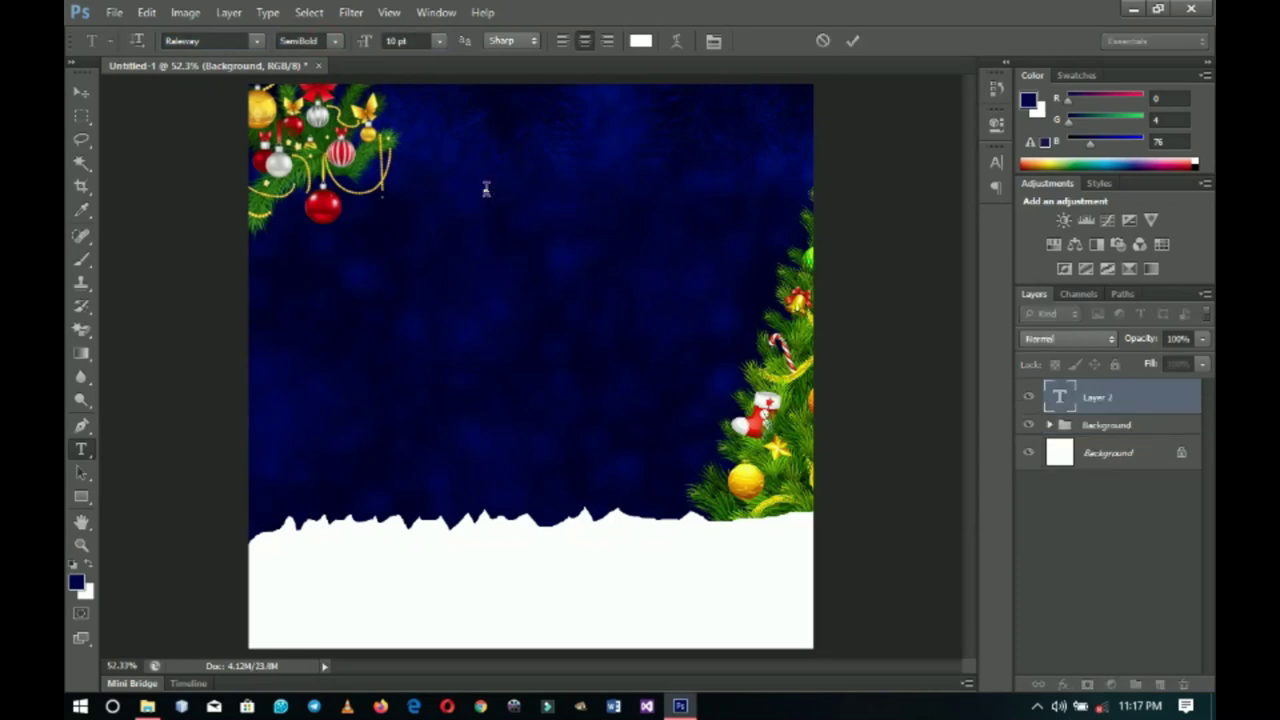
pyautogui.write('GHAM')
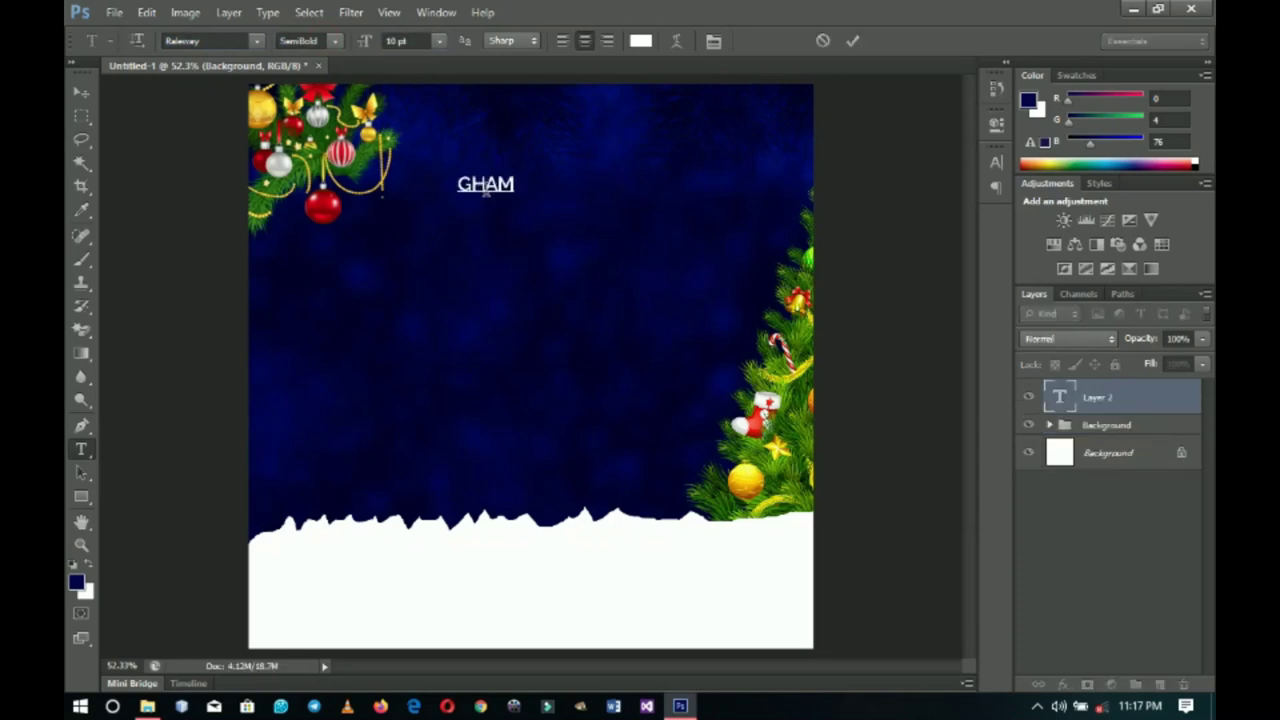
pyautogui.press('BackSpace')
pyautogui.write("NA METHODIST STUDENTS' UNION")
pyautogui.press('Return')
pyautogui.write('GHAMSU UEW -K LOCAL')
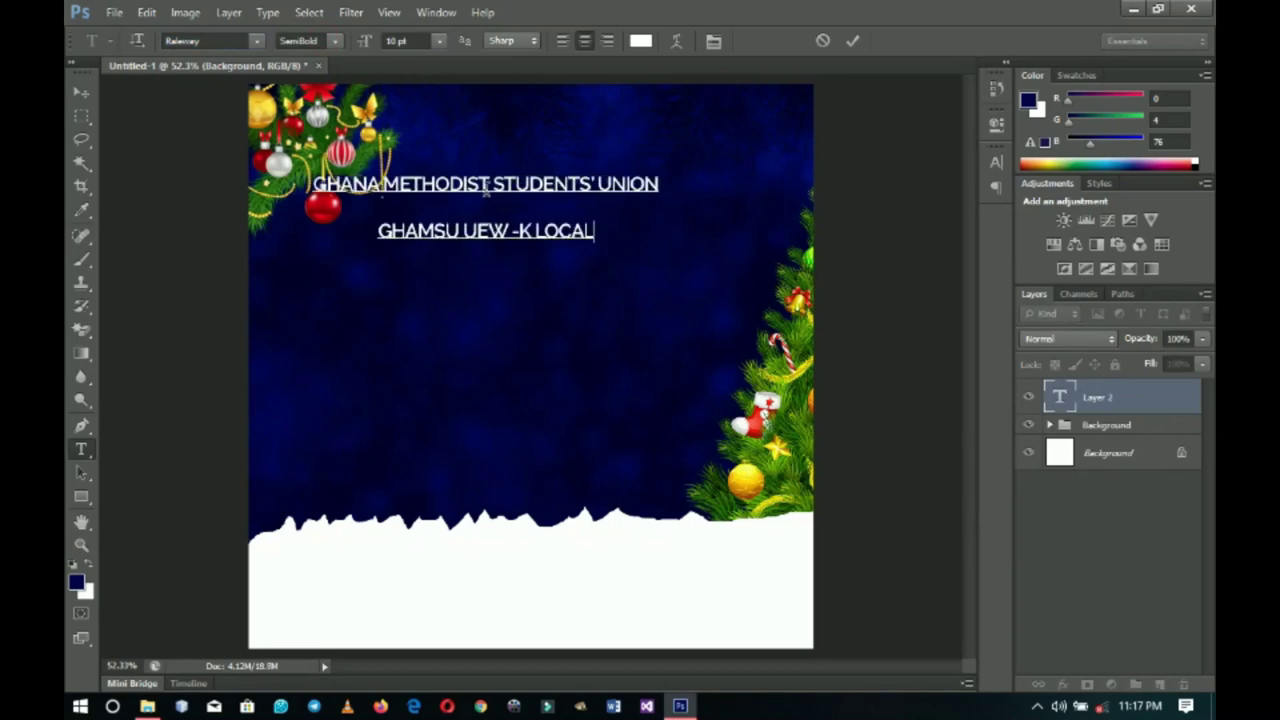
# Tighten the leading of the whole two-line heading to 9.92 pt.
pyautogui.hotkey('ctrl', 'a')
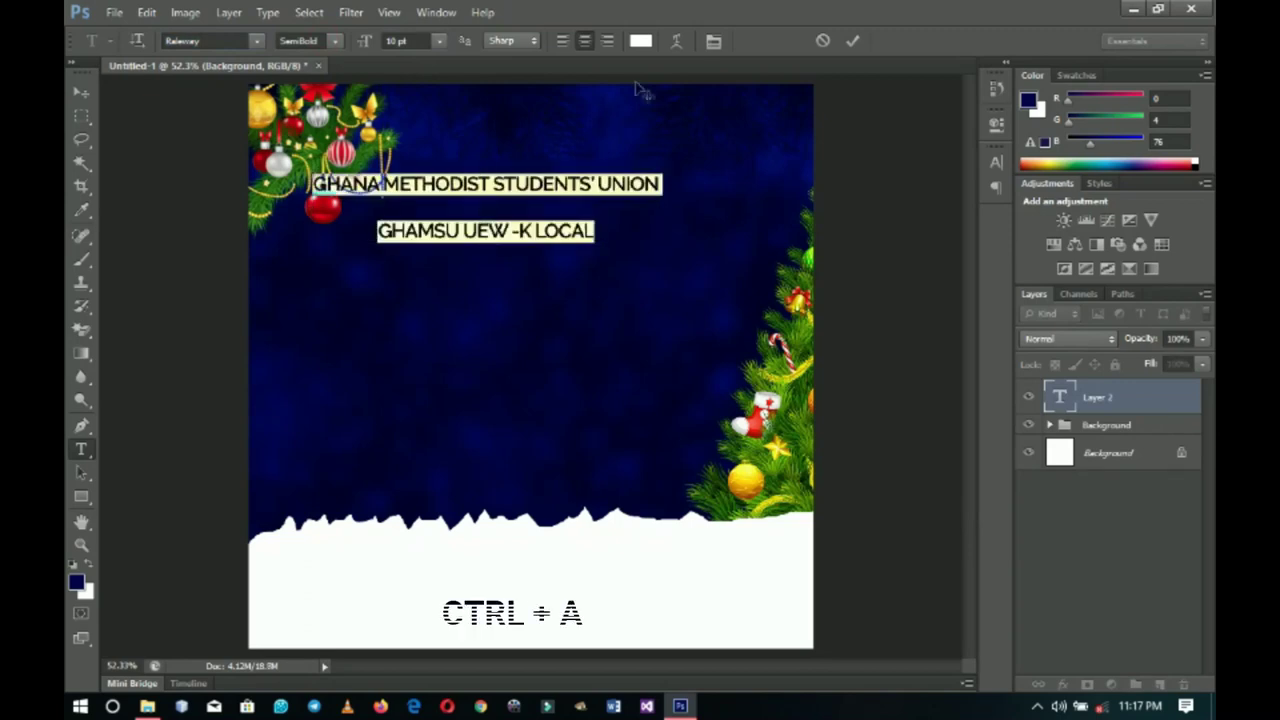
pyautogui.click(714, 42)
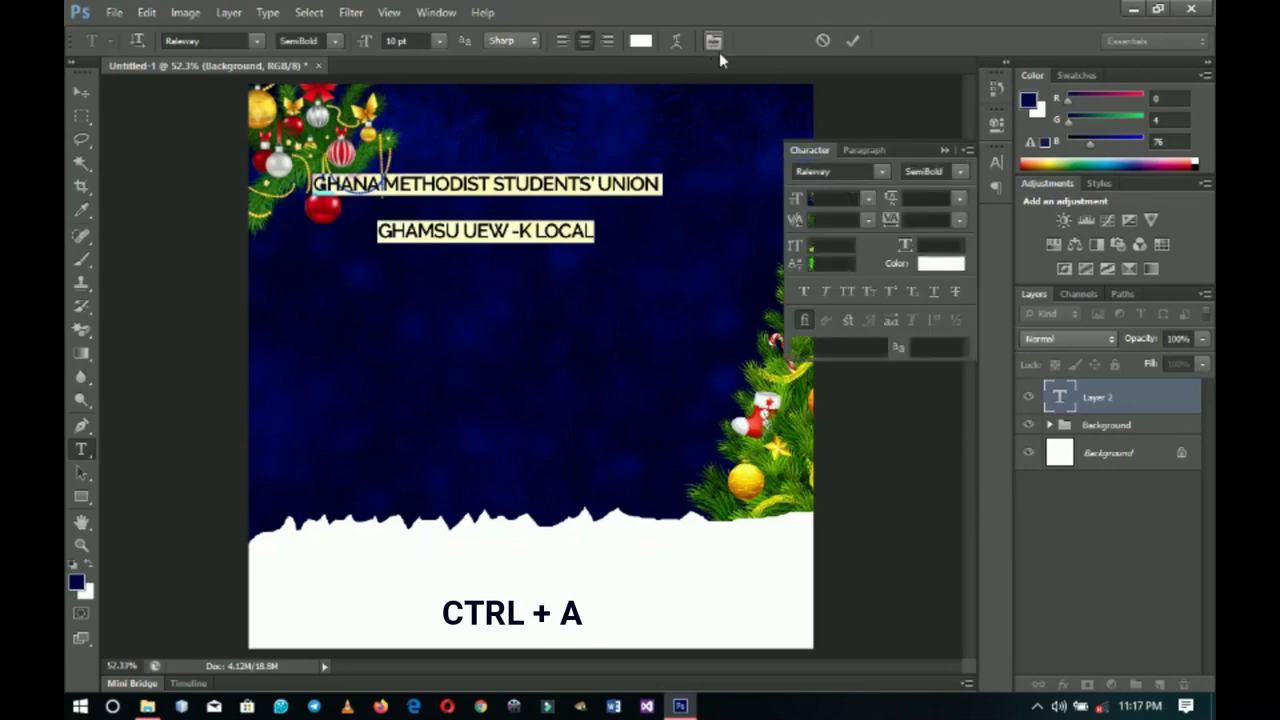
pyautogui.moveTo(891, 207); pyautogui.dragTo(887, 205)
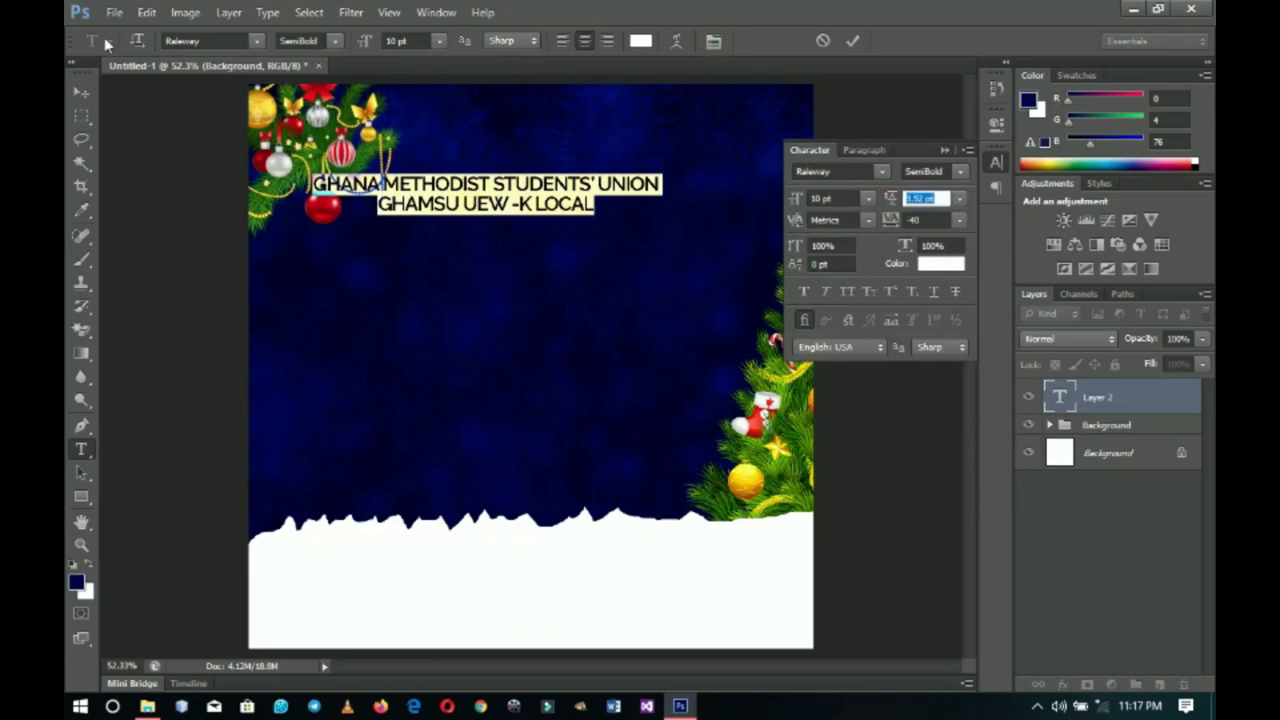
# Centre the heading text layer horizontally on the canvas, and clear the selection.
pyautogui.click(81, 92)
pyautogui.hotkey('ctrl', 'a')
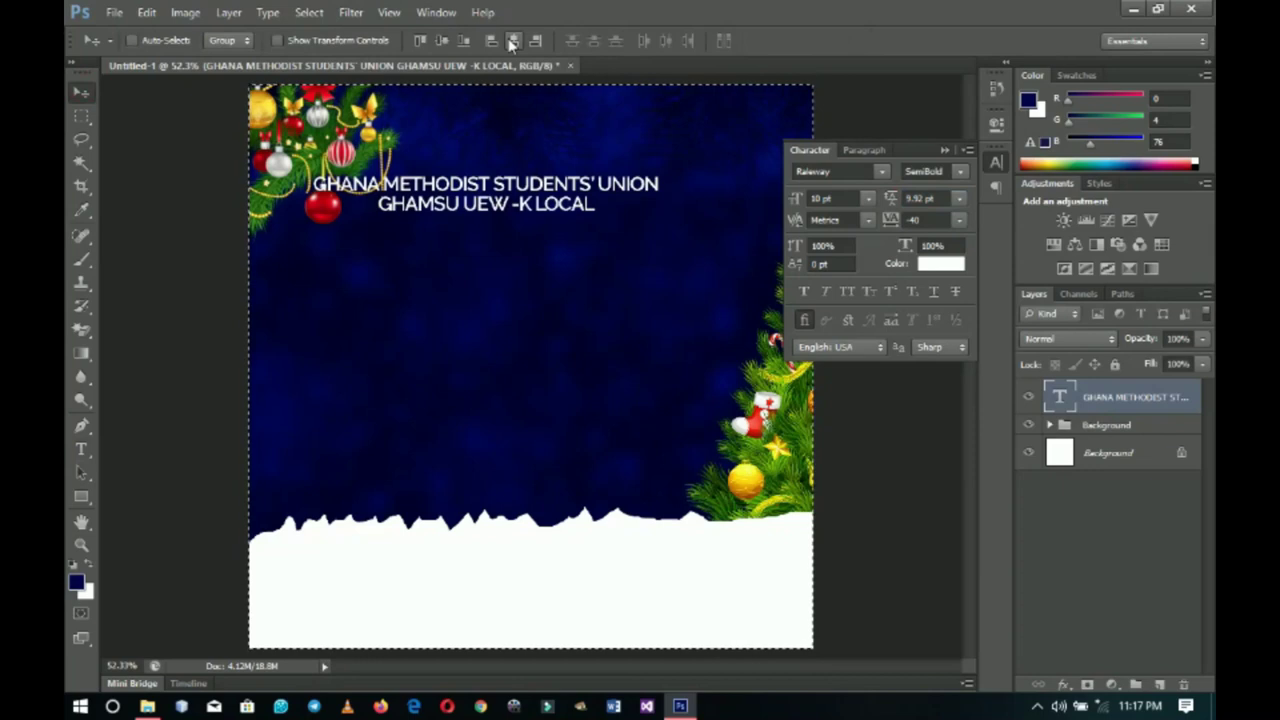
pyautogui.click(512, 41)
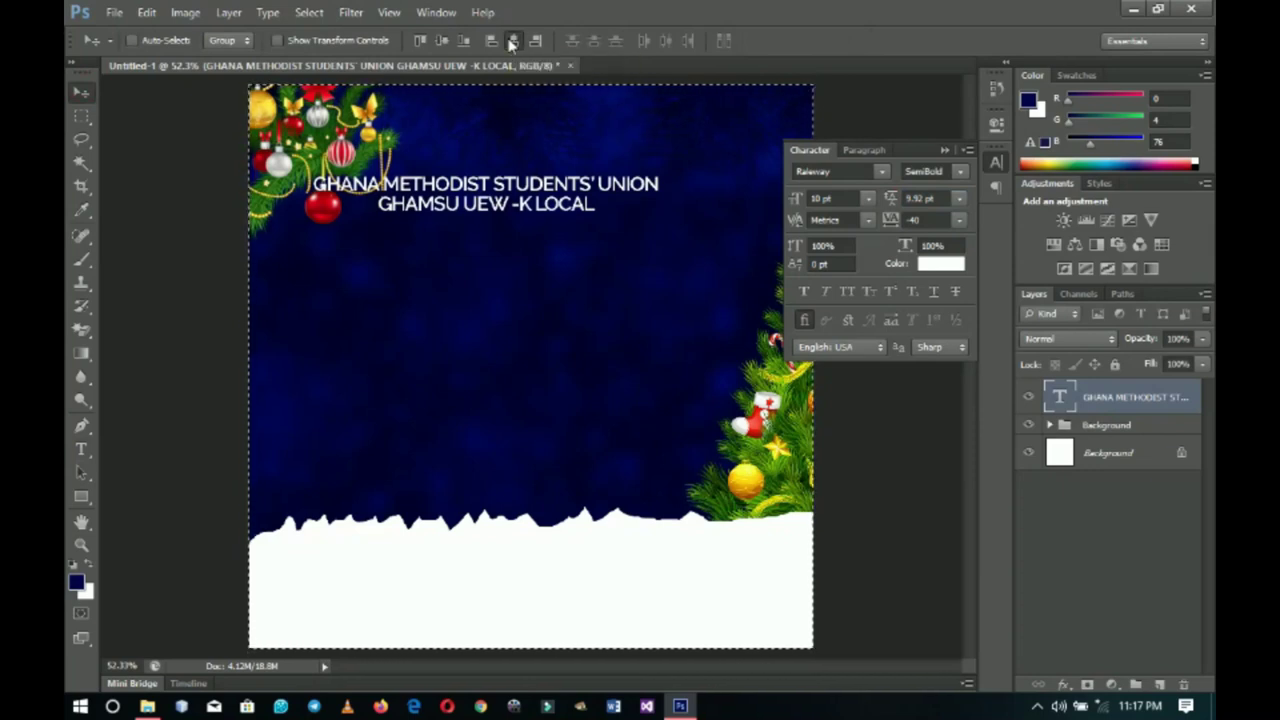
pyautogui.hotkey('ctrl', 'd')
# Move the corner Christmas ornament layer slightly up and left, away from the heading, and collapse the character settings.
pyautogui.rightClick(320, 124)
pyautogui.click(330, 149)
pyautogui.moveTo(330, 149); pyautogui.dragTo(341, 141)
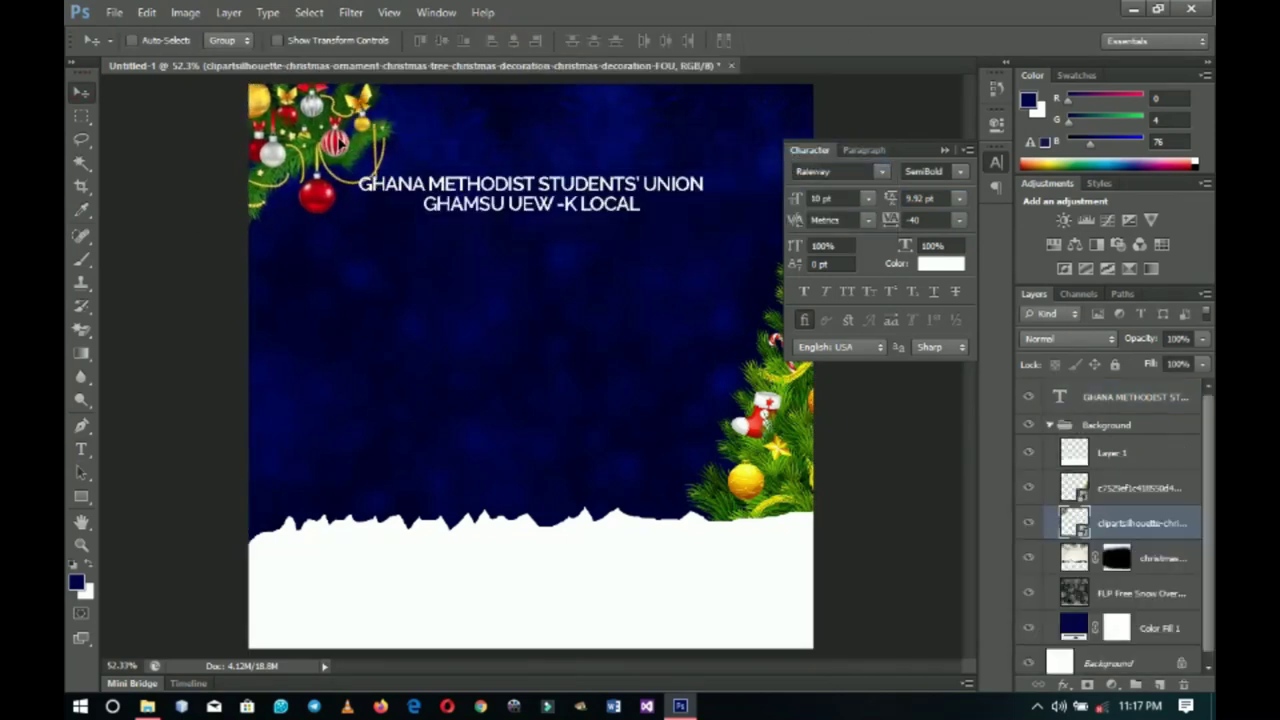
pyautogui.click(948, 150)
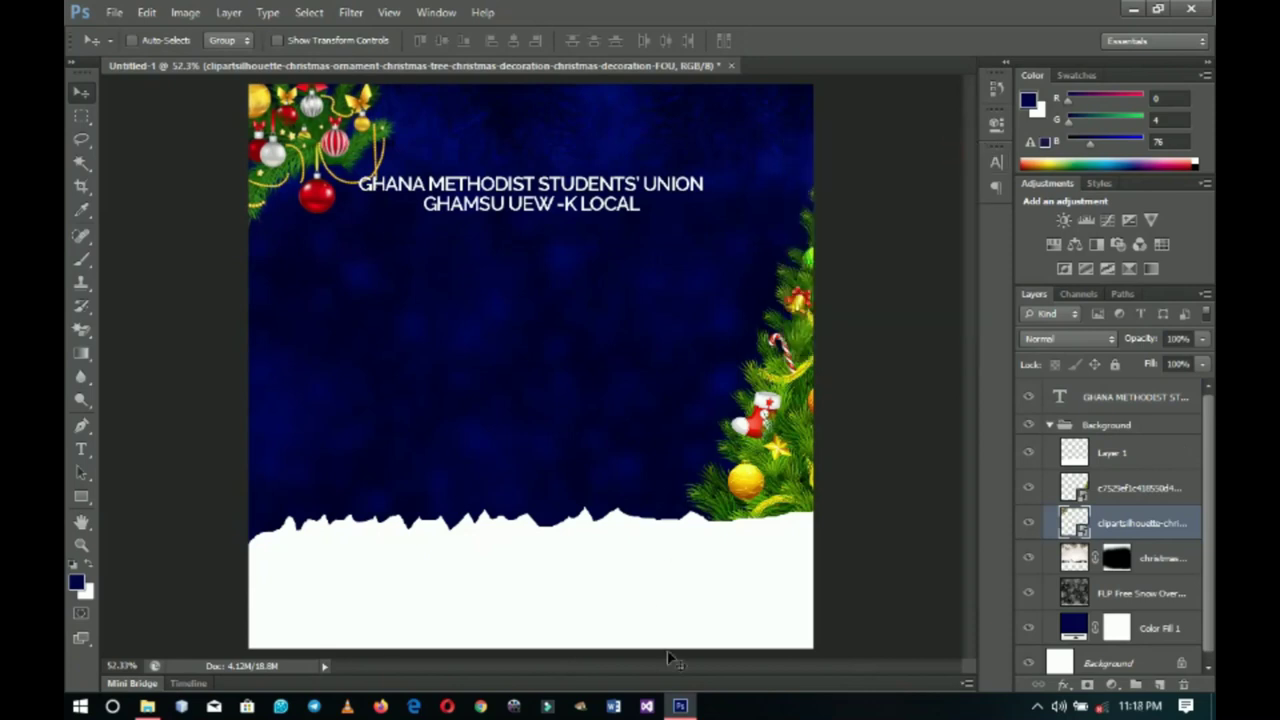
# Place the logos image from the Carol Service Resources folder above the heading, scaled to about 48%, centred horizontally on the canvas.
pyautogui.click(147, 706)
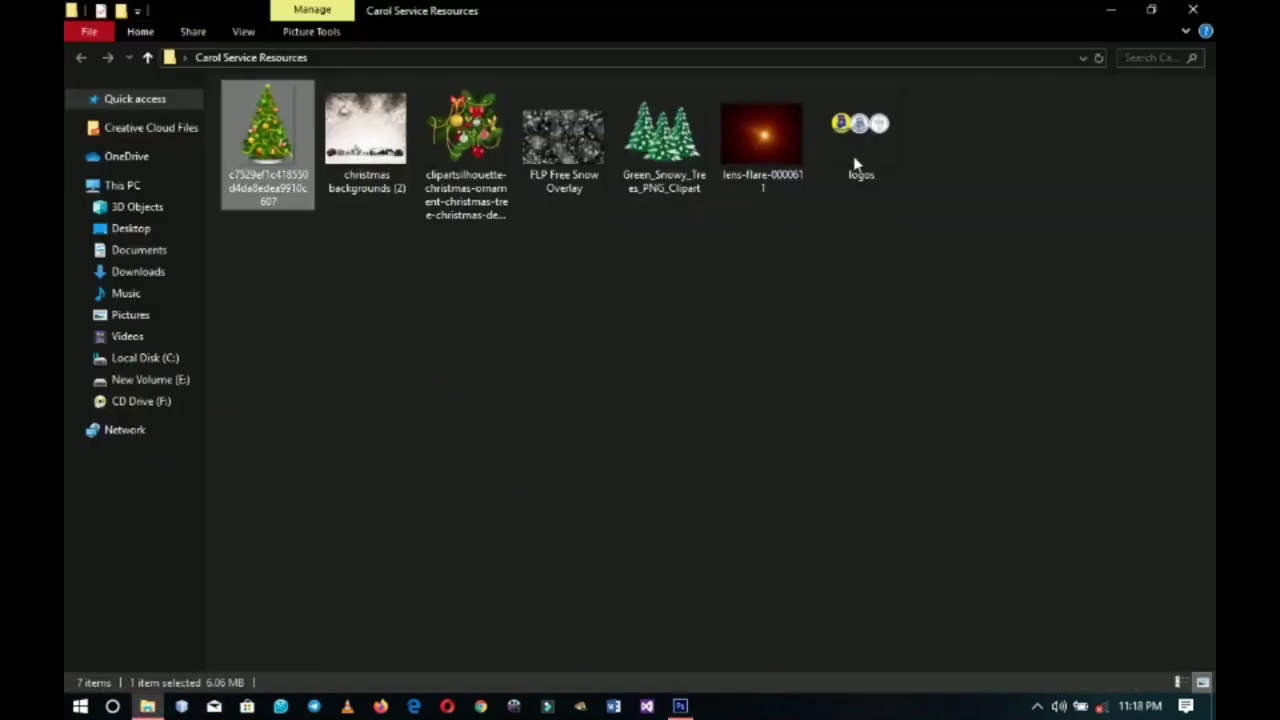
pyautogui.moveTo(855, 160); pyautogui.dragTo(611, 308)
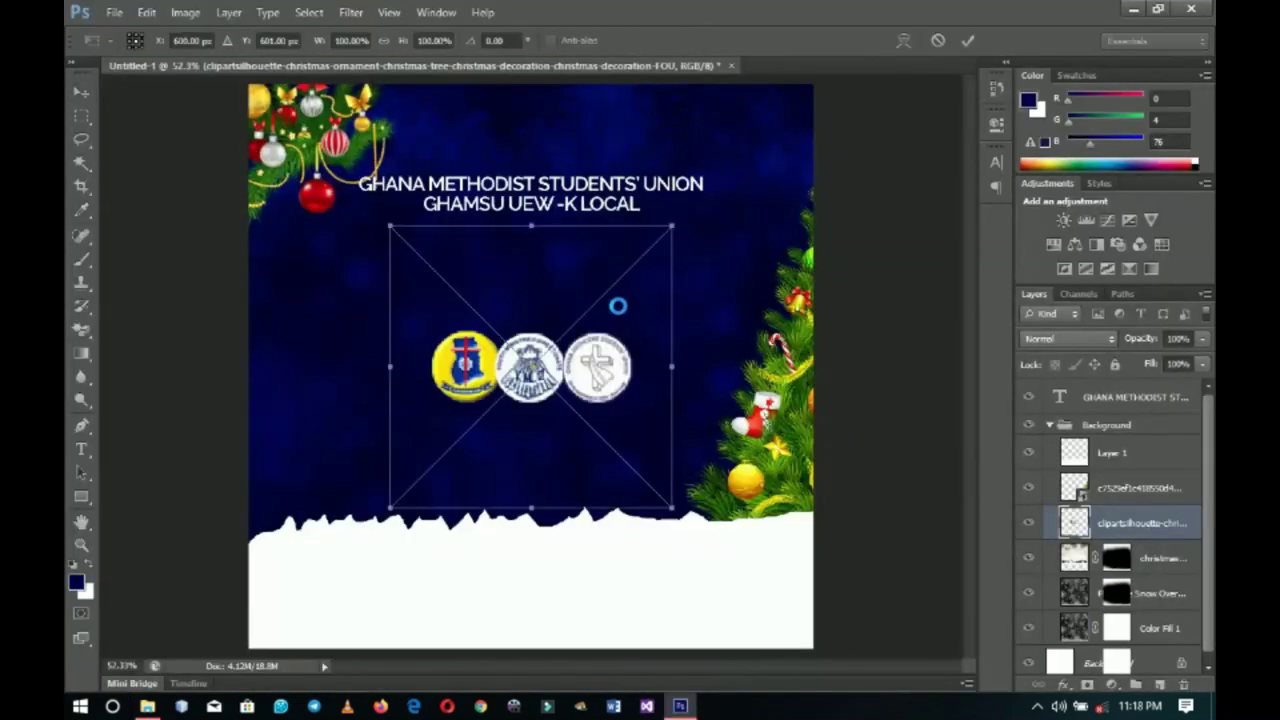
pyautogui.moveTo(668, 505); pyautogui.dragTo(644, 472)
pyautogui.moveTo(582, 397); pyautogui.dragTo(581, 160)
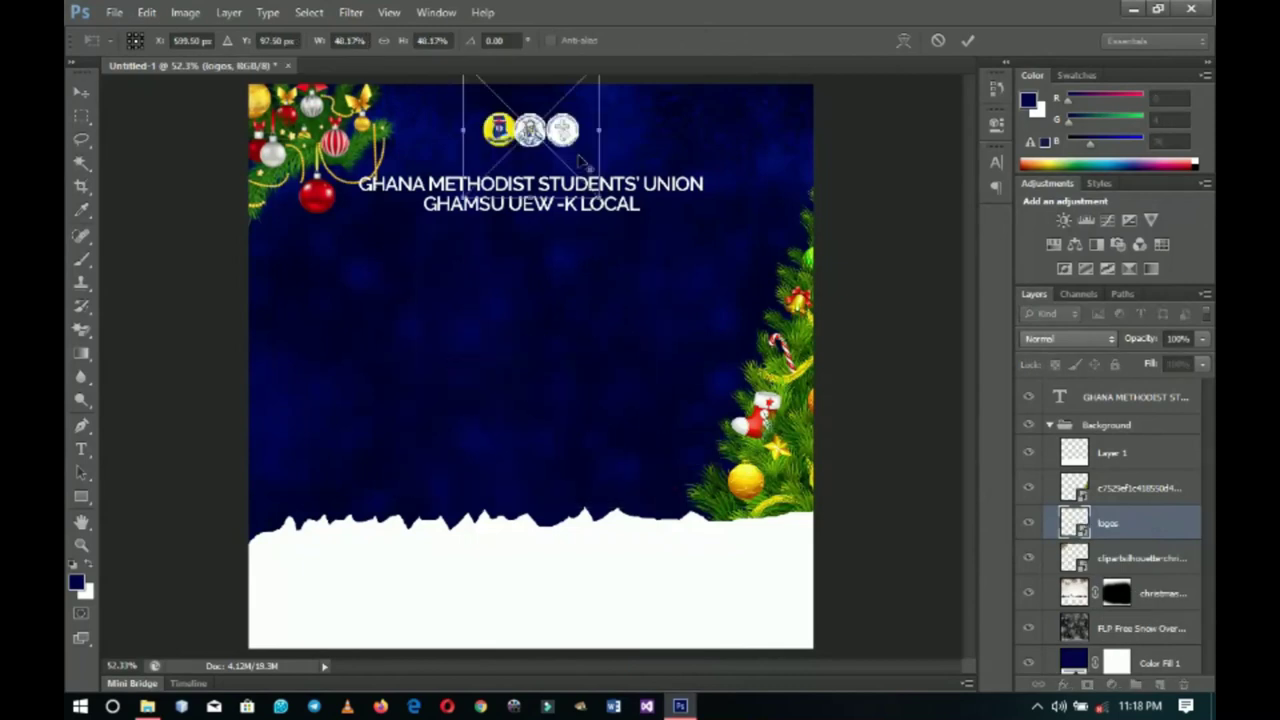
pyautogui.press('Return')
pyautogui.moveTo(585, 158); pyautogui.dragTo(585, 168)
pyautogui.hotkey('ctrl', 'a')
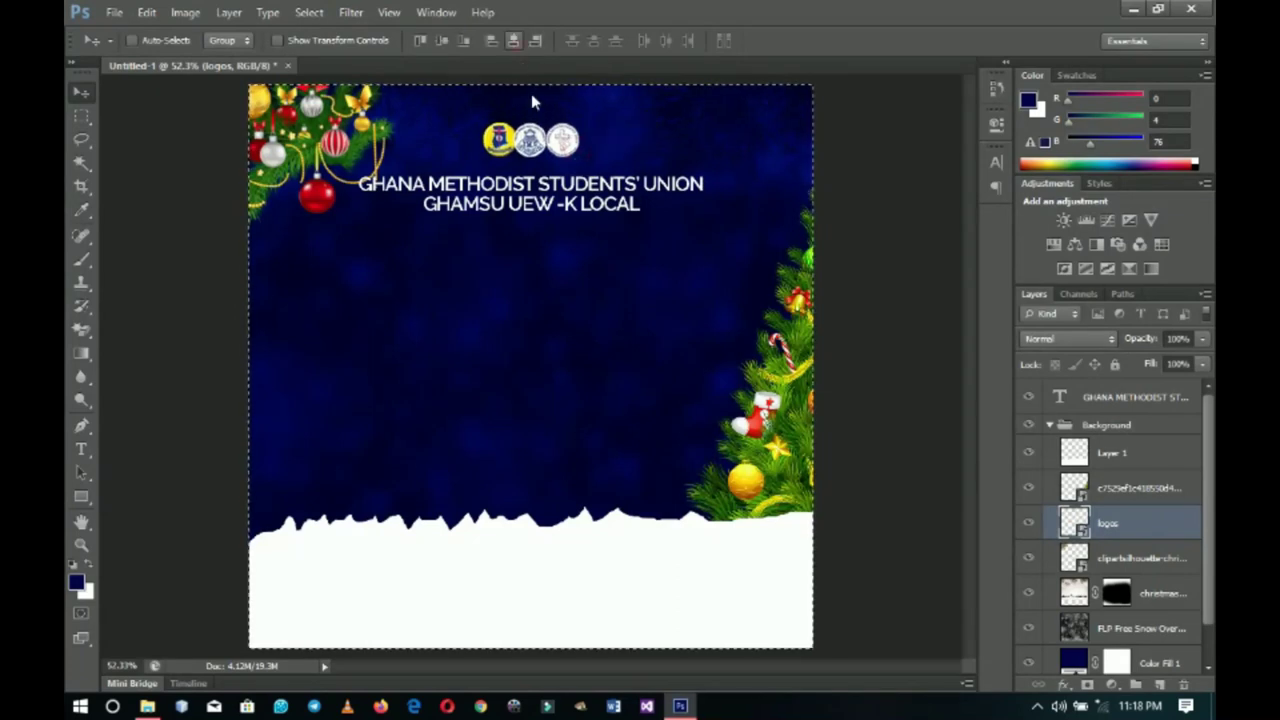
# Bring the logos layer to the front, out of the Background group.
pyautogui.press('z')
pyautogui.keyDown('alt'); pyautogui.click(598, 241); pyautogui.keyUp('alt')
pyautogui.keyDown('alt'); pyautogui.click(598, 241); pyautogui.keyUp('alt')
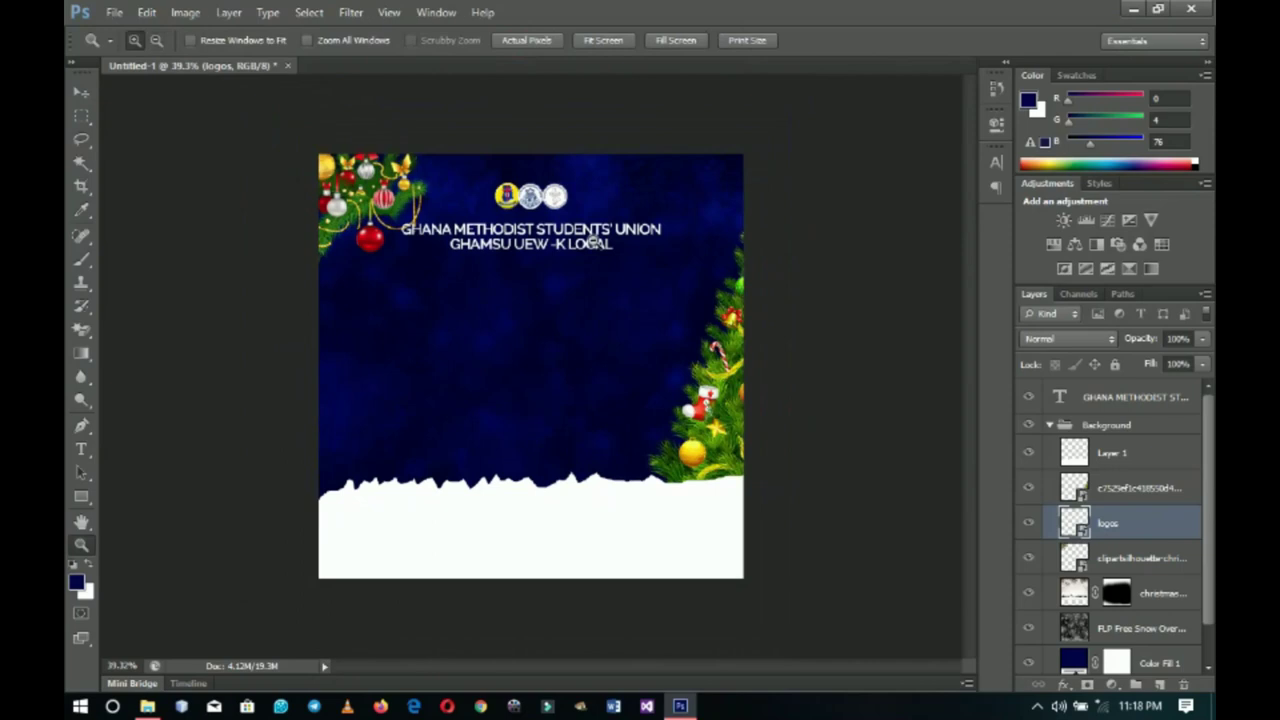
pyautogui.click(85, 92)
pyautogui.hotkey('ctrl', 'shift', ']')
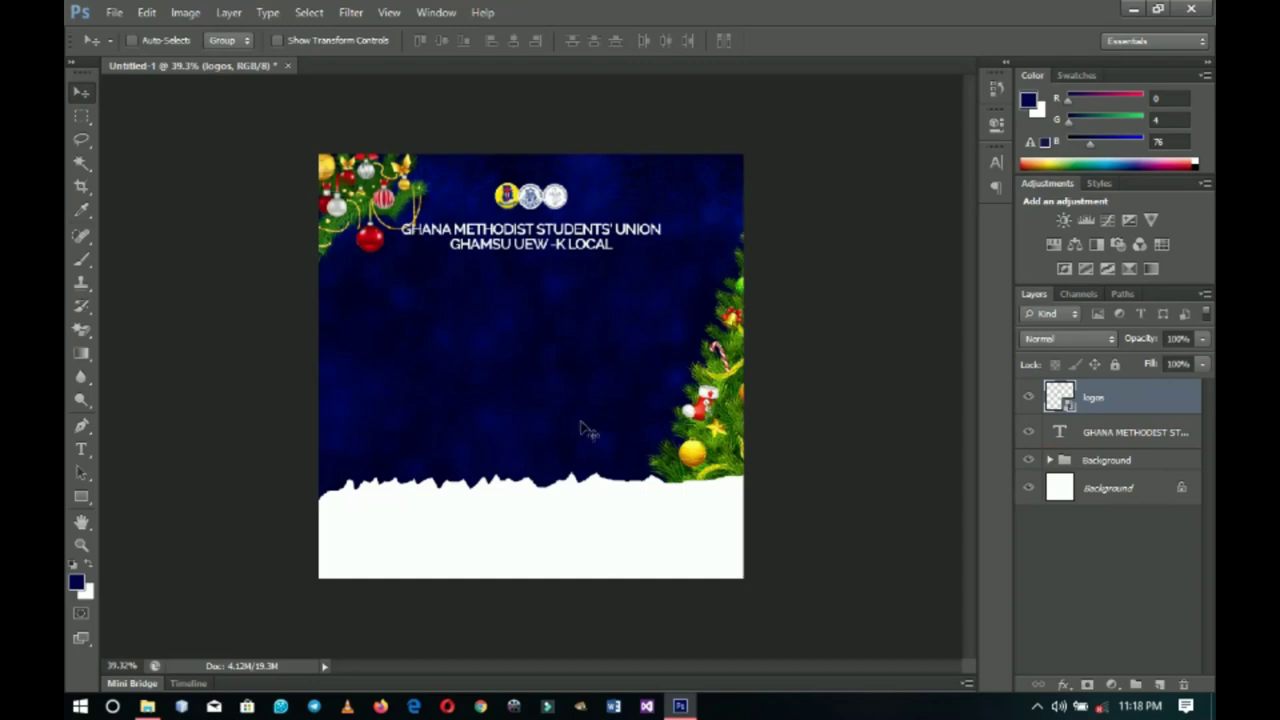
# Duplicate the heading text layer and move the copy directly below the original heading.
pyautogui.rightClick(552, 243)
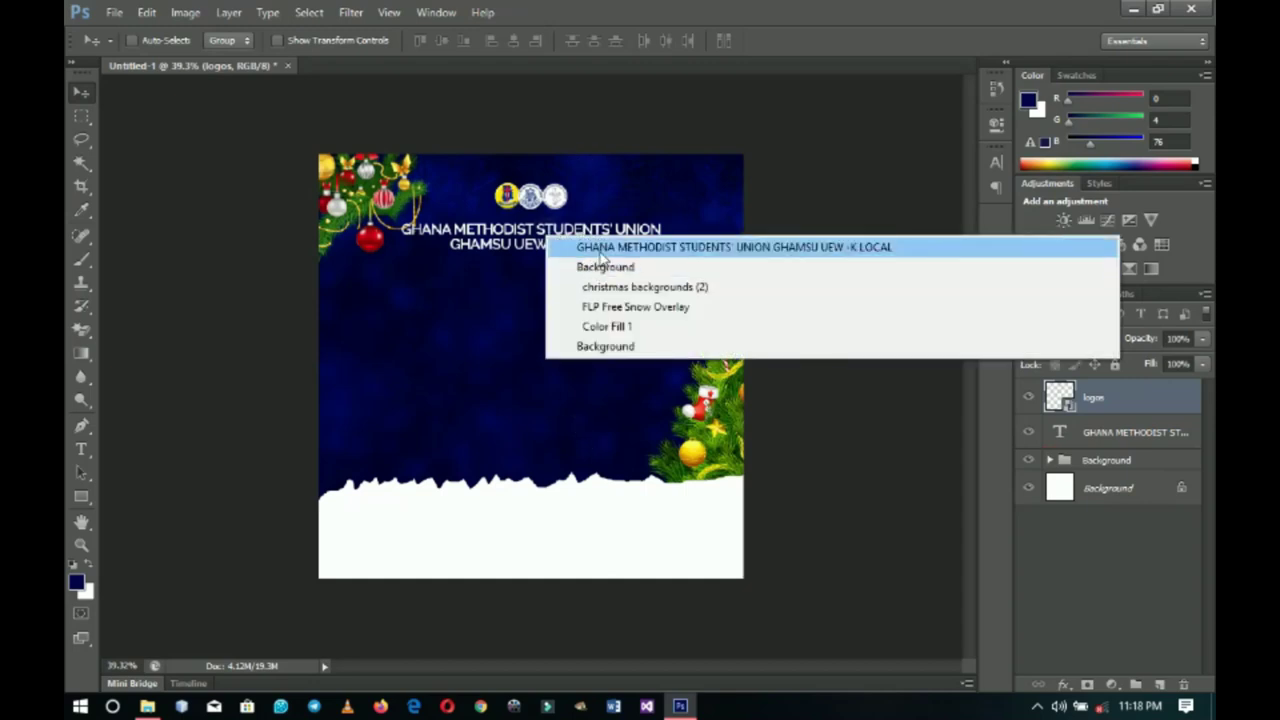
pyautogui.click(599, 250)
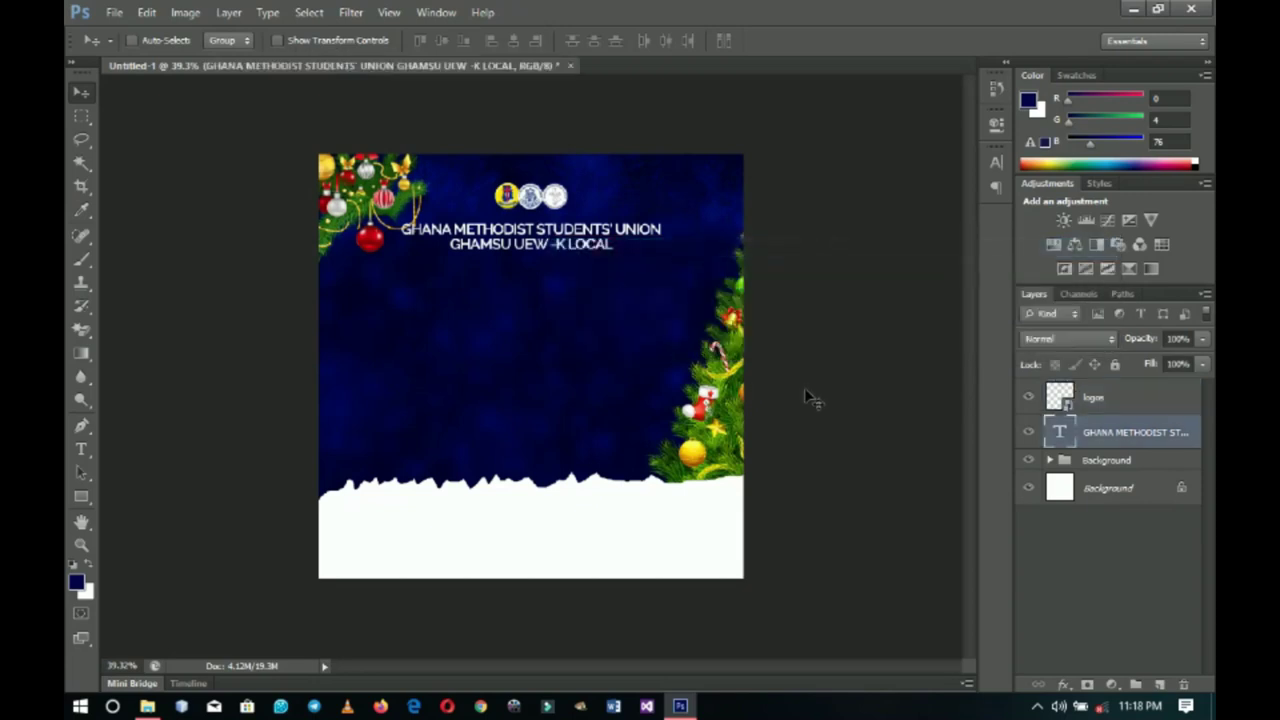
pyautogui.hotkey('ctrl', 'j')
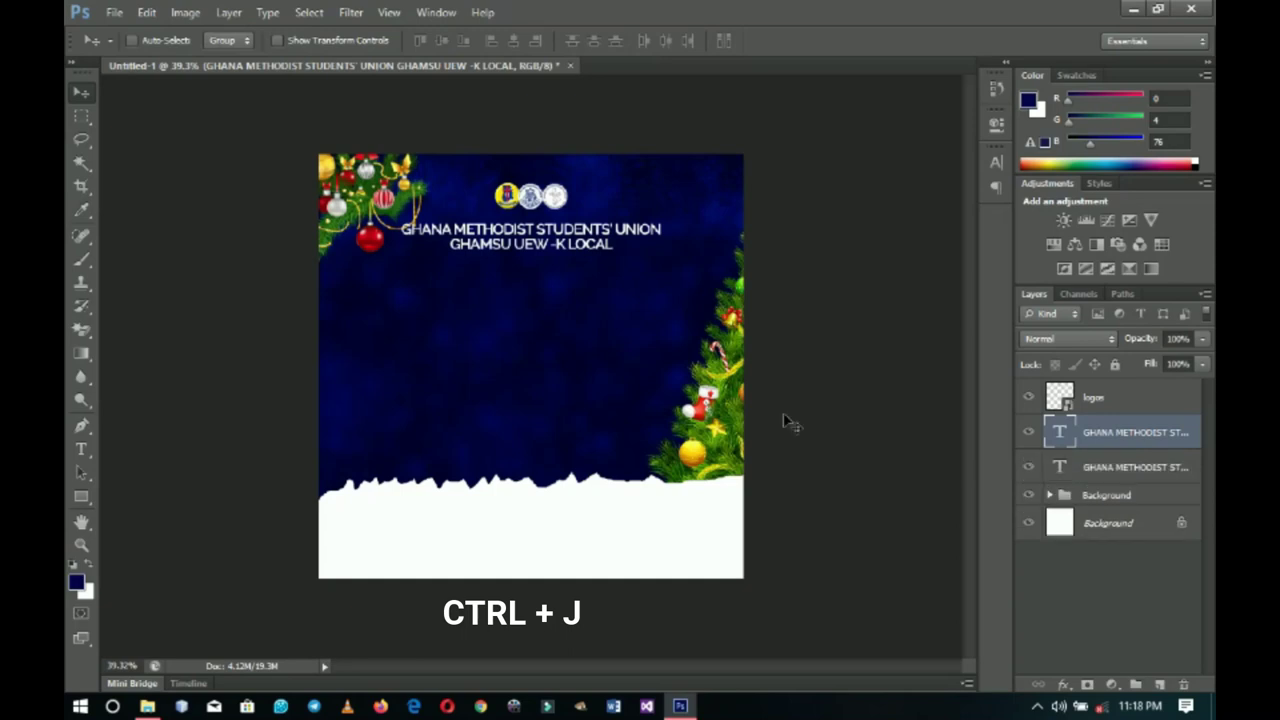
pyautogui.moveTo(565, 243); pyautogui.dragTo(567, 279)
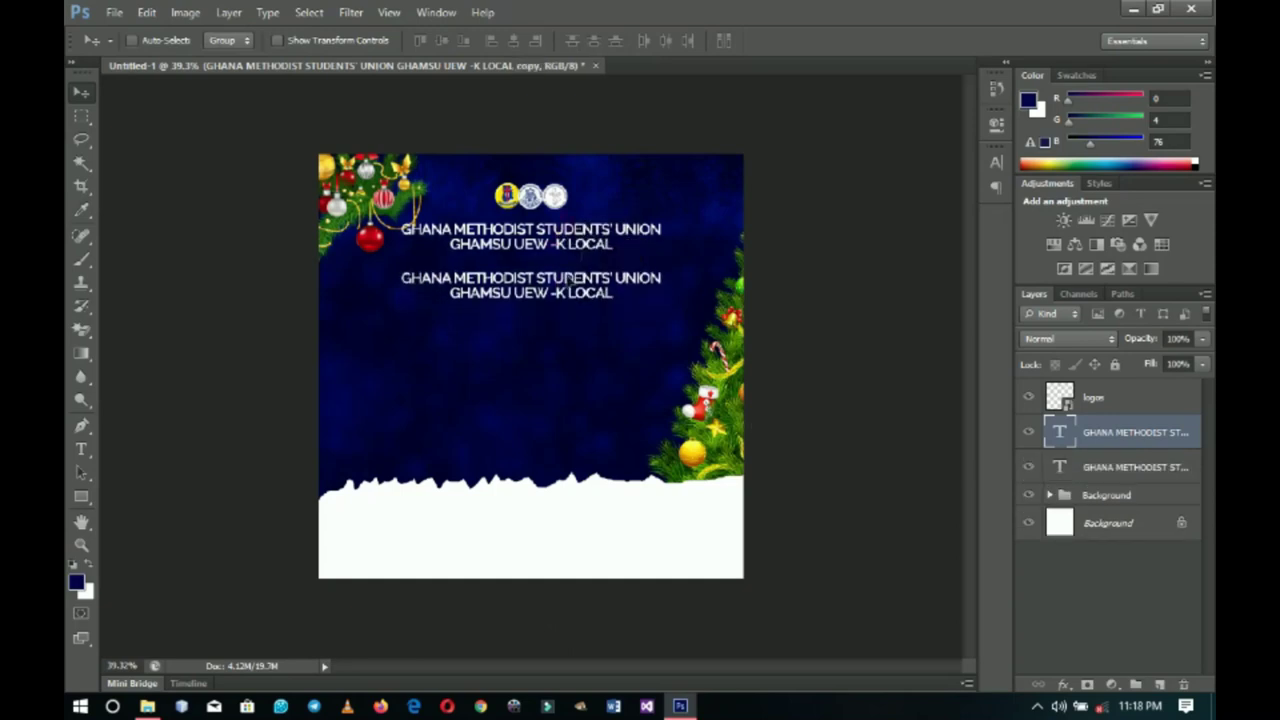
# Replace the text of the heading copy with "Presents".
pyautogui.press('t')
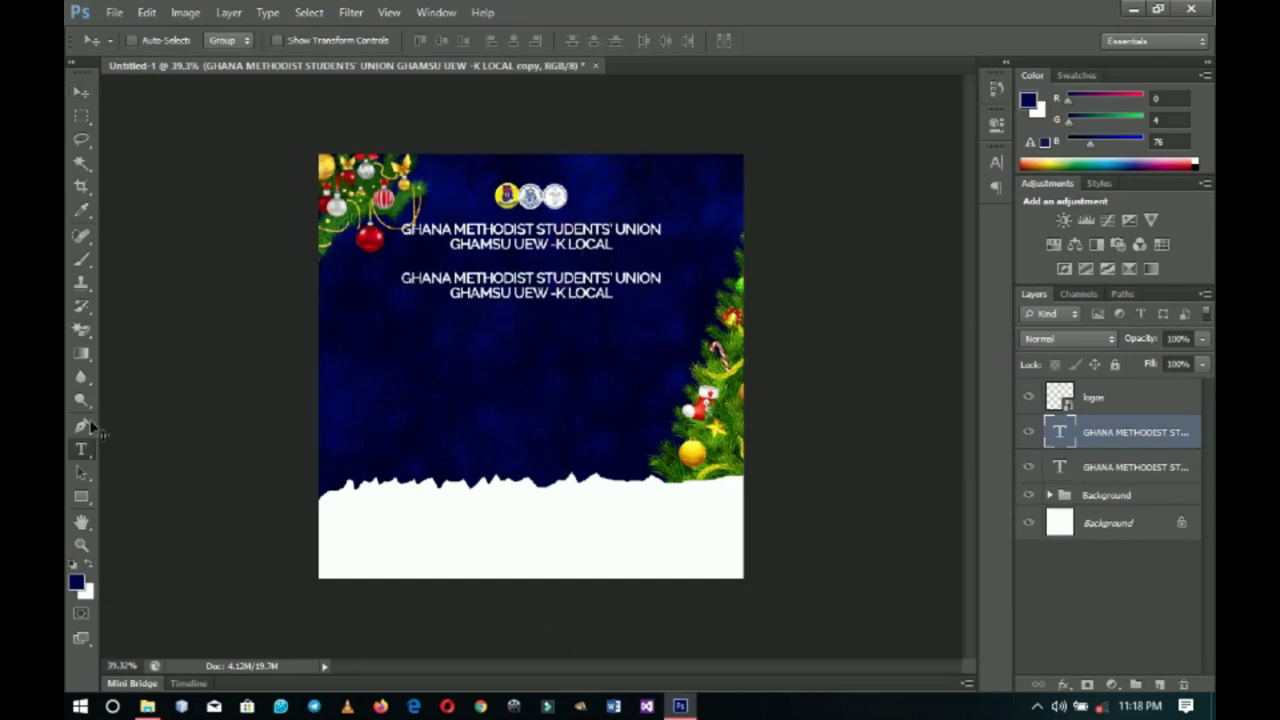
pyautogui.click(462, 274)
pyautogui.hotkey('ctrl', 'a')
pyautogui.write('Presents')
# Colour the "Presents" text yellow (fffc00) and set its font style to Medium.
pyautogui.hotkey('ctrl', 'a')
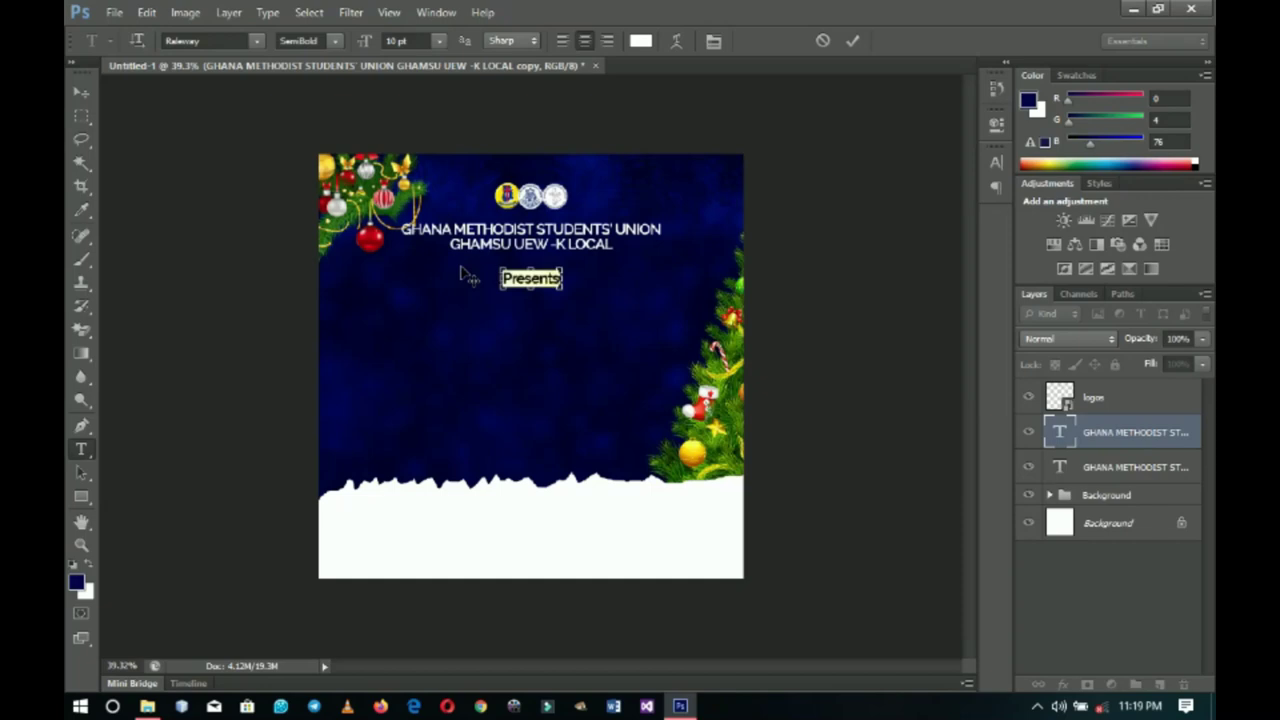
pyautogui.click(640, 41)
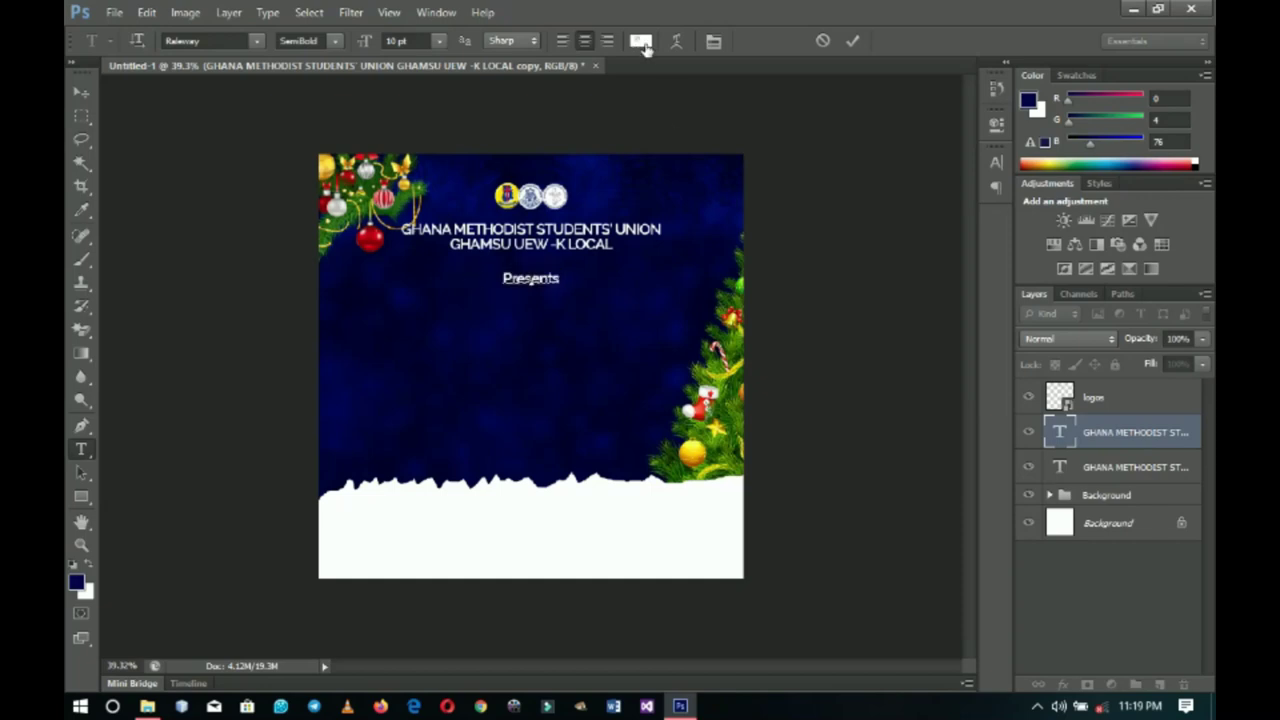
pyautogui.click(947, 399)
pyautogui.moveTo(908, 266); pyautogui.dragTo(960, 189)
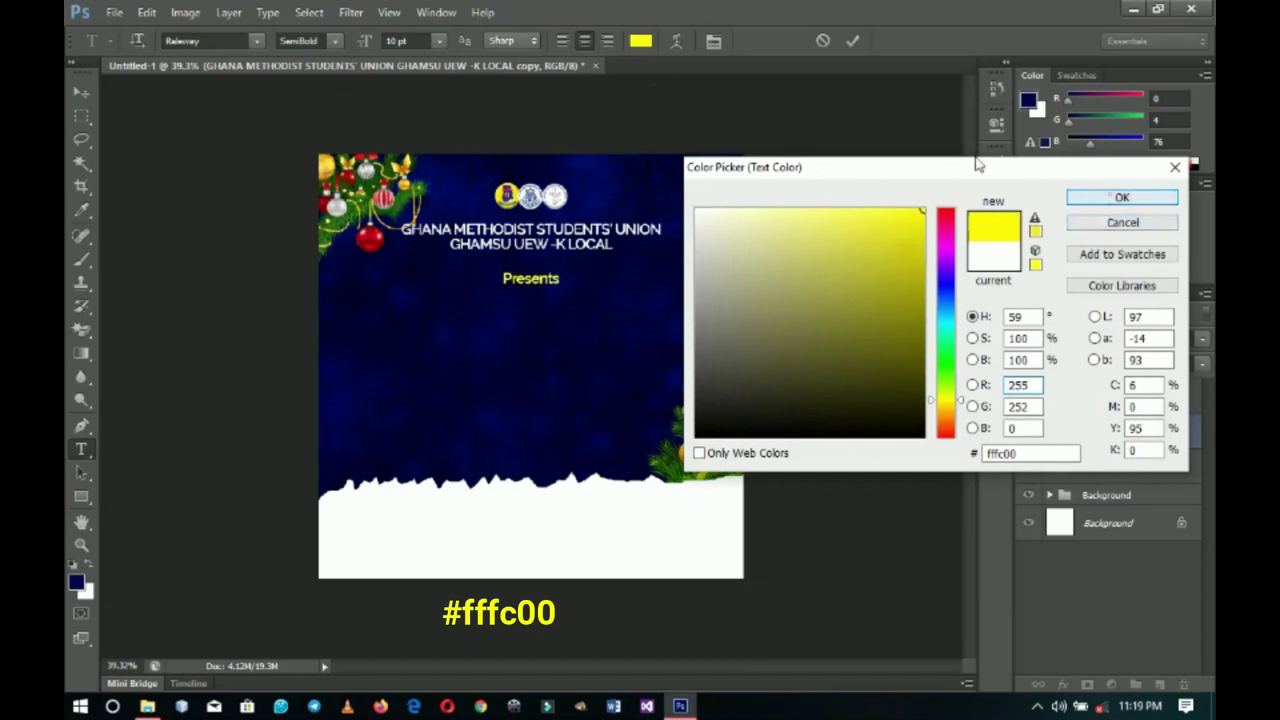
pyautogui.click(1120, 197)
pyautogui.click(335, 41)
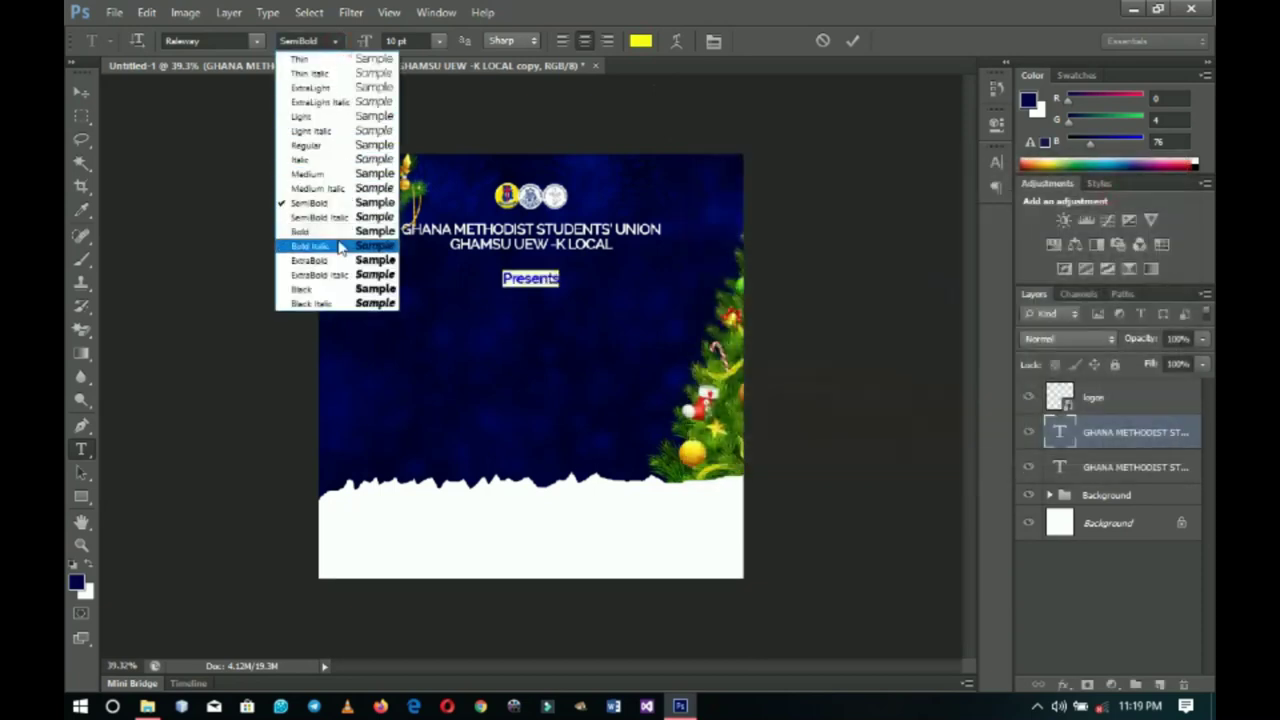
pyautogui.click(330, 174)
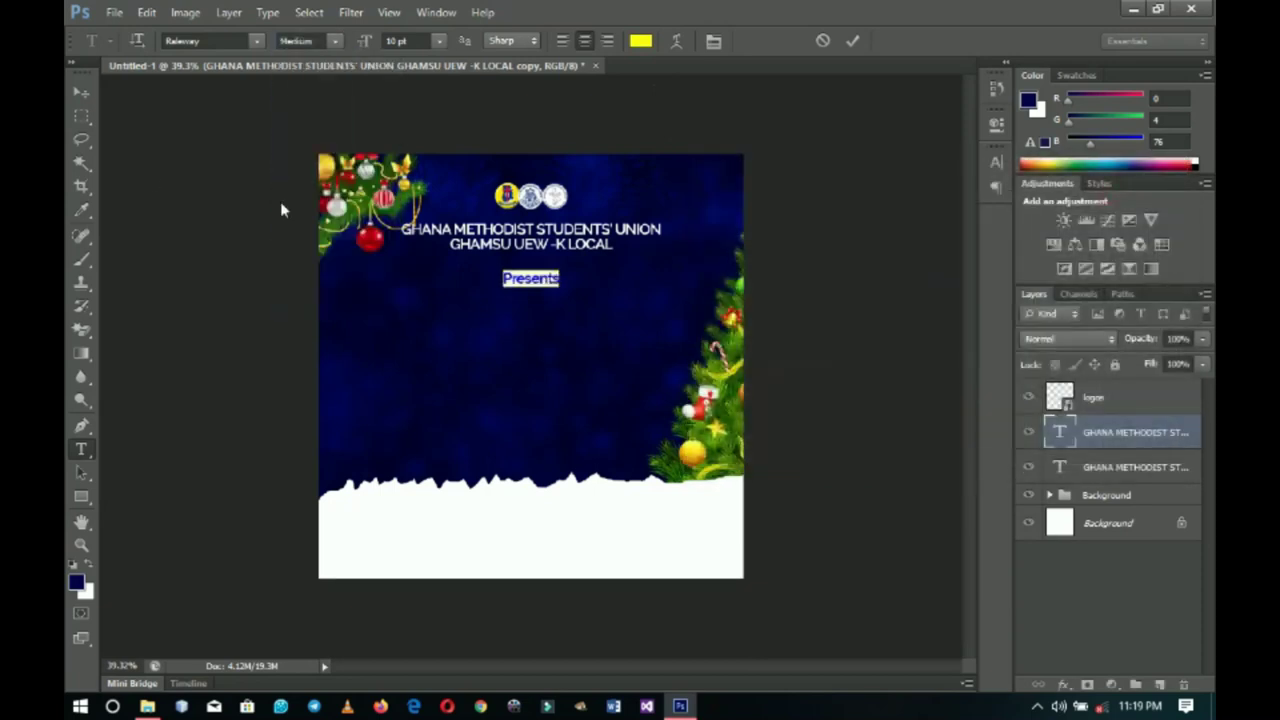
# Scale the "Presents" text up to about 140%.
pyautogui.click(81, 91)
pyautogui.hotkey('ctrl', 't')
pyautogui.moveTo(561, 289); pyautogui.dragTo(573, 293)
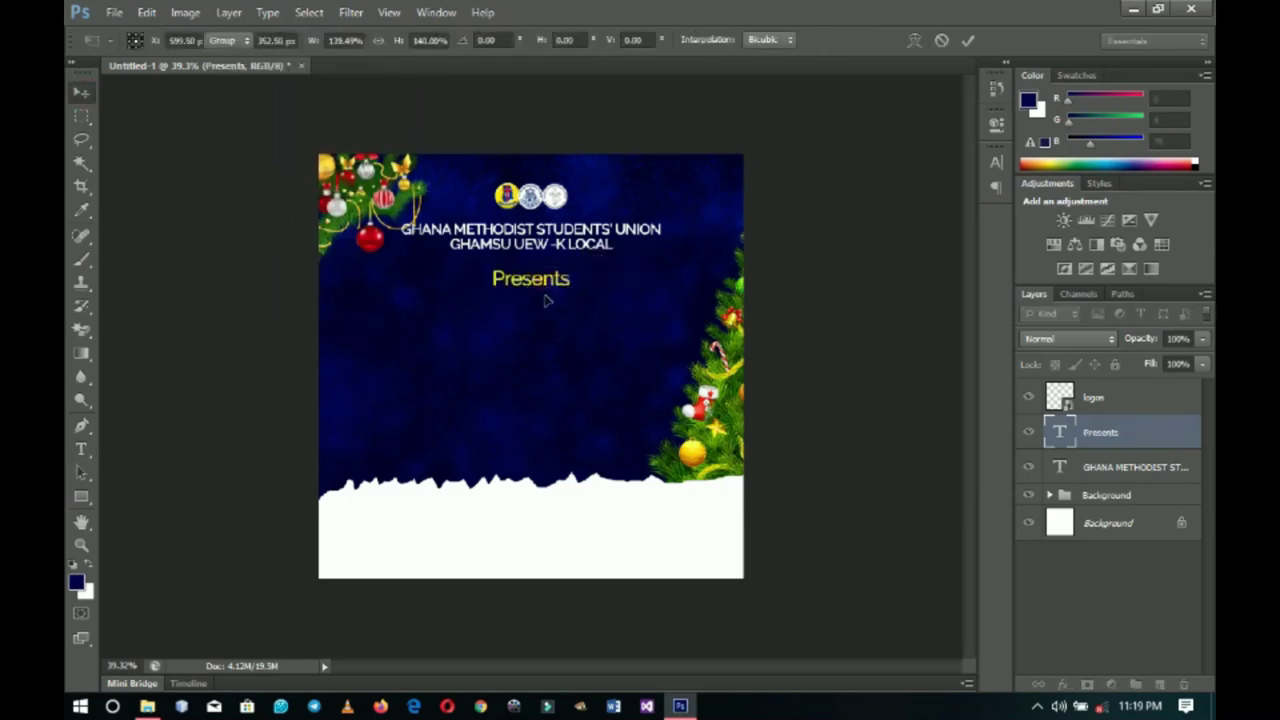
pyautogui.press('Return')
# Nudge the "Presents" text upward, closer to the heading.
pyautogui.press('Up')
pyautogui.press('Up')
pyautogui.press('Up')
pyautogui.press('Up')
pyautogui.press('Up')
pyautogui.press('Up')
pyautogui.press('Up')
pyautogui.press('Up')
pyautogui.press('Up')
pyautogui.press('Up')
pyautogui.press('Up')
pyautogui.press('Up')
pyautogui.press('Up')
pyautogui.press('Up')
pyautogui.press('Up')
pyautogui.press('Up')
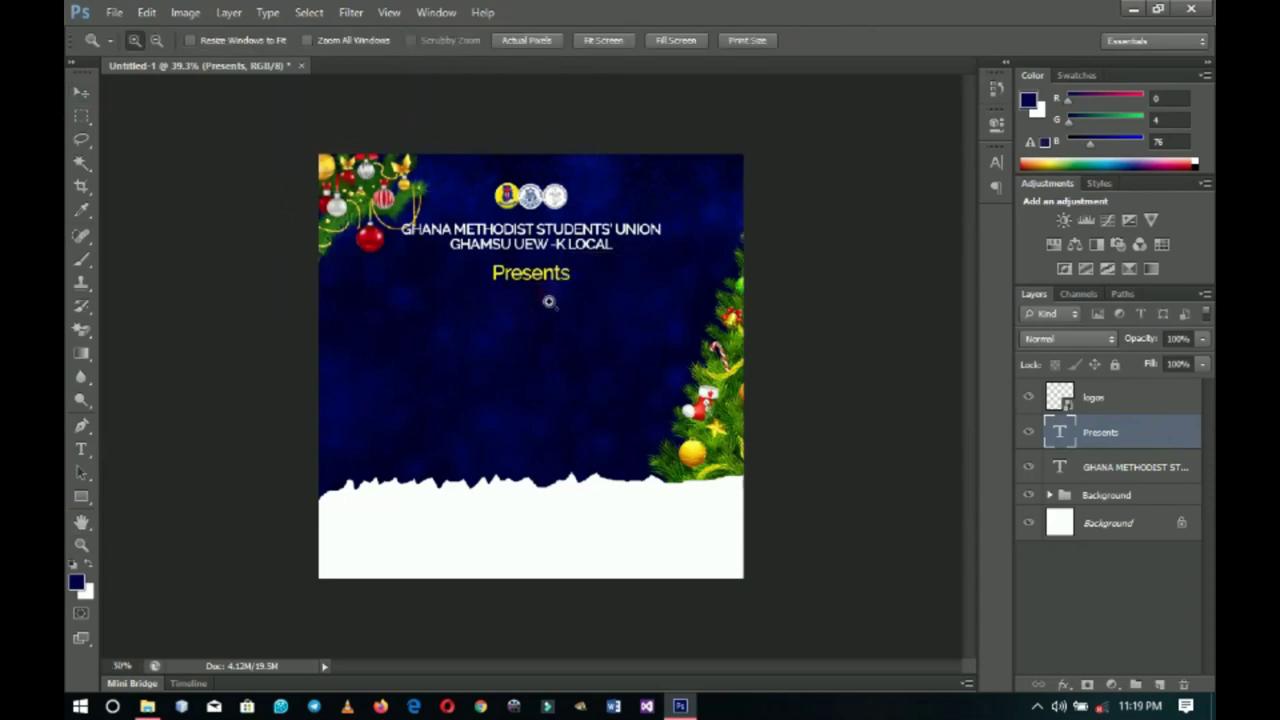
pyautogui.keyDown('ctrl'); pyautogui.click(546, 302); pyautogui.keyUp('ctrl')
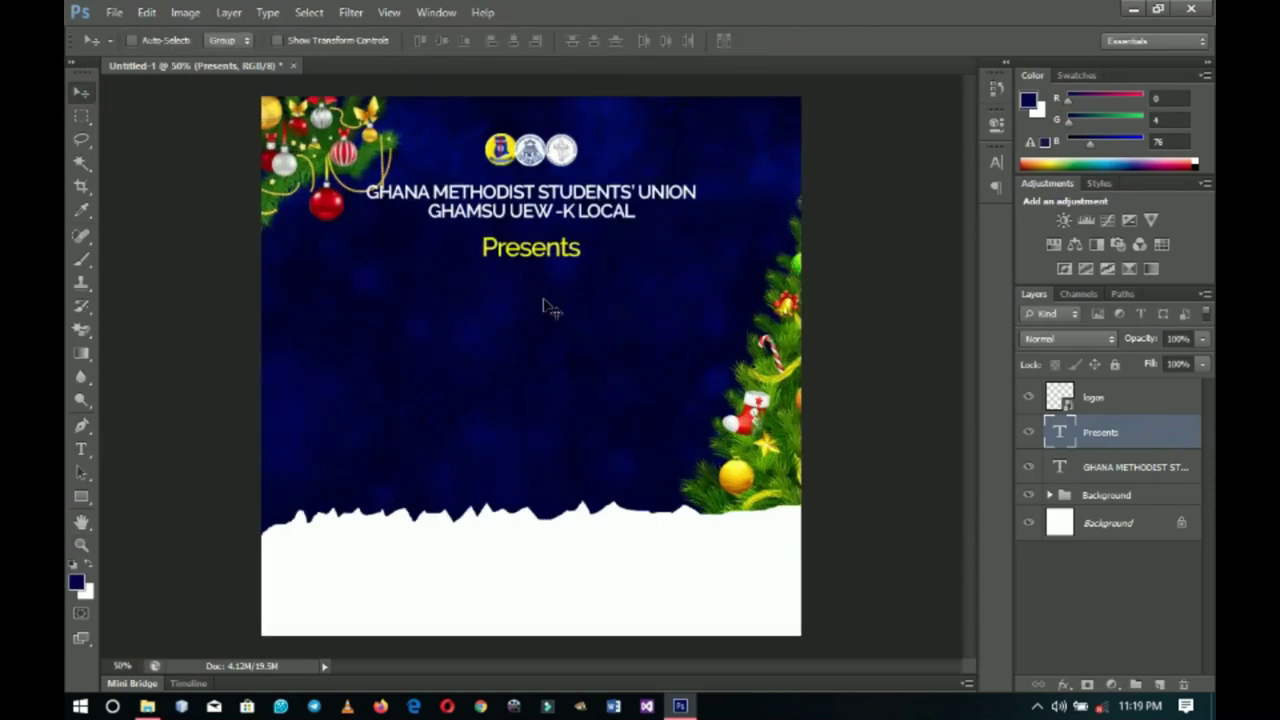
# Start a new text layer above the logos layer, below "Presents" on the canvas, with the text colour set to white (ffffff).
pyautogui.click(1108, 403)
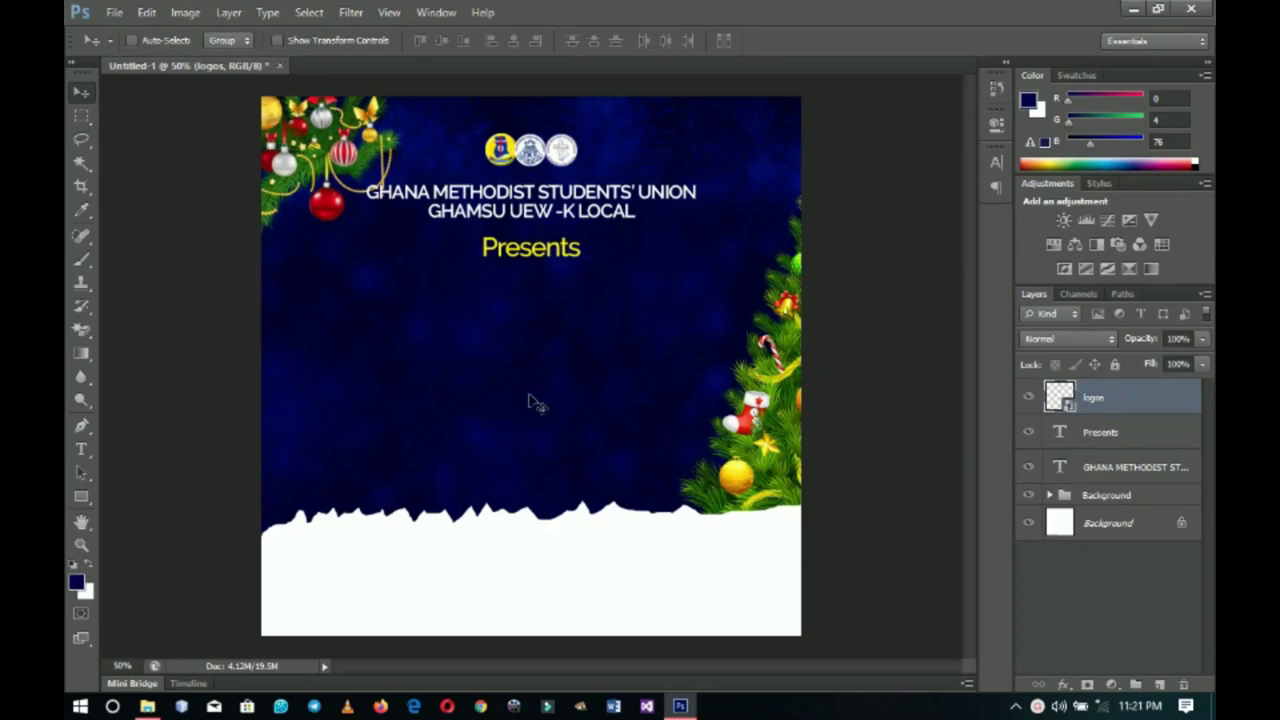
pyautogui.click(85, 452)
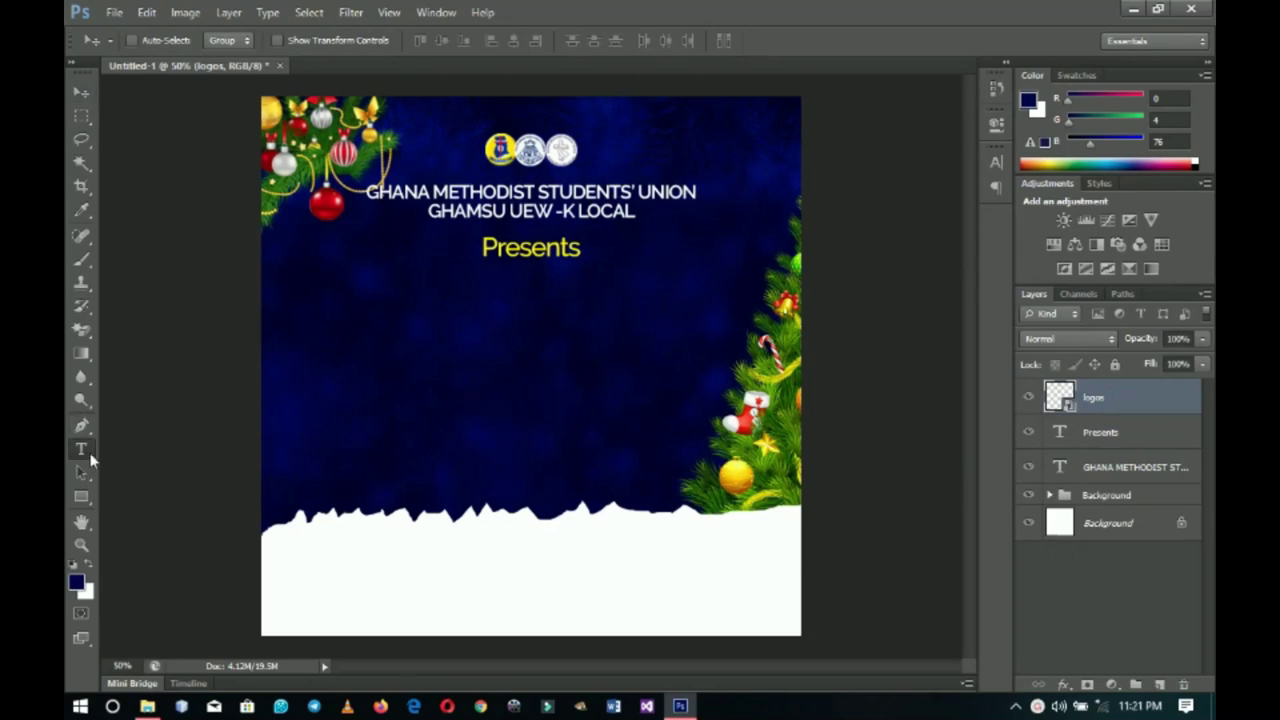
pyautogui.click(511, 298)
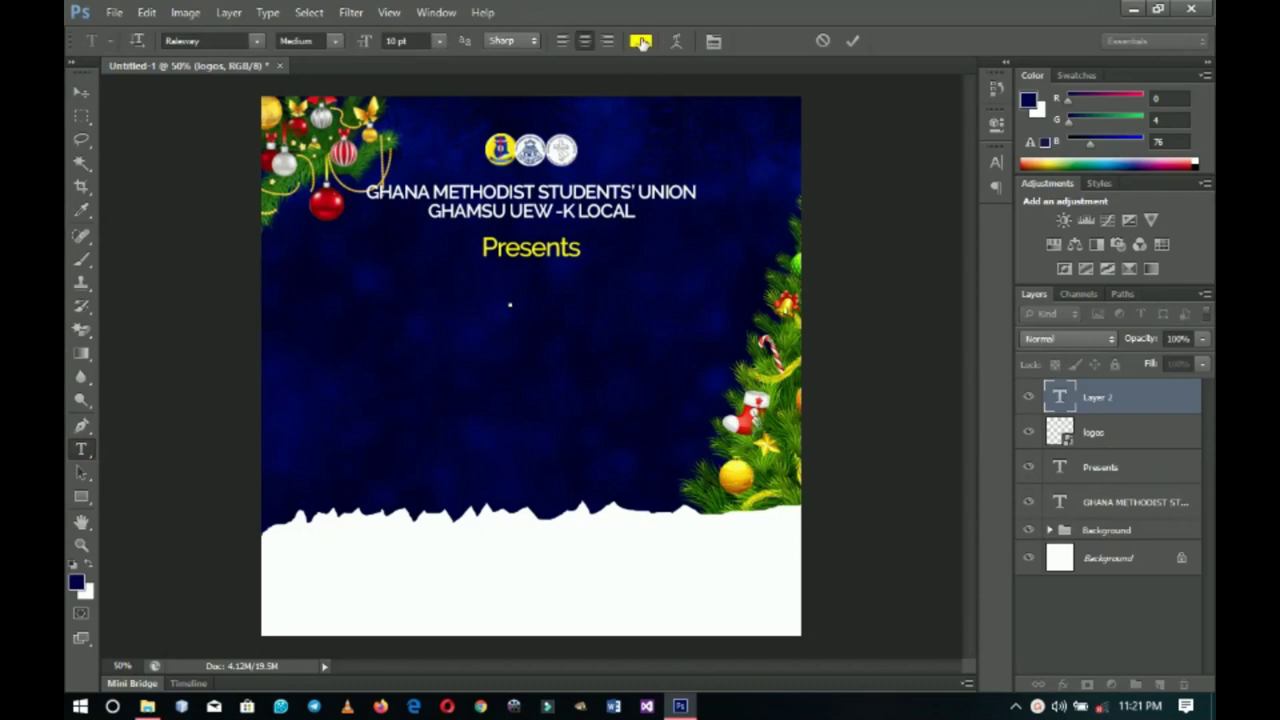
pyautogui.click(640, 40)
pyautogui.click(700, 213)
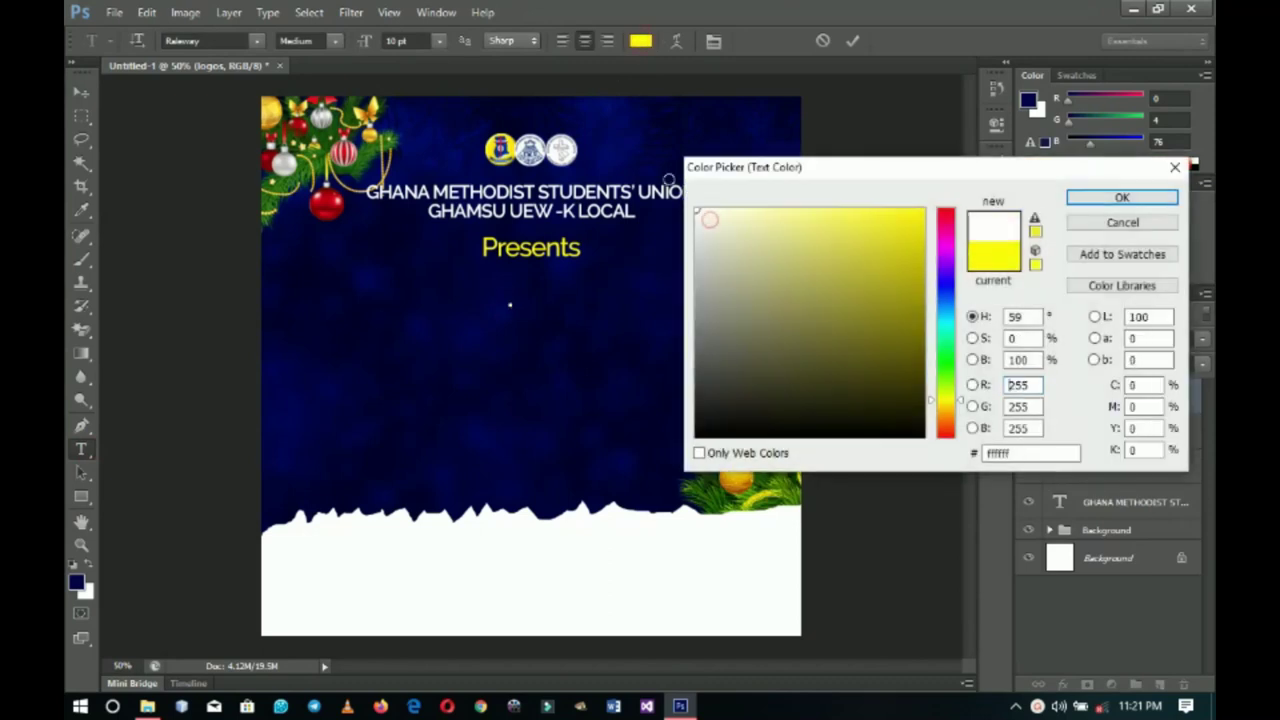
pyautogui.click(1138, 199)
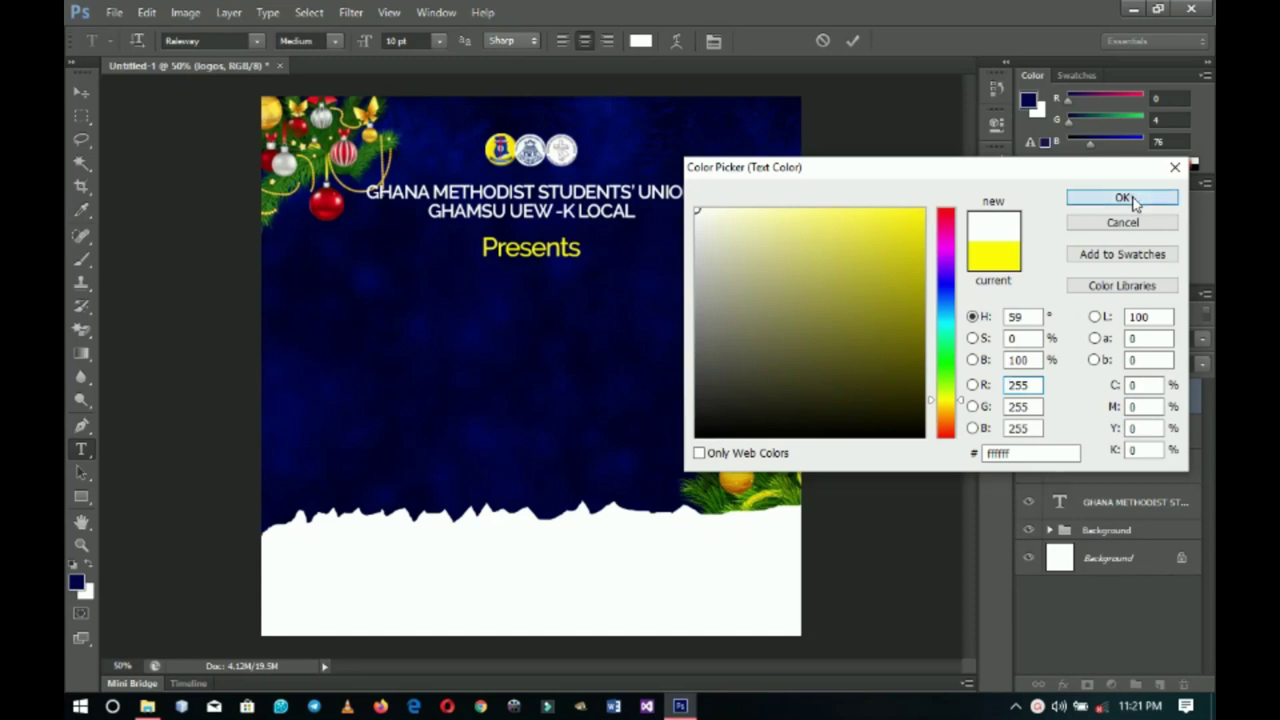
pyautogui.click(1136, 200)
# Set the new text's font to HelveticaInserat and its size to 28 pt.
pyautogui.click(211, 41)
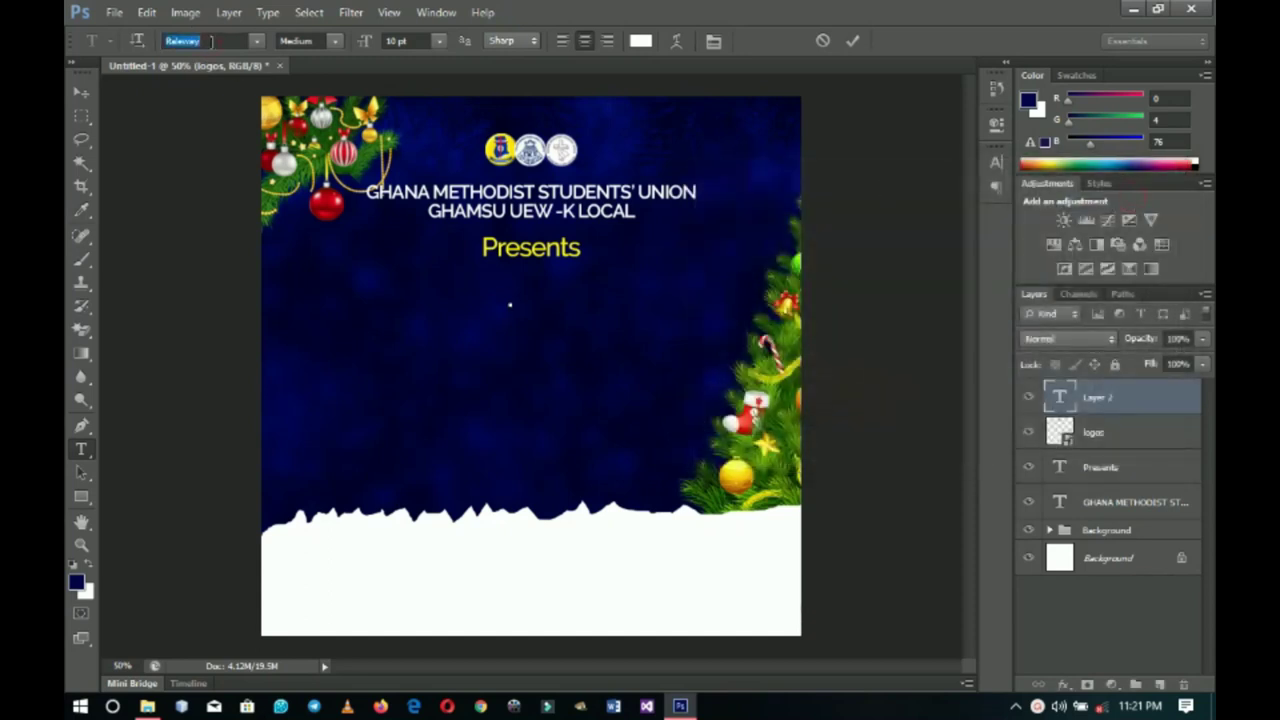
pyautogui.write('HelveticaInserat...')
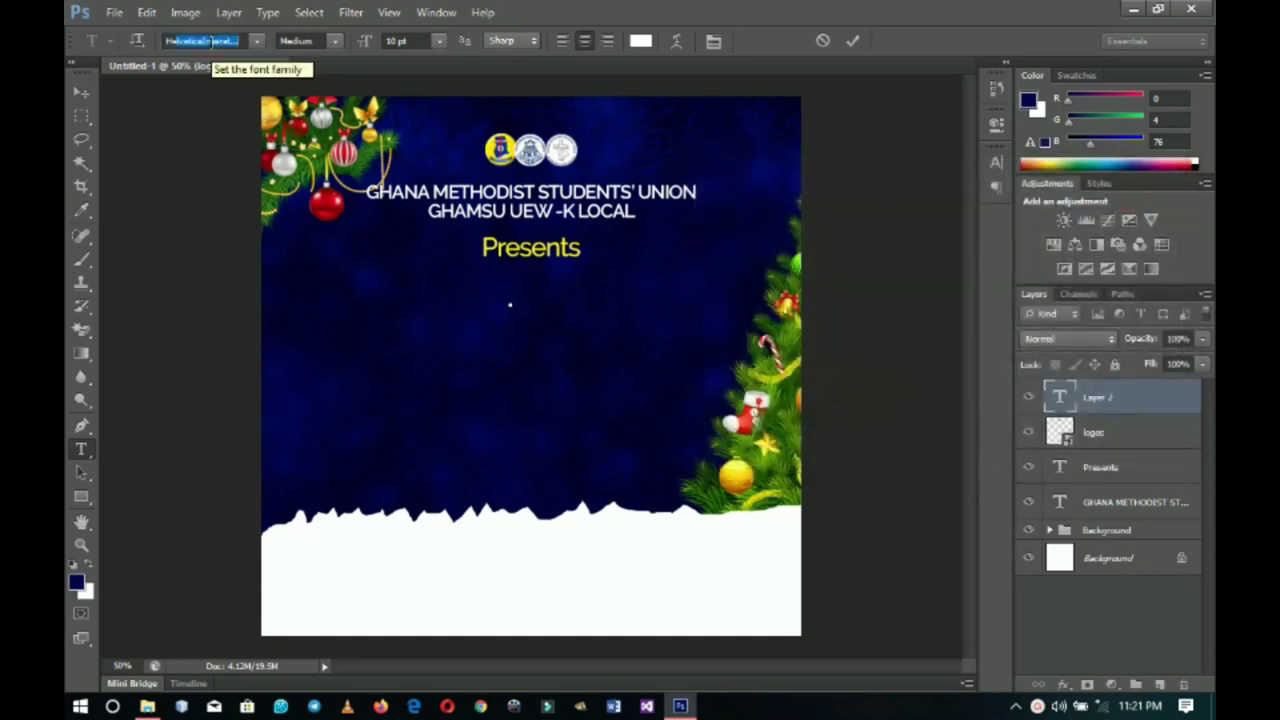
pyautogui.press('Return')
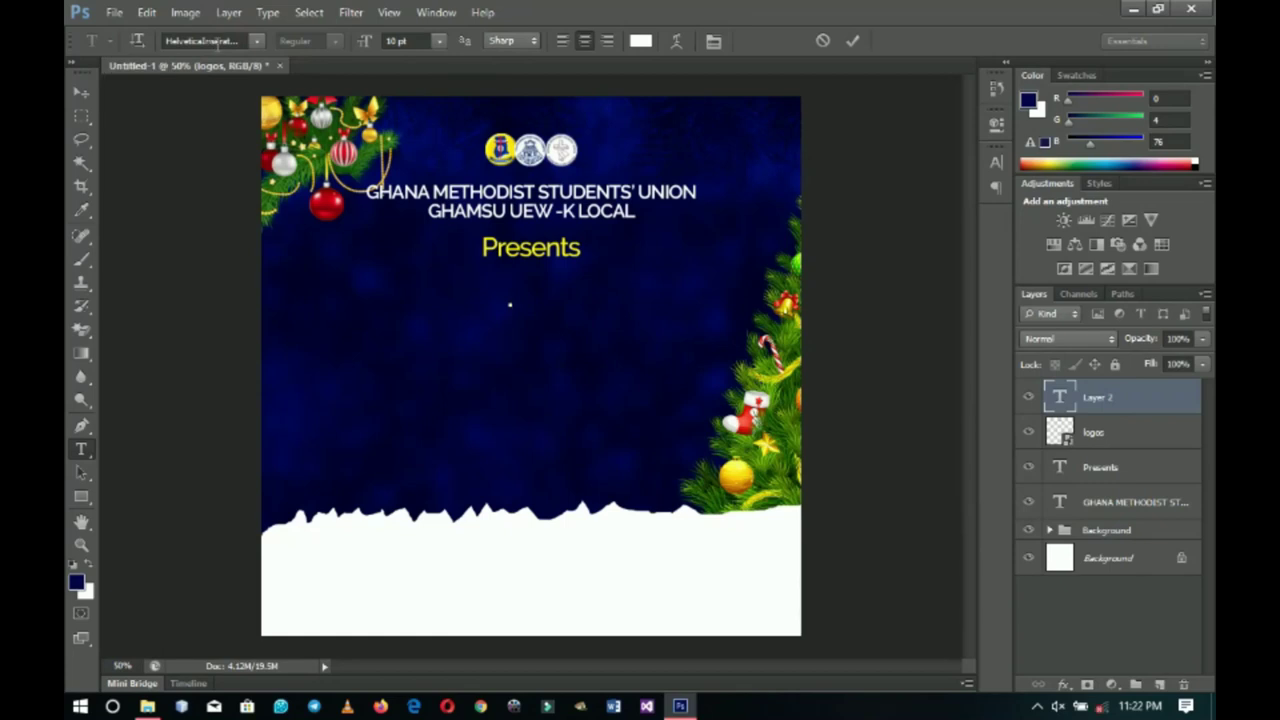
pyautogui.click(419, 41)
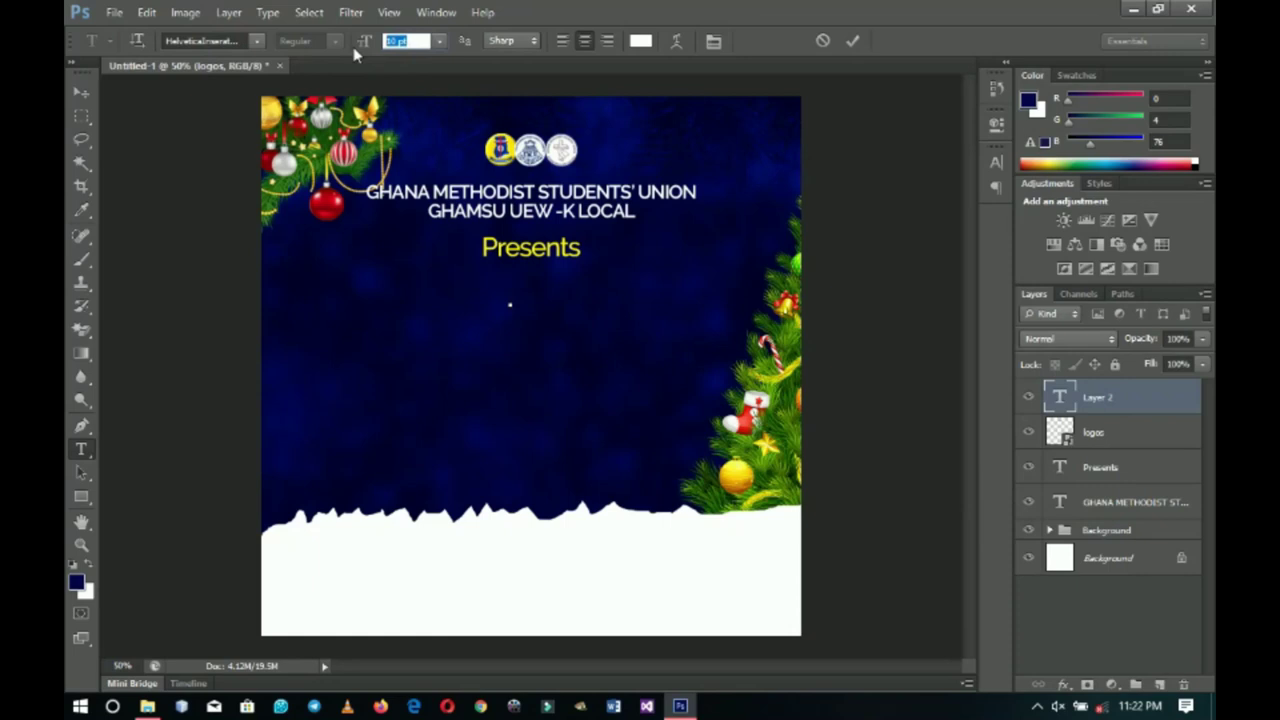
pyautogui.write('28')
pyautogui.press('Return')
# Enter "NINE LESSONS &" as the title text and commit it.
pyautogui.write('N')
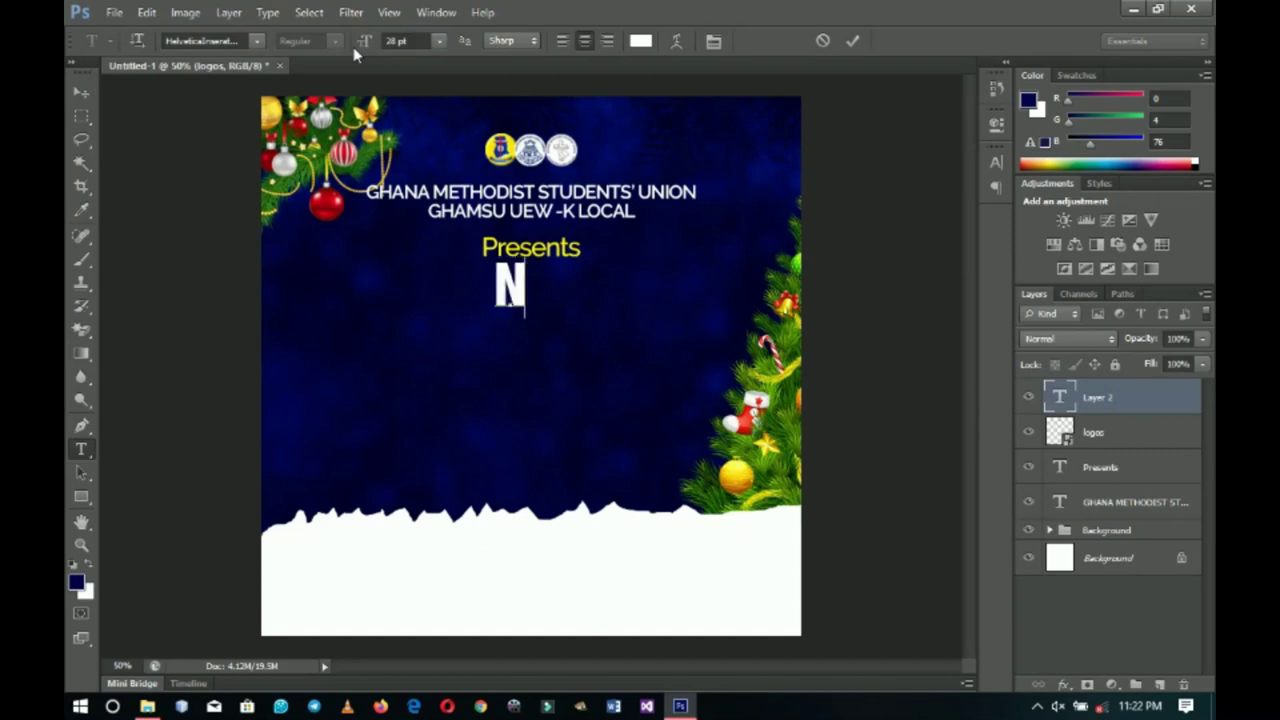
pyautogui.write('INE L')
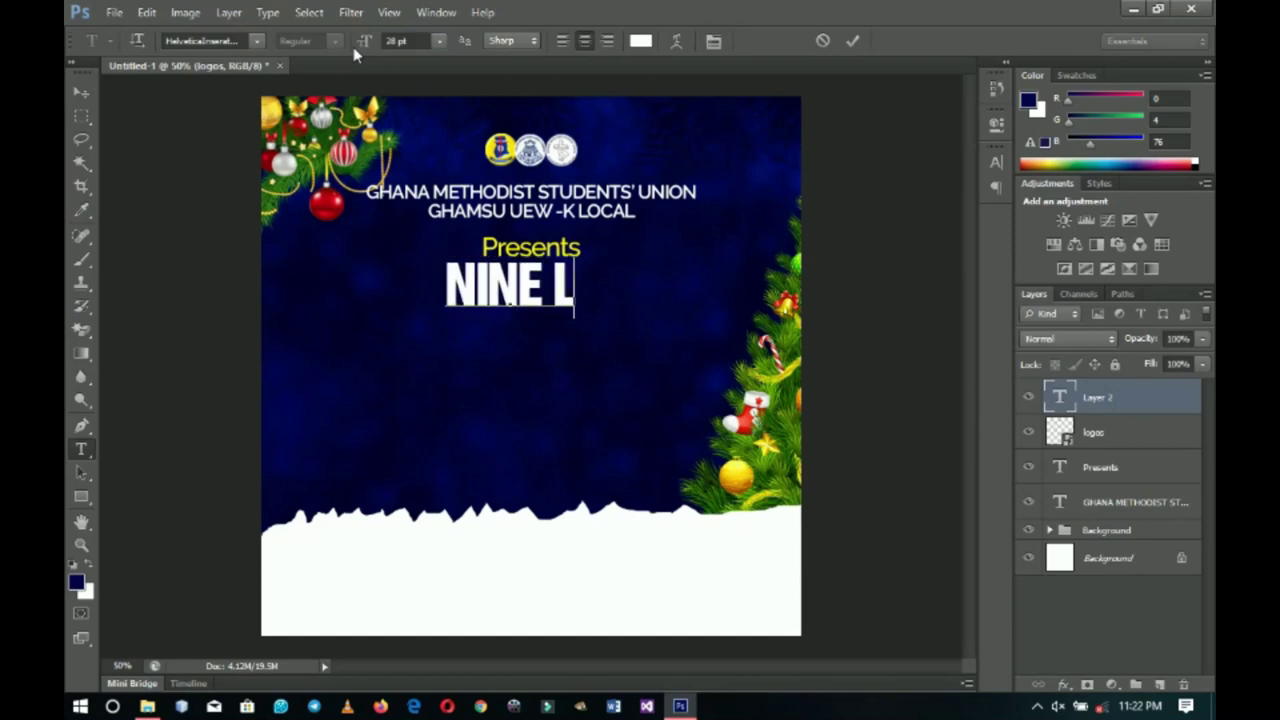
pyautogui.write('ESSONS &')
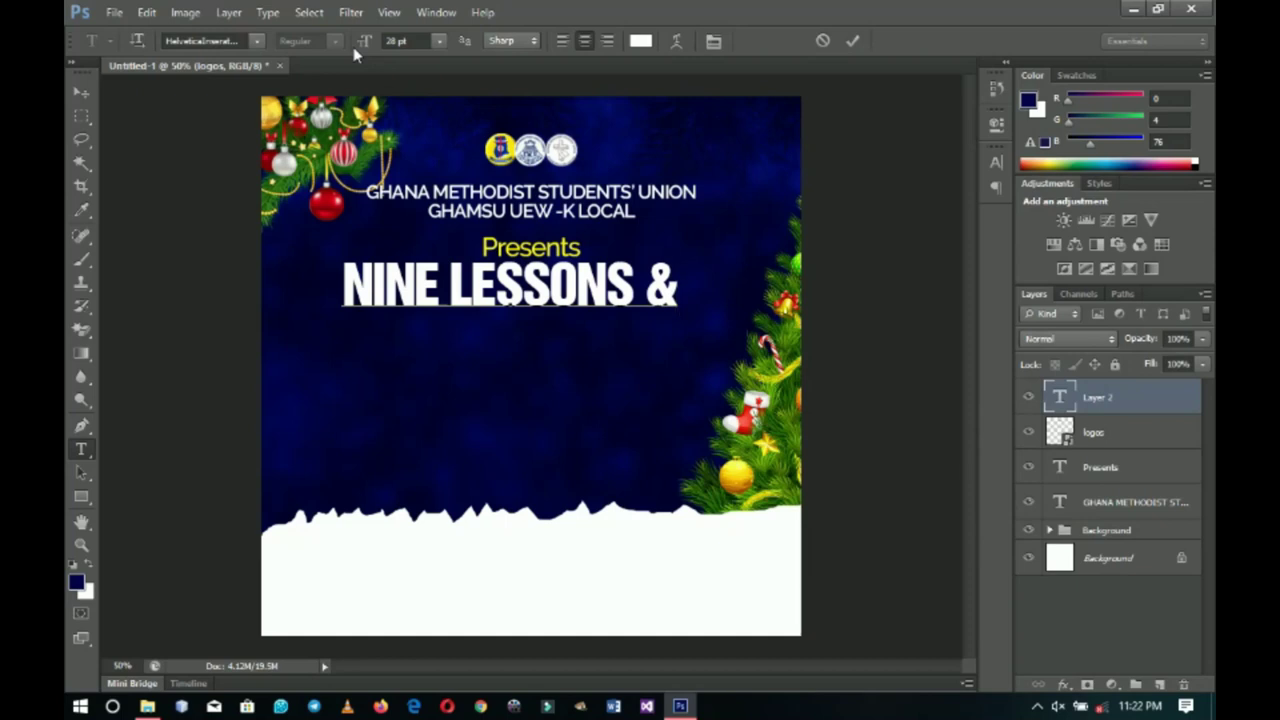
pyautogui.click(82, 93)
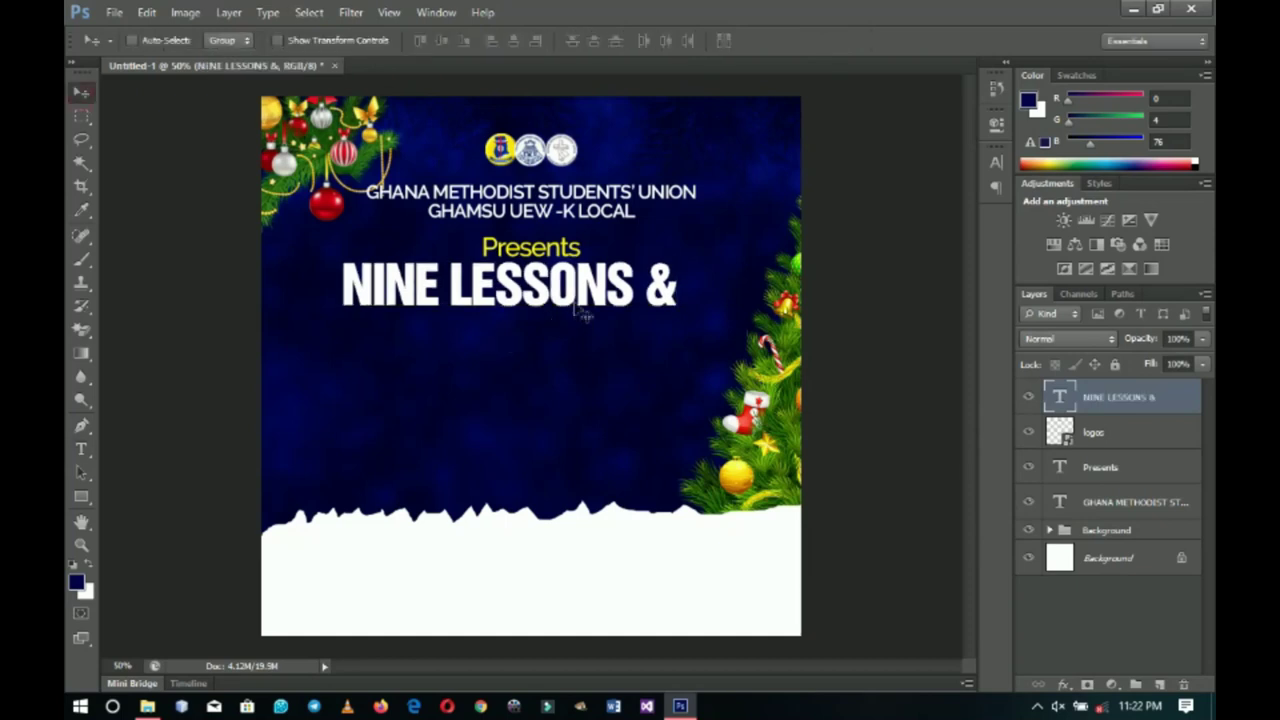
# Position the "NINE LESSONS &" title a little below "Presents", centred horizontally on the canvas.
pyautogui.moveTo(583, 294); pyautogui.dragTo(585, 330)
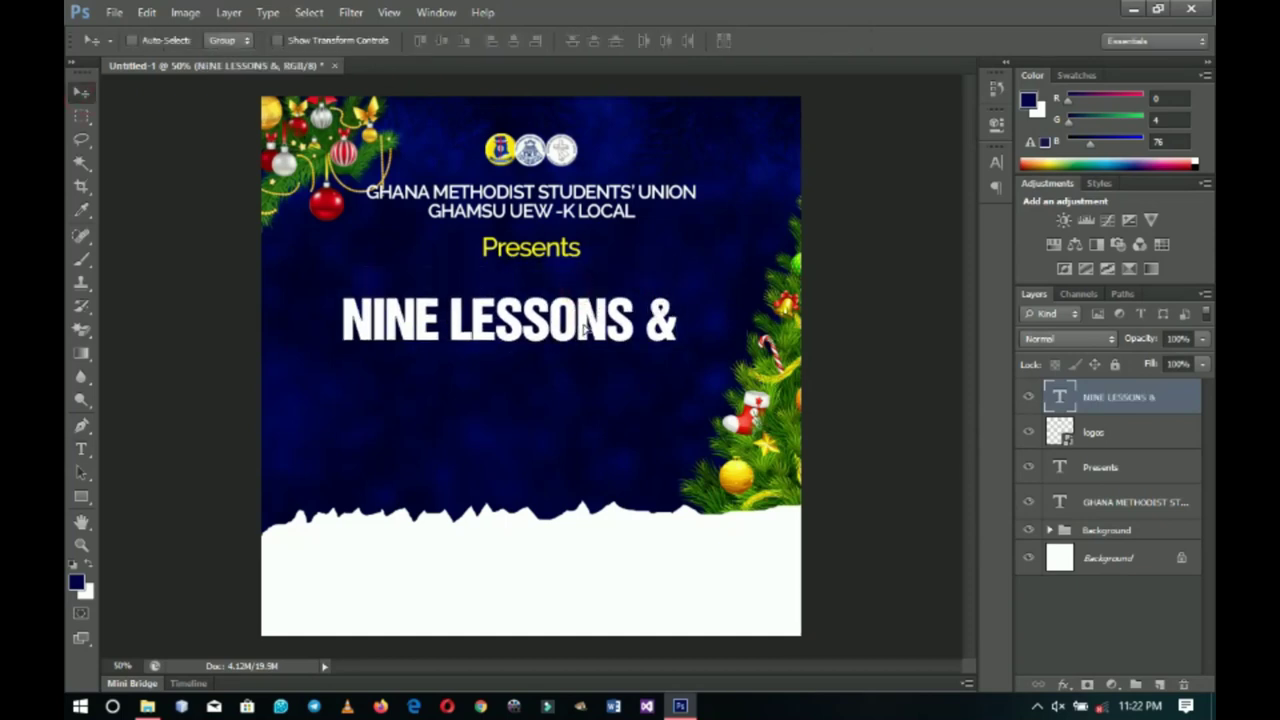
pyautogui.hotkey('ctrl', 'a')
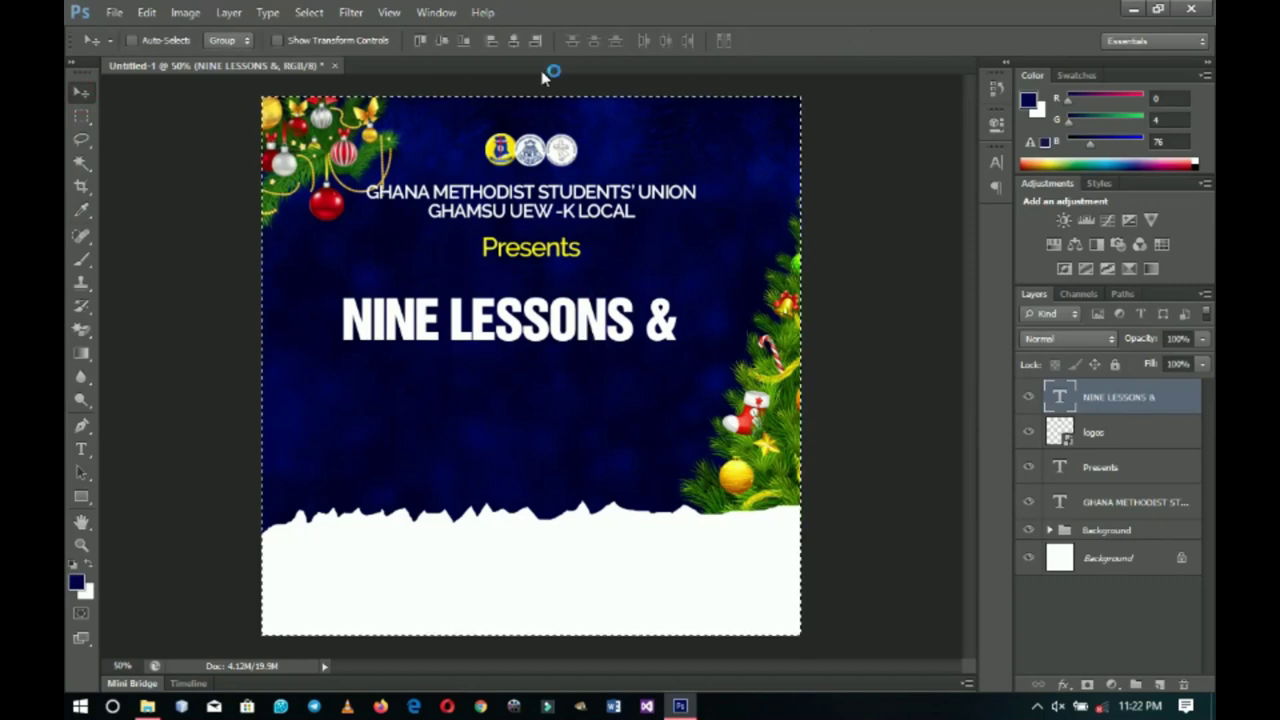
pyautogui.click(513, 42)
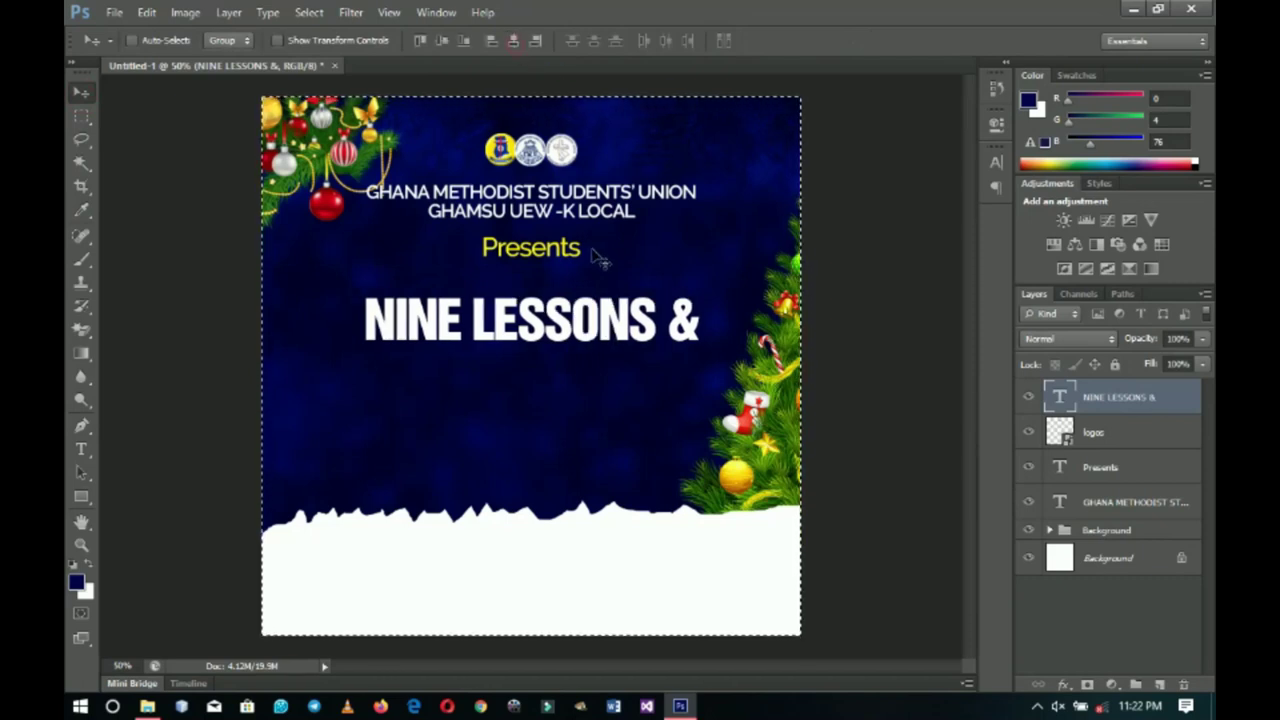
pyautogui.hotkey('ctrl', 'd')
pyautogui.moveTo(606, 357); pyautogui.dragTo(599, 336)
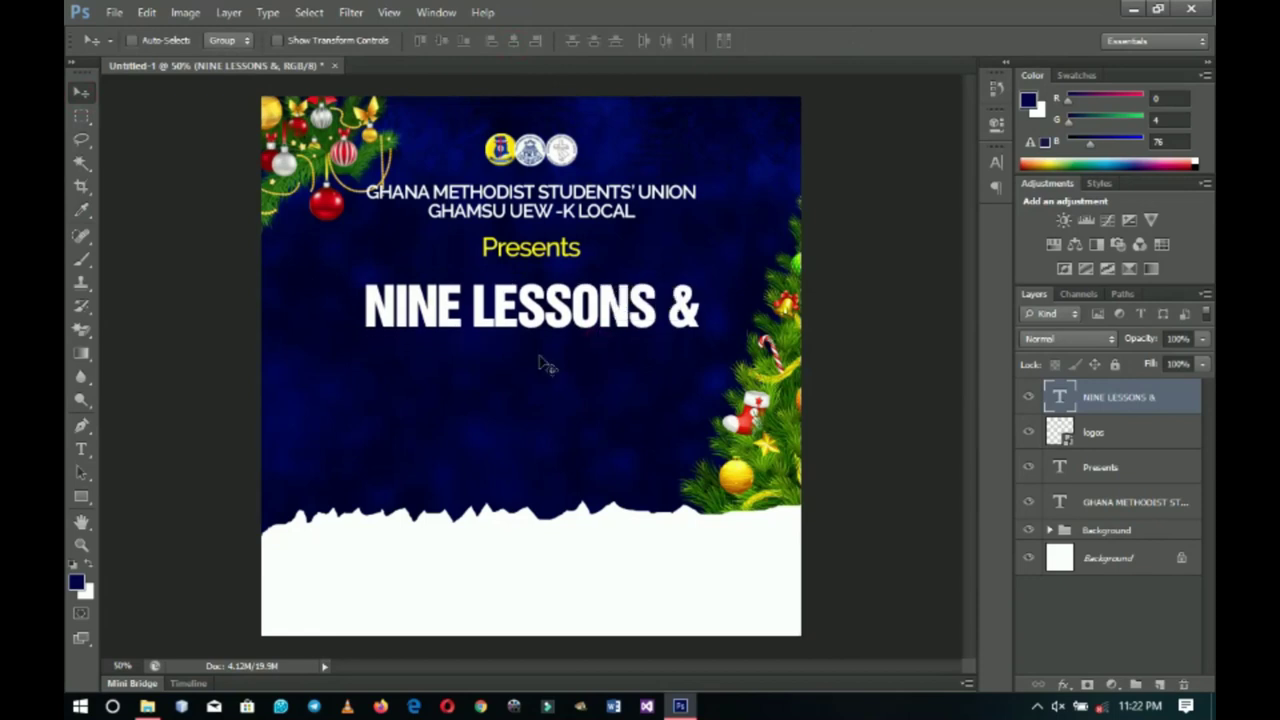
# Apply an Arc Upper text warp to the "NINE LESSONS &" title.
pyautogui.click(82, 451)
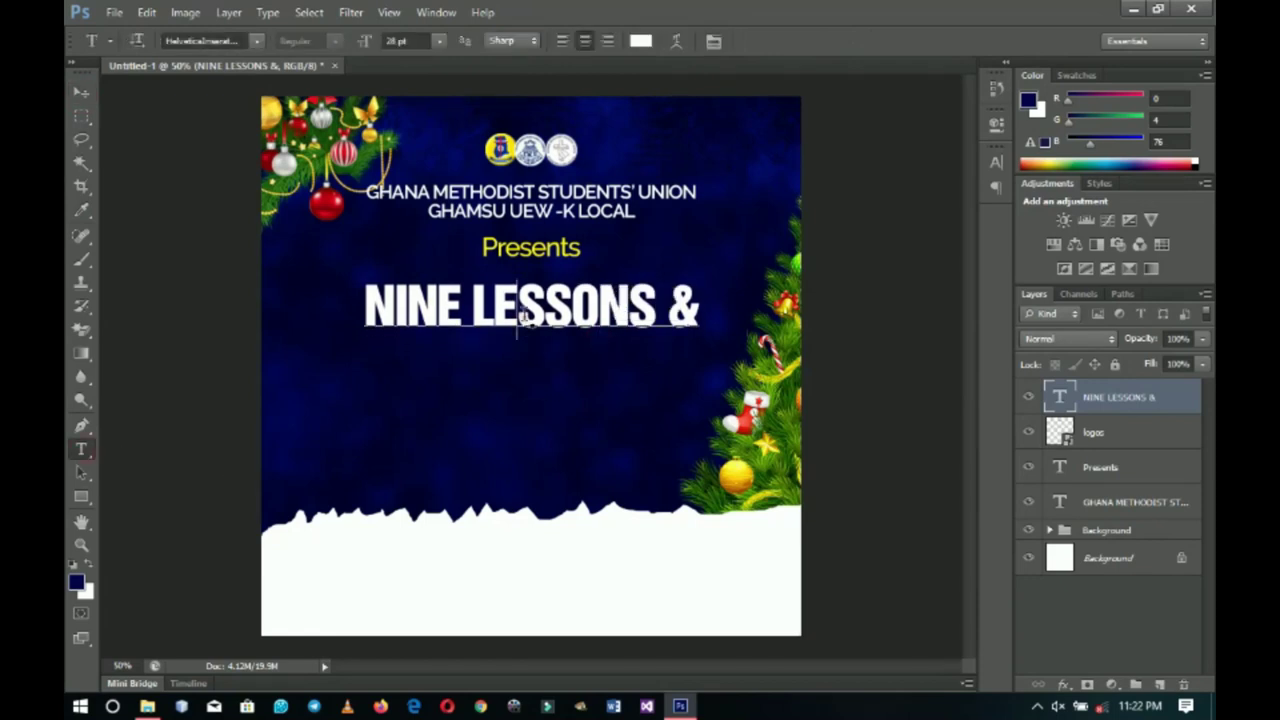
pyautogui.tripleClick(522, 314)
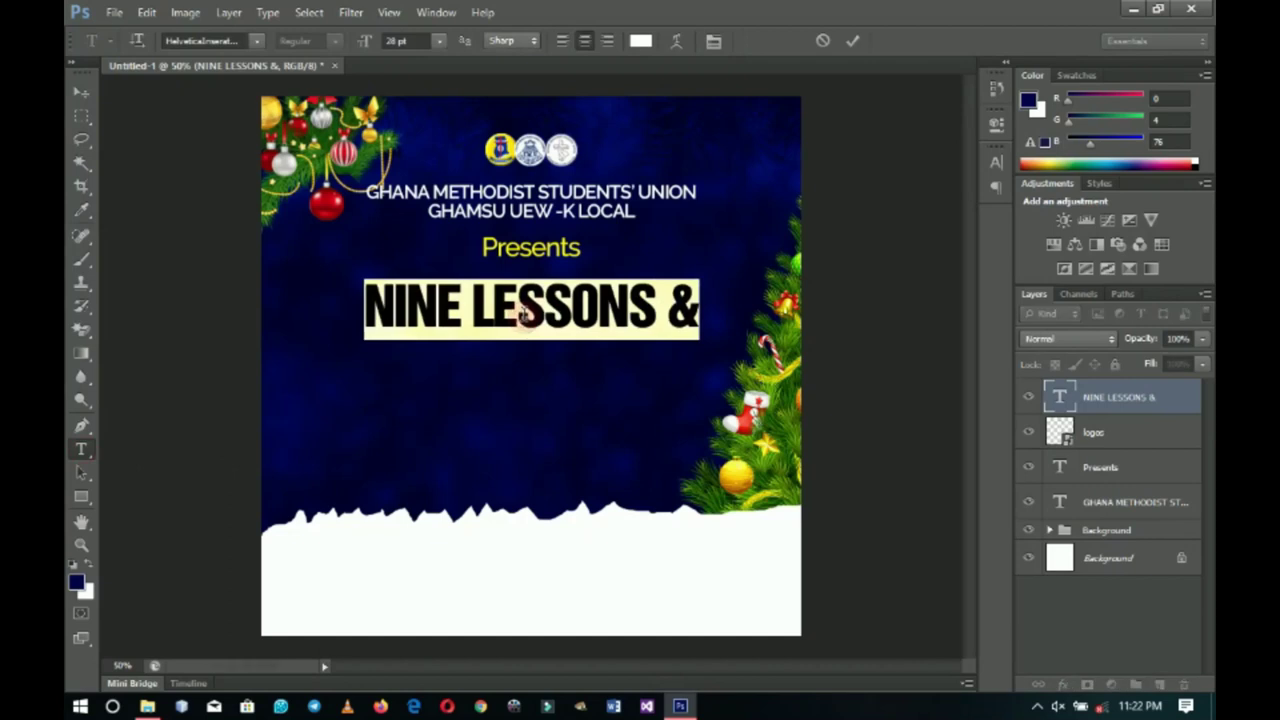
pyautogui.click(675, 39)
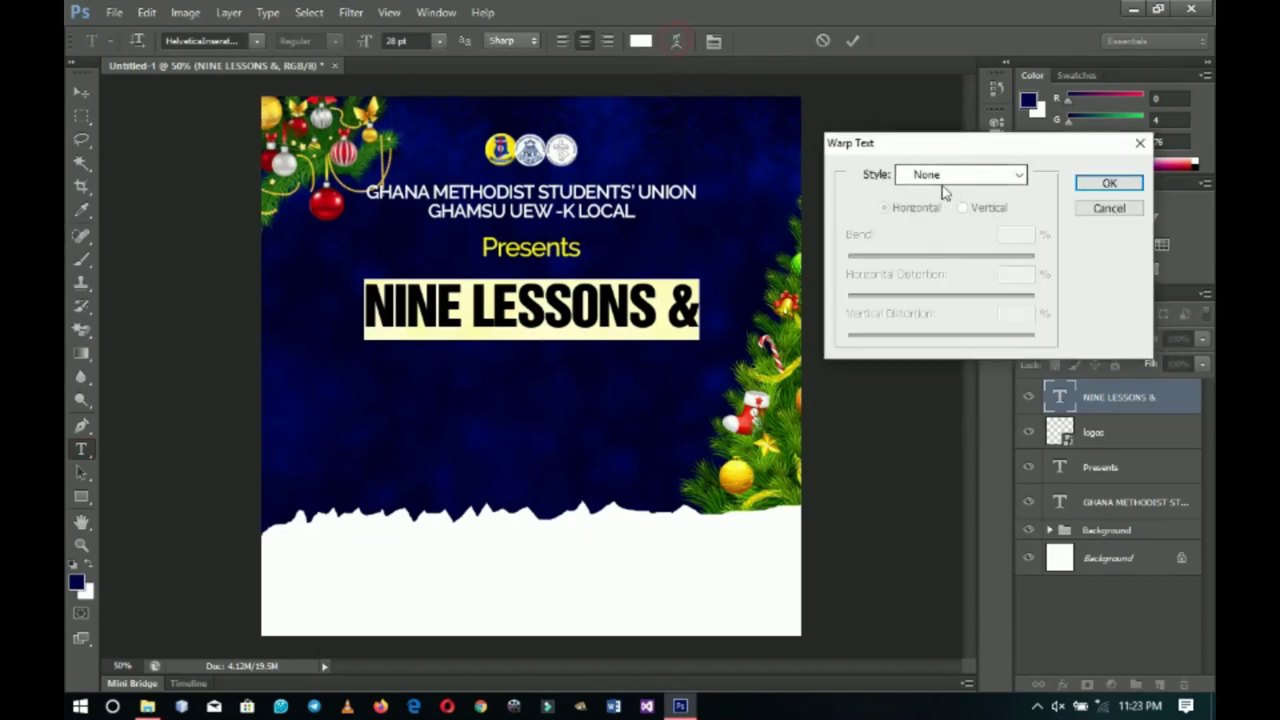
pyautogui.click(955, 178)
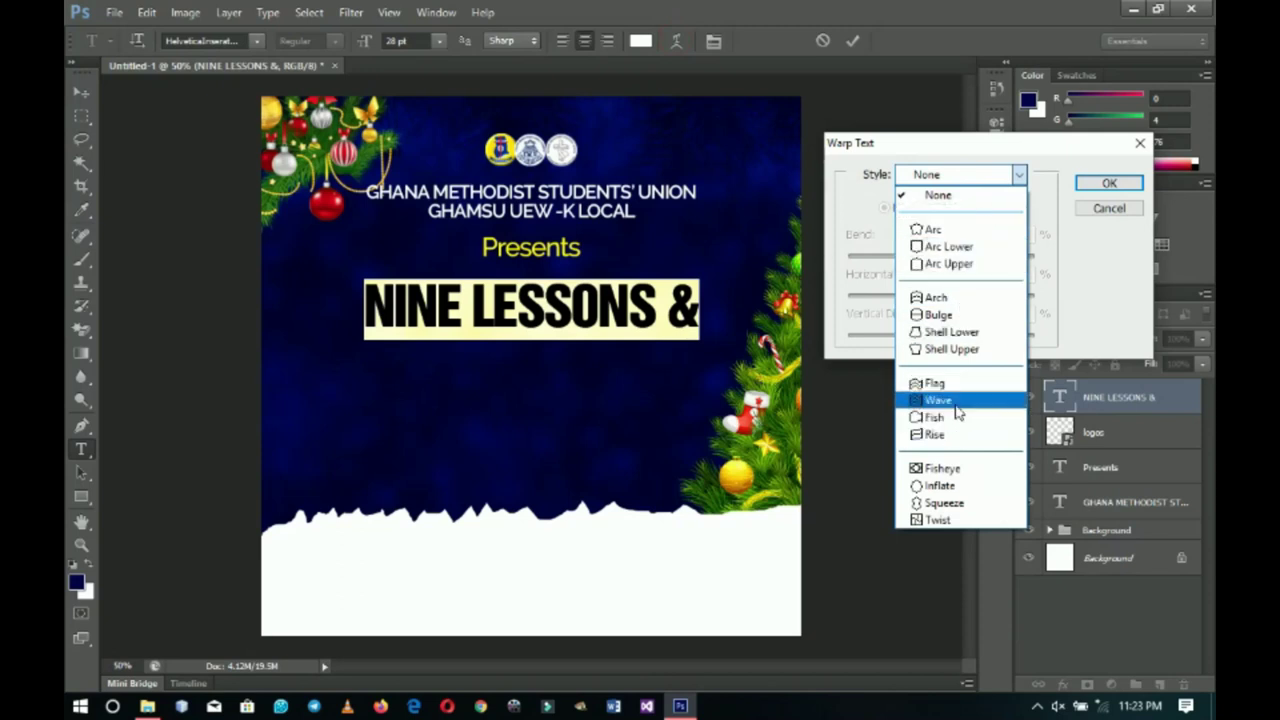
pyautogui.click(952, 265)
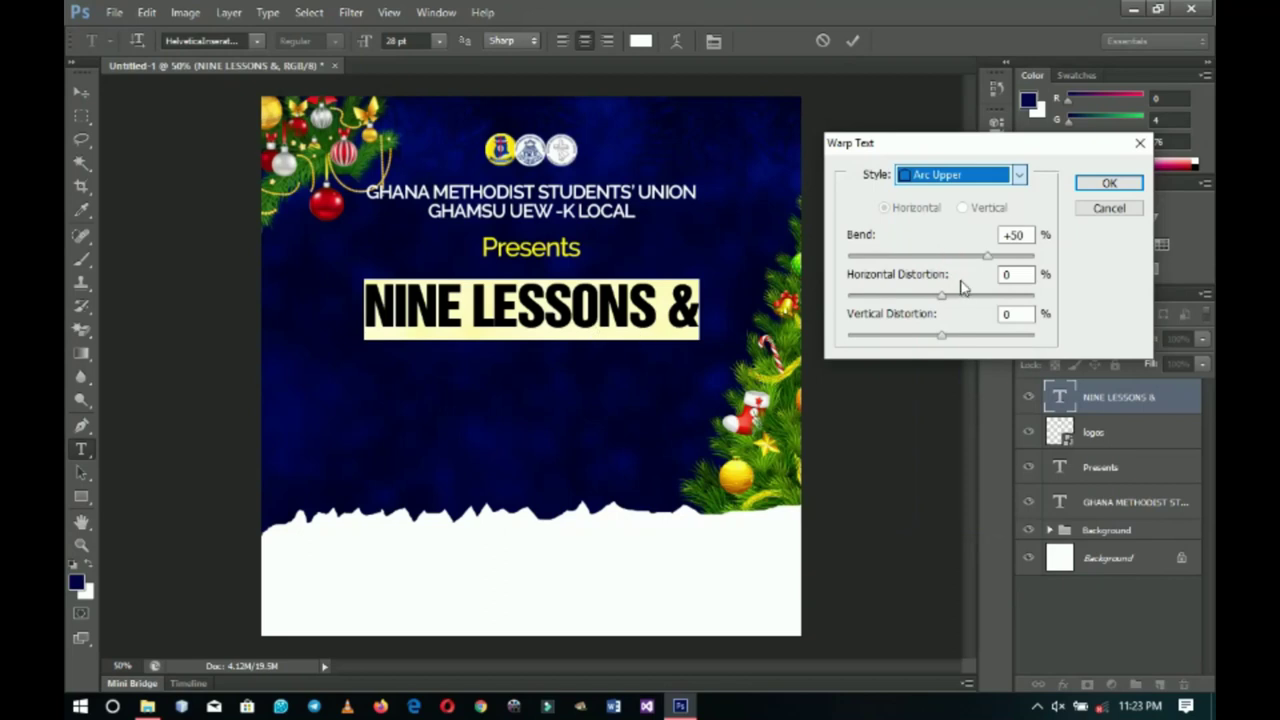
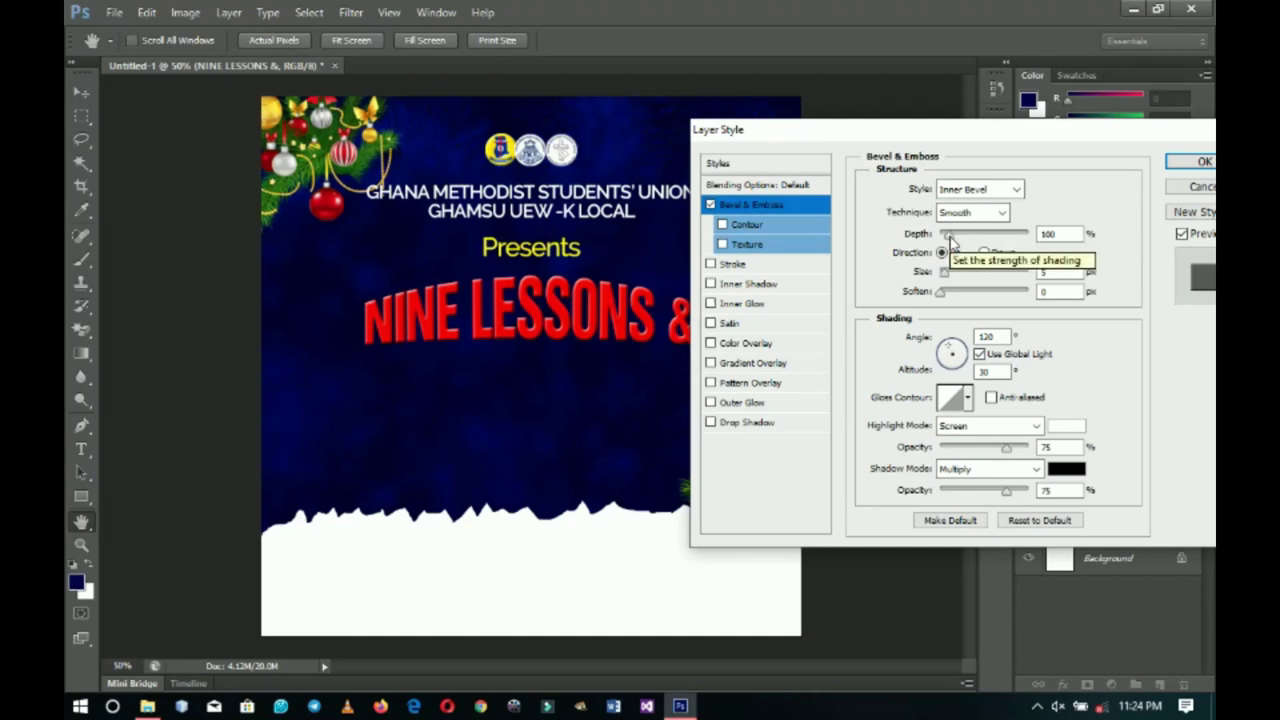
# Set the title's Bevel & Emboss depth to 184% and size to 6 px.
pyautogui.click(1055, 234)
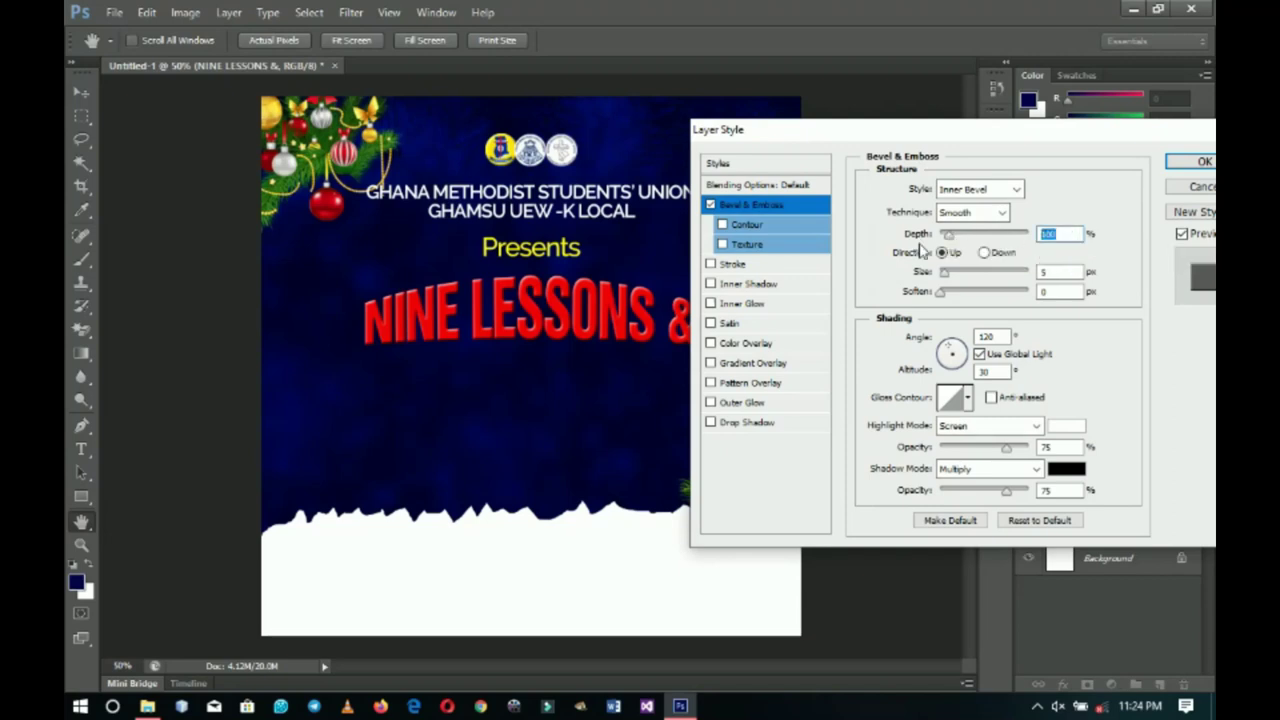
pyautogui.write('184')
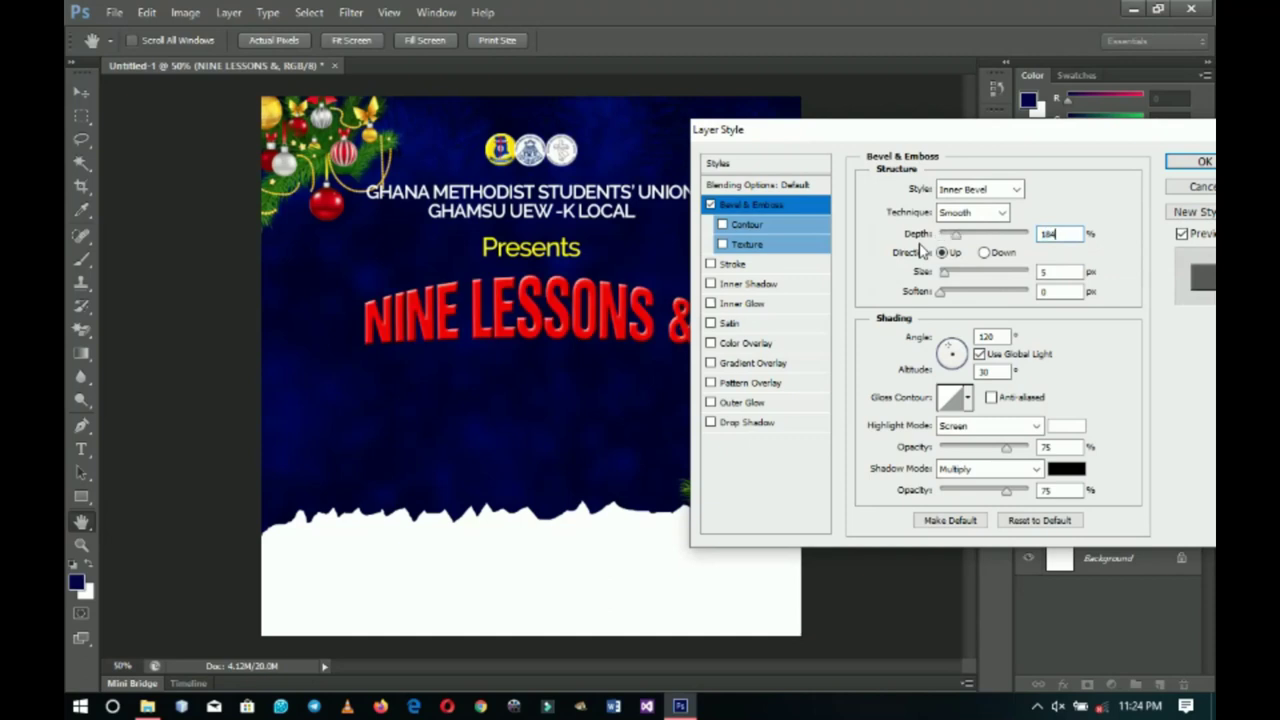
pyautogui.click(1053, 270)
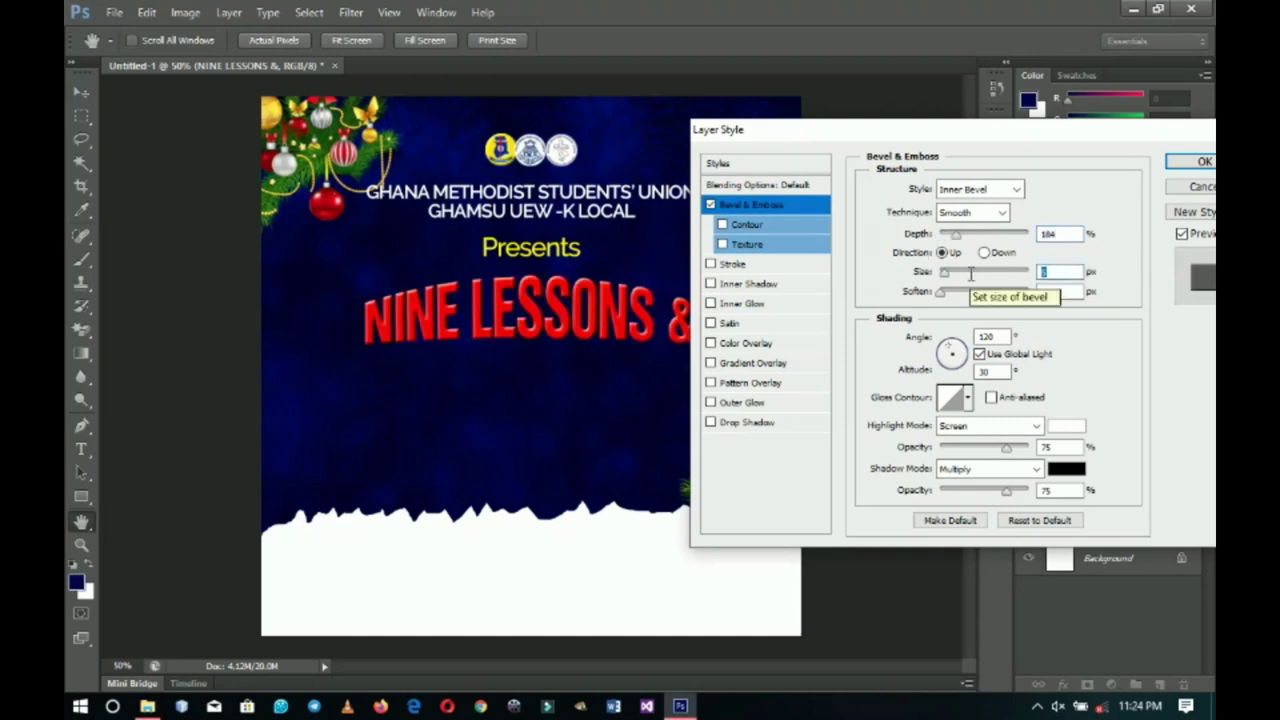
pyautogui.write('6')
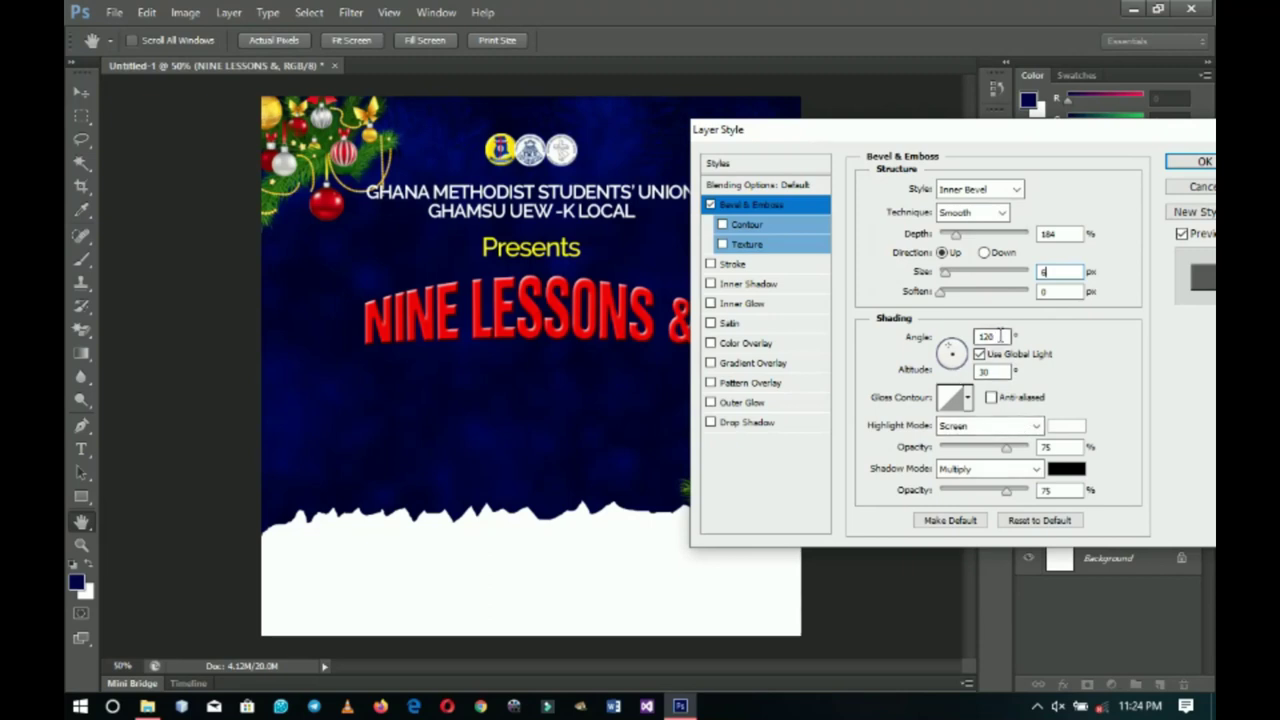
# Choose the gloss contour with two tall narrow peaks for the title's bevel shading.
pyautogui.click(967, 399)
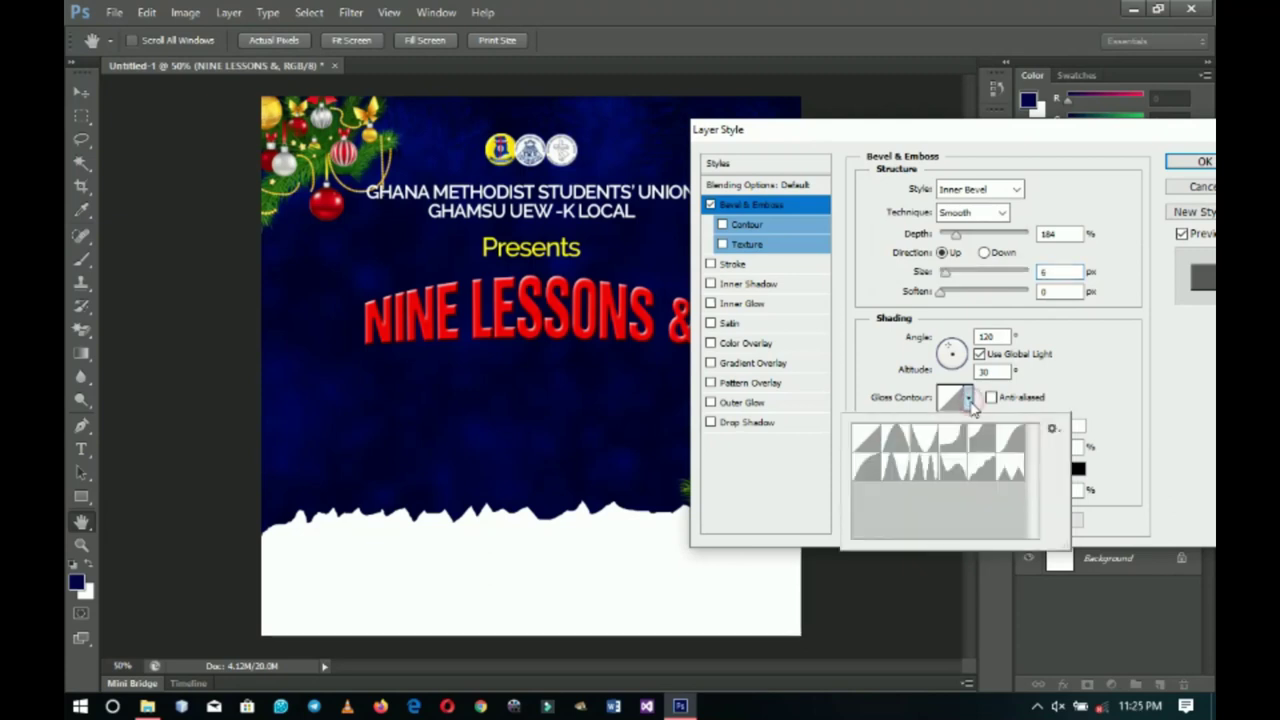
pyautogui.click(921, 468)
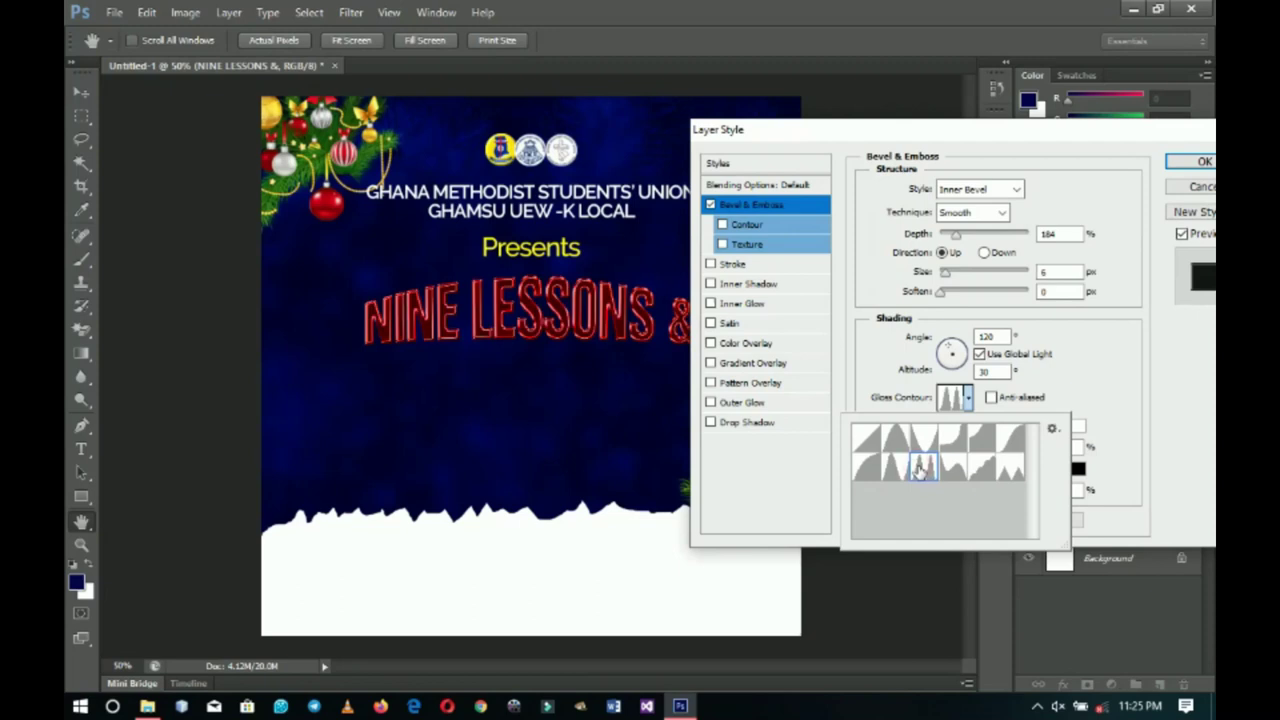
pyautogui.doubleClick(921, 468)
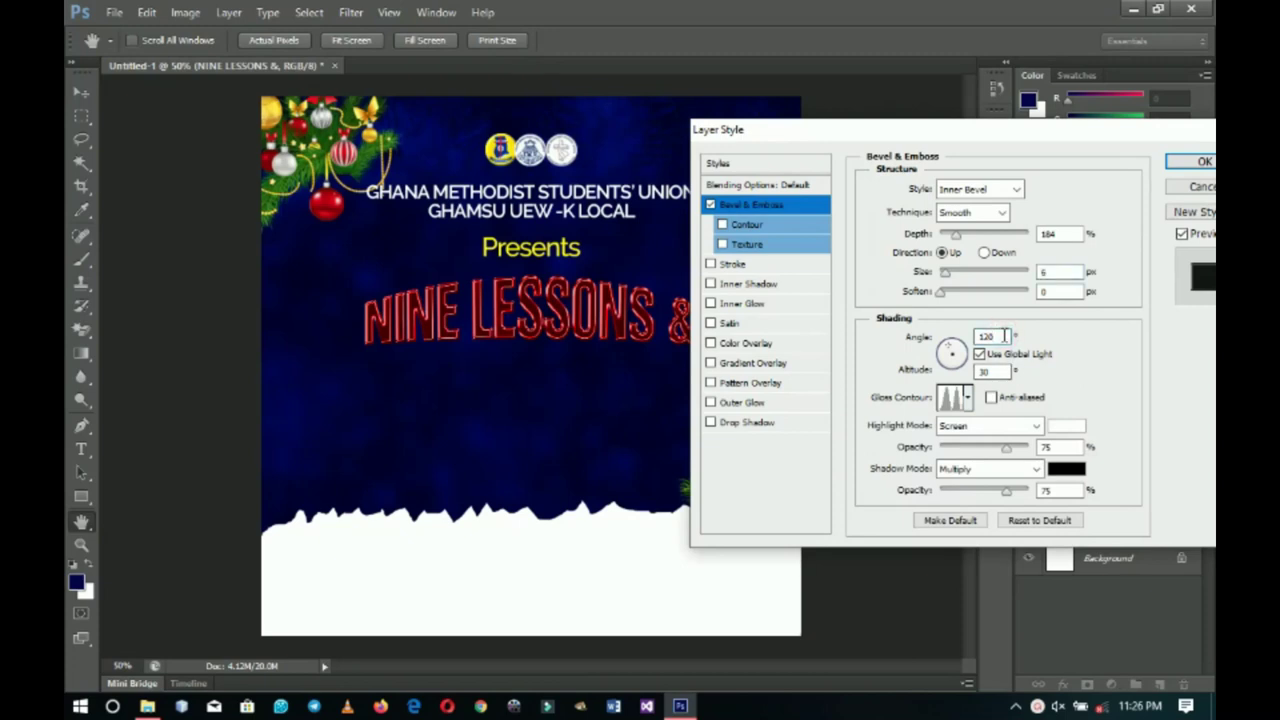
# Adjust the light direction of the title's bevel shading, bringing the altitude to 58°.
pyautogui.doubleClick(1004, 336)
pyautogui.write('-122')
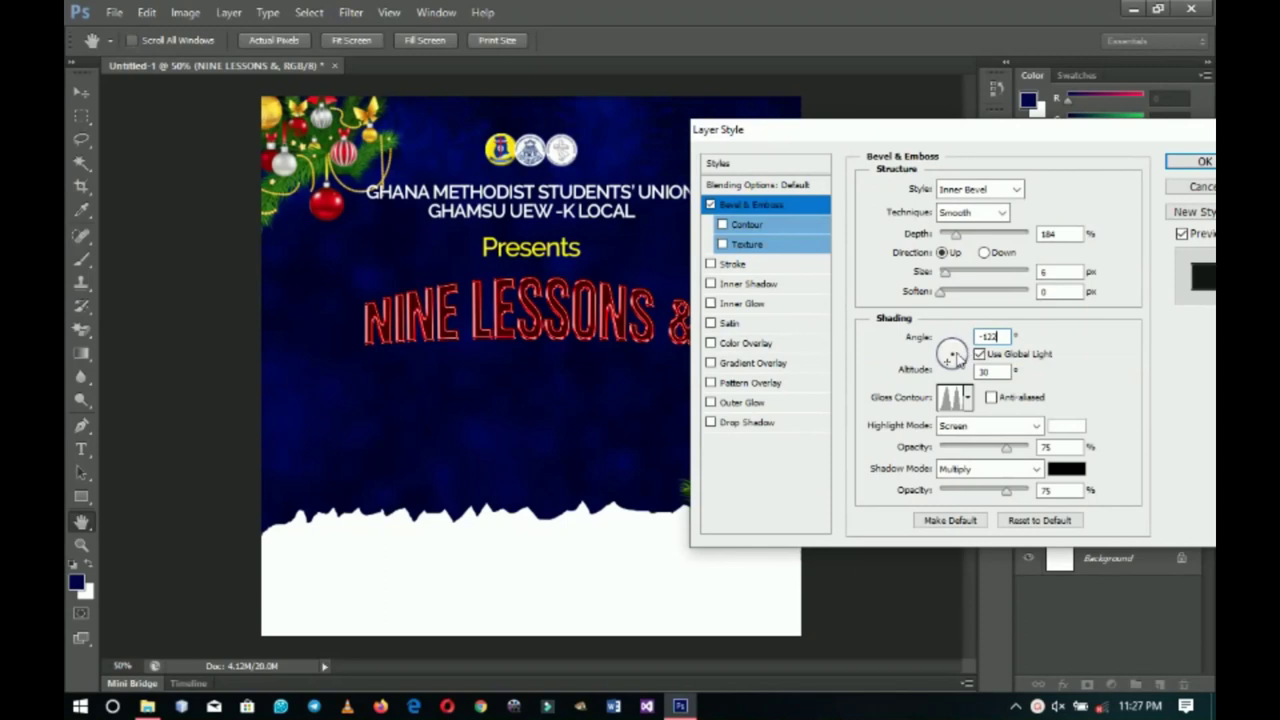
pyautogui.click(959, 365)
pyautogui.moveTo(959, 365)
pyautogui.mouseDown()
pyautogui.moveTo(942, 364)
pyautogui.moveTo(953, 356)
pyautogui.mouseUp()
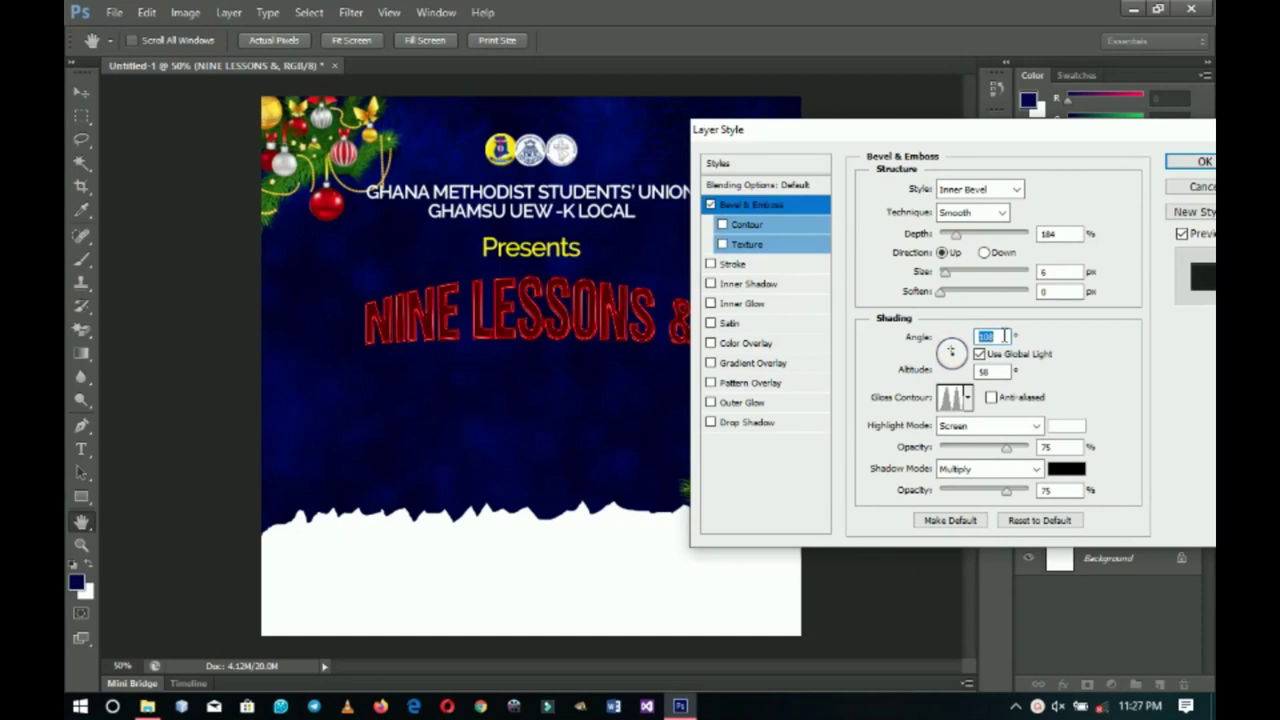
# Set the bevel's shading angle to -112° and lower its highlight opacity to about 45%.
pyautogui.write('-11')
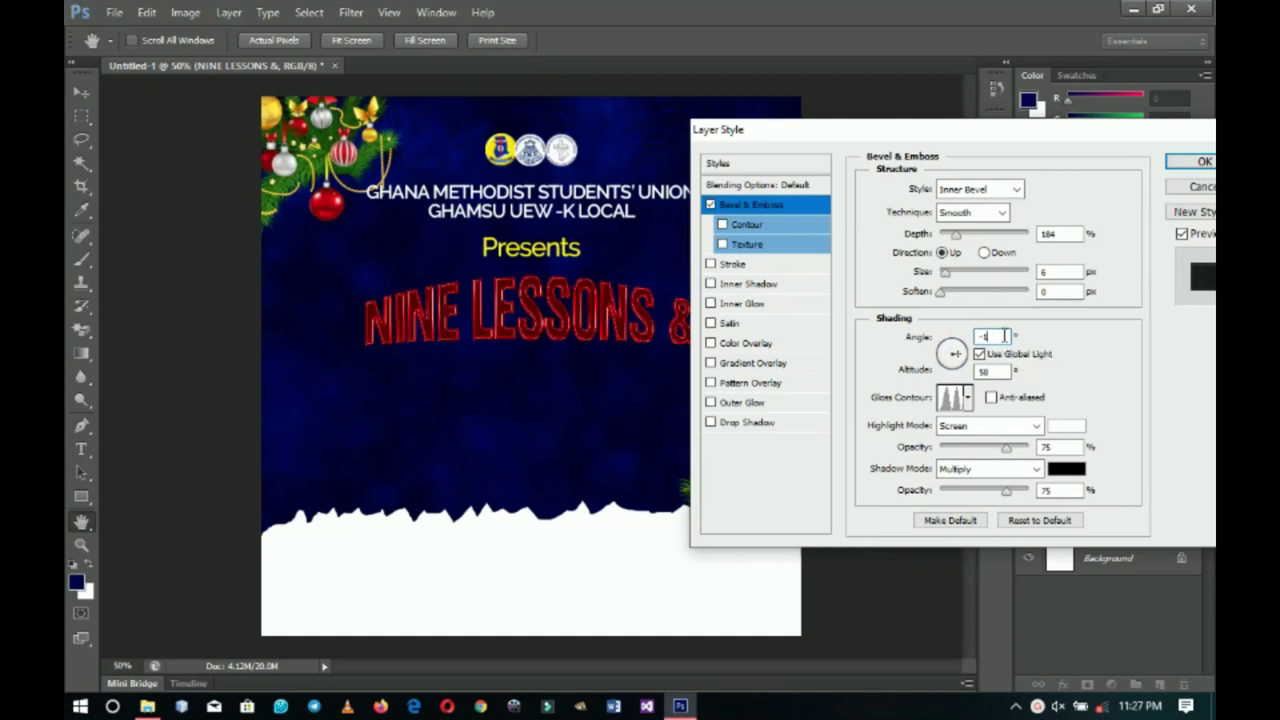
pyautogui.write('2')
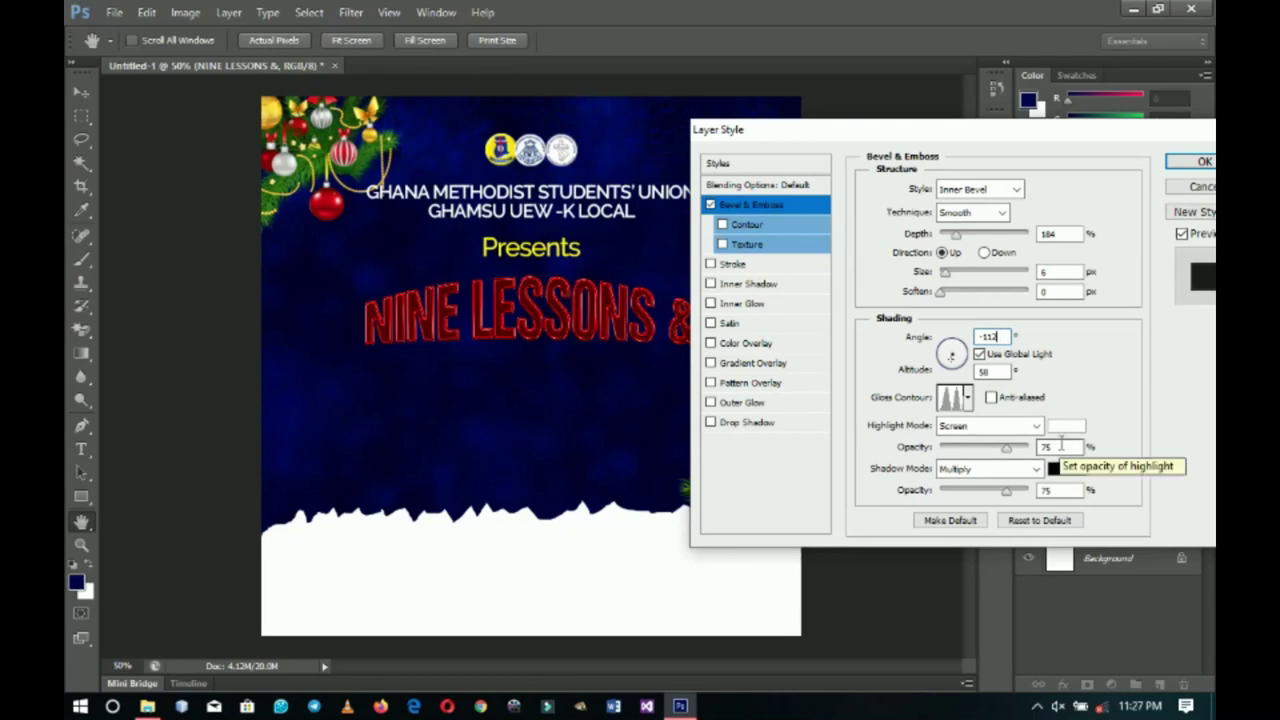
pyautogui.moveTo(1008, 449); pyautogui.dragTo(980, 452)
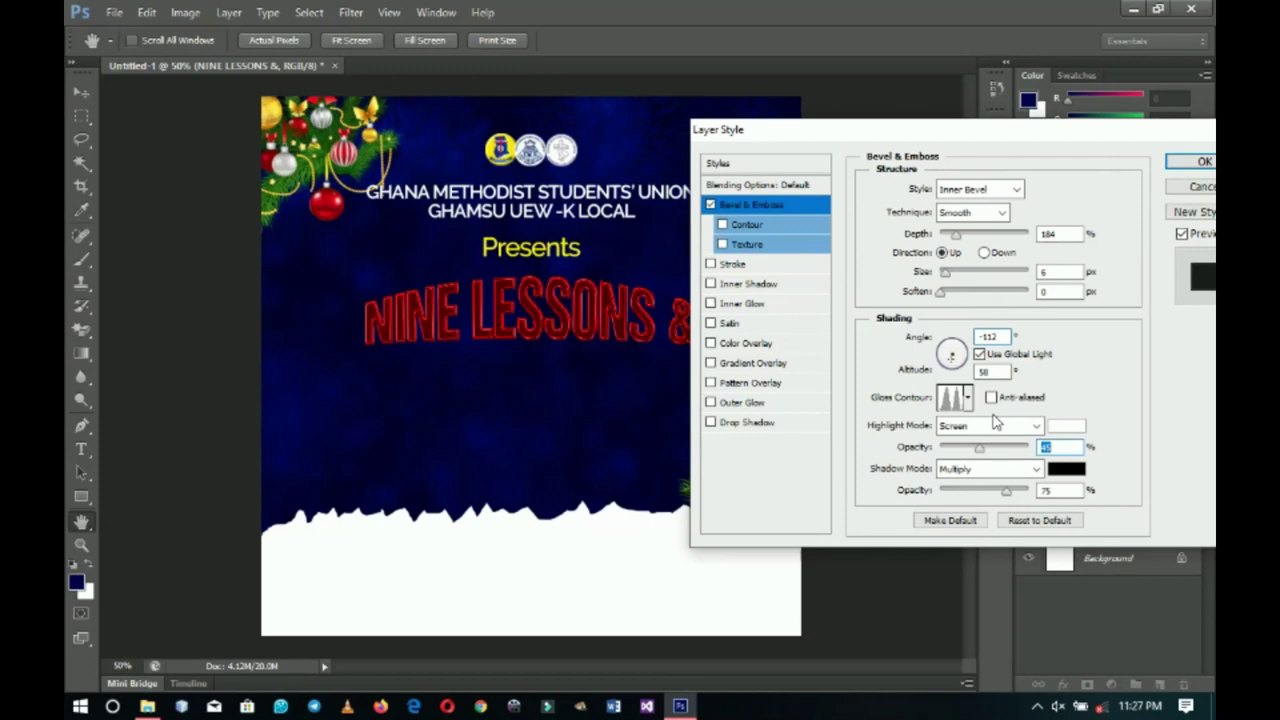
# Add a white (ffffff) stroke, 7 px wide, around the "NINE LESSONS &" title.
pyautogui.click(731, 268)
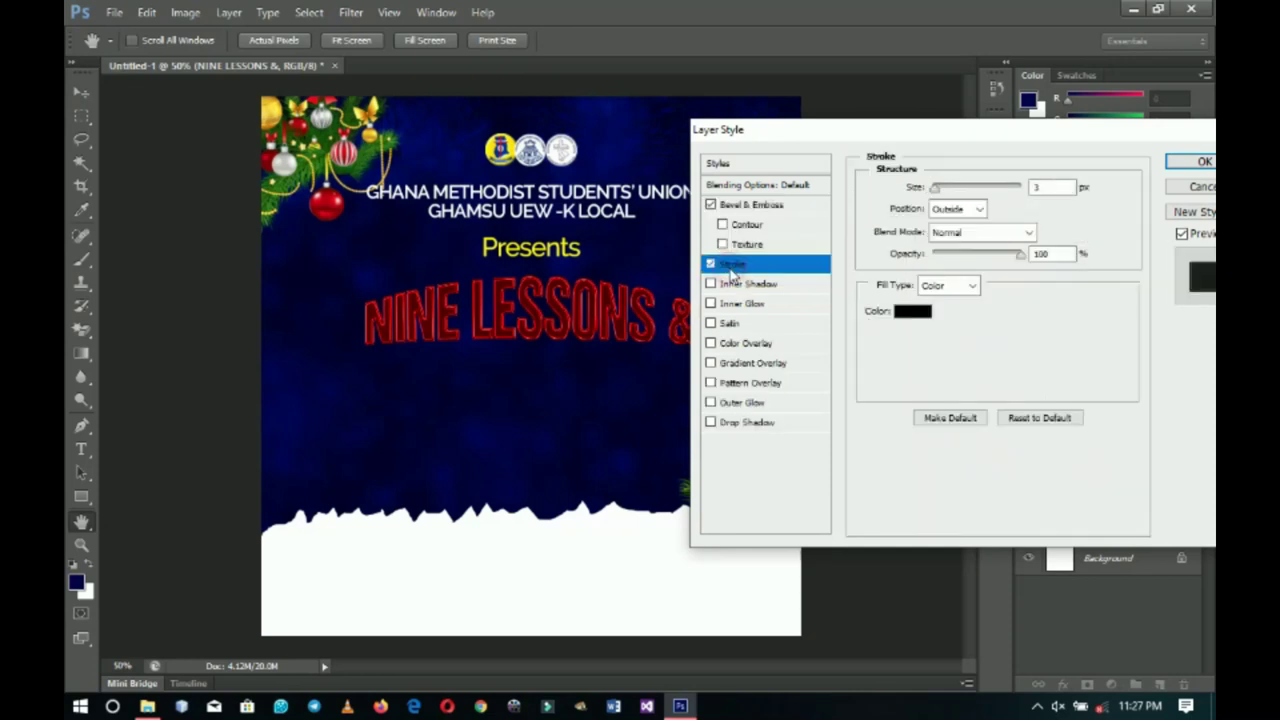
pyautogui.click(907, 318)
pyautogui.moveTo(724, 266); pyautogui.dragTo(676, 156)
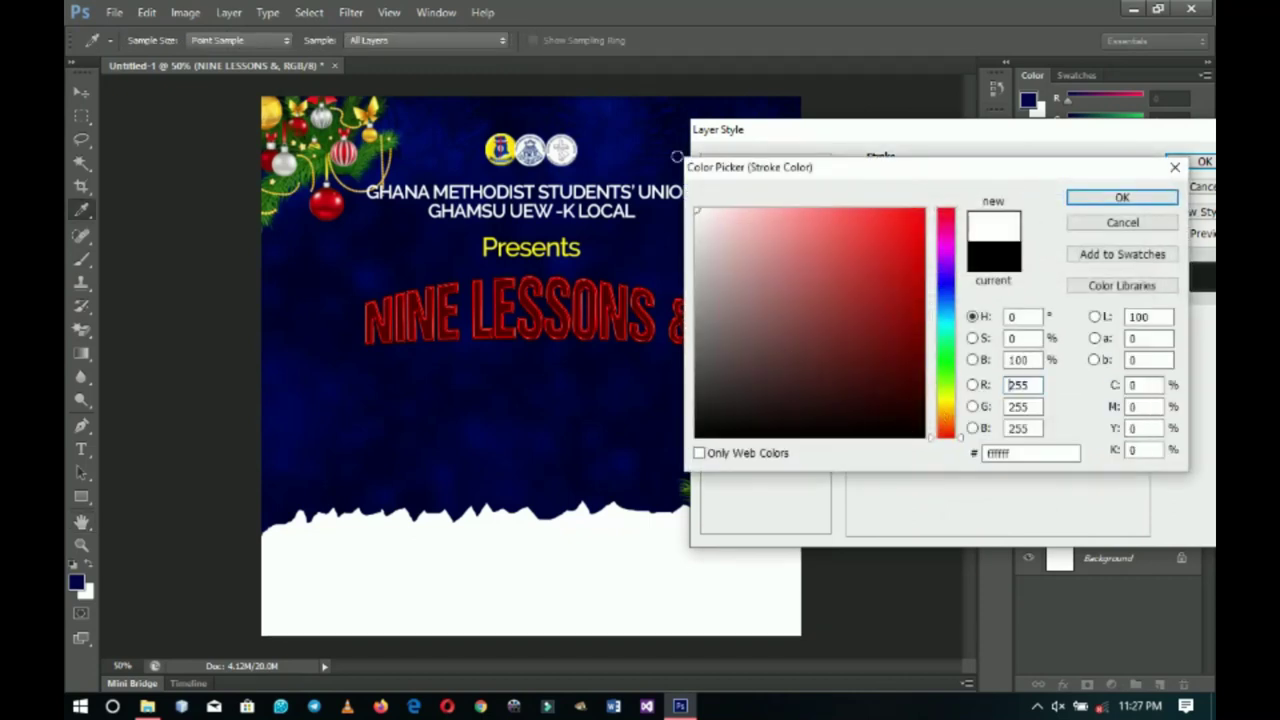
pyautogui.click(1118, 198)
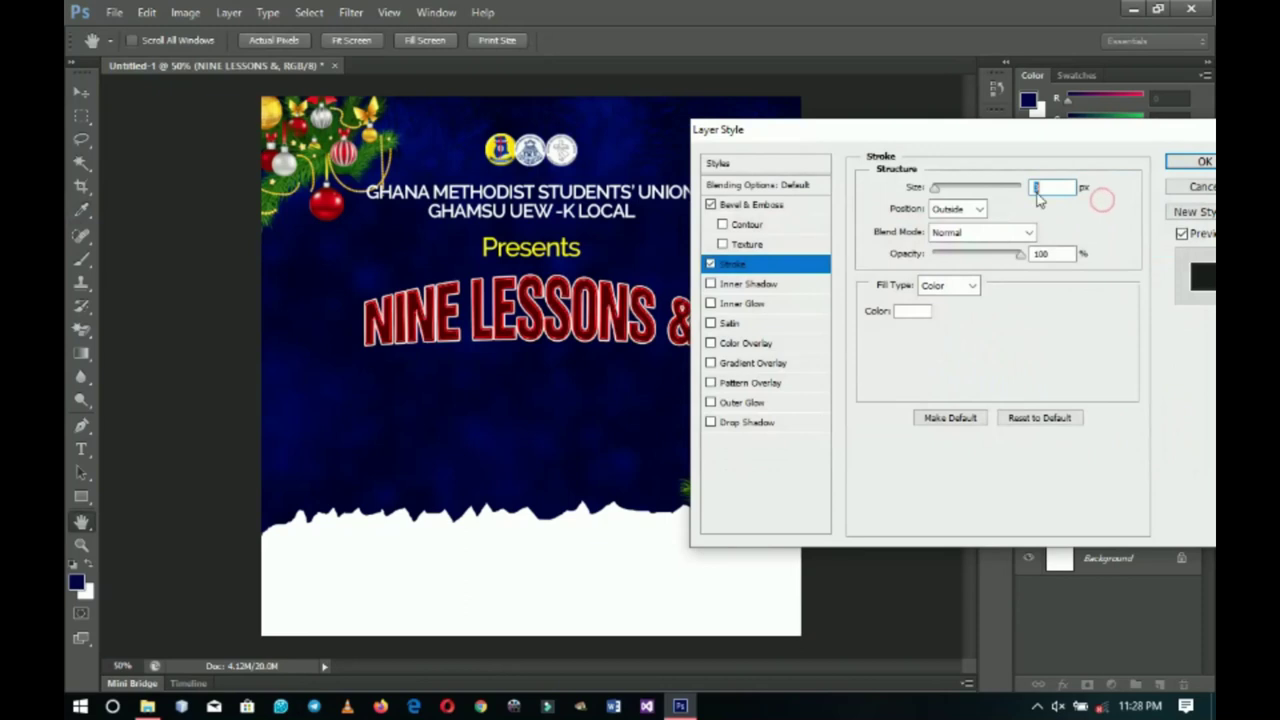
pyautogui.write('7')
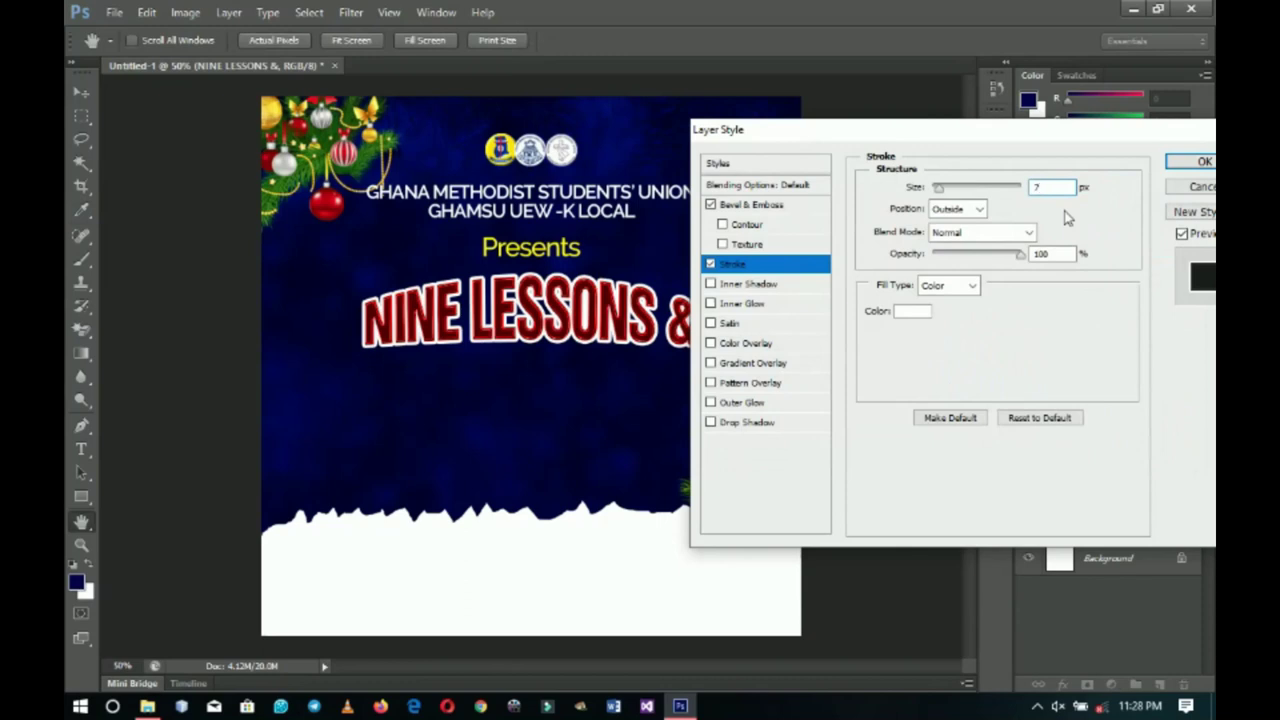
# Add an outer glow to the title in red (fe0000) with the Normal blend mode.
pyautogui.click(747, 403)
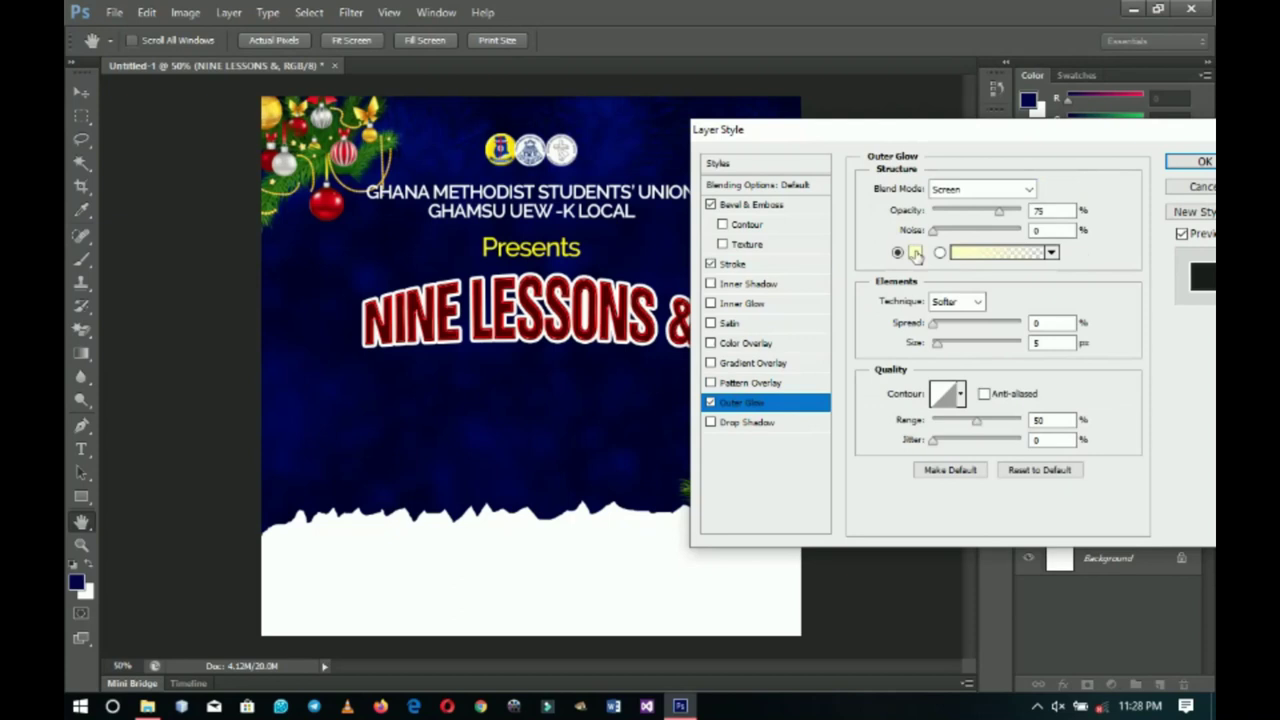
pyautogui.click(916, 252)
pyautogui.moveTo(945, 262)
pyautogui.mouseDown()
pyautogui.moveTo(950, 200)
pyautogui.moveTo(924, 211)
pyautogui.mouseUp()
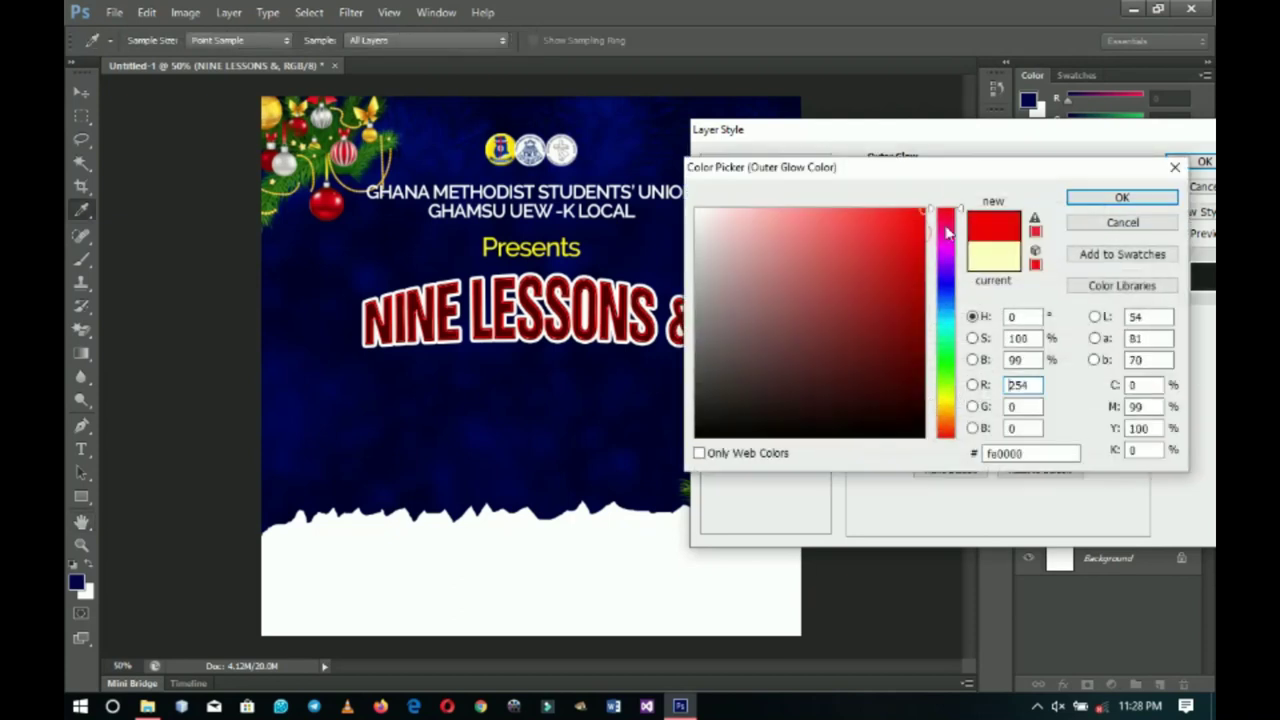
pyautogui.click(1095, 201)
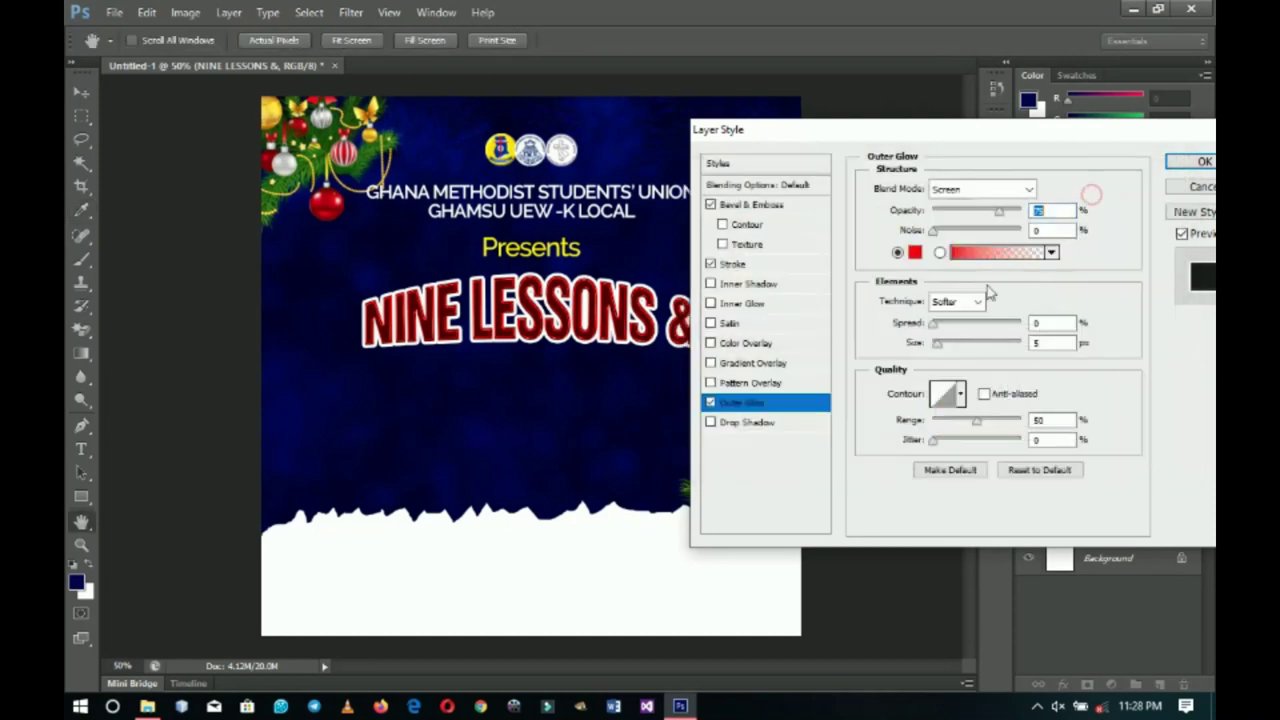
pyautogui.click(957, 190)
pyautogui.click(955, 195)
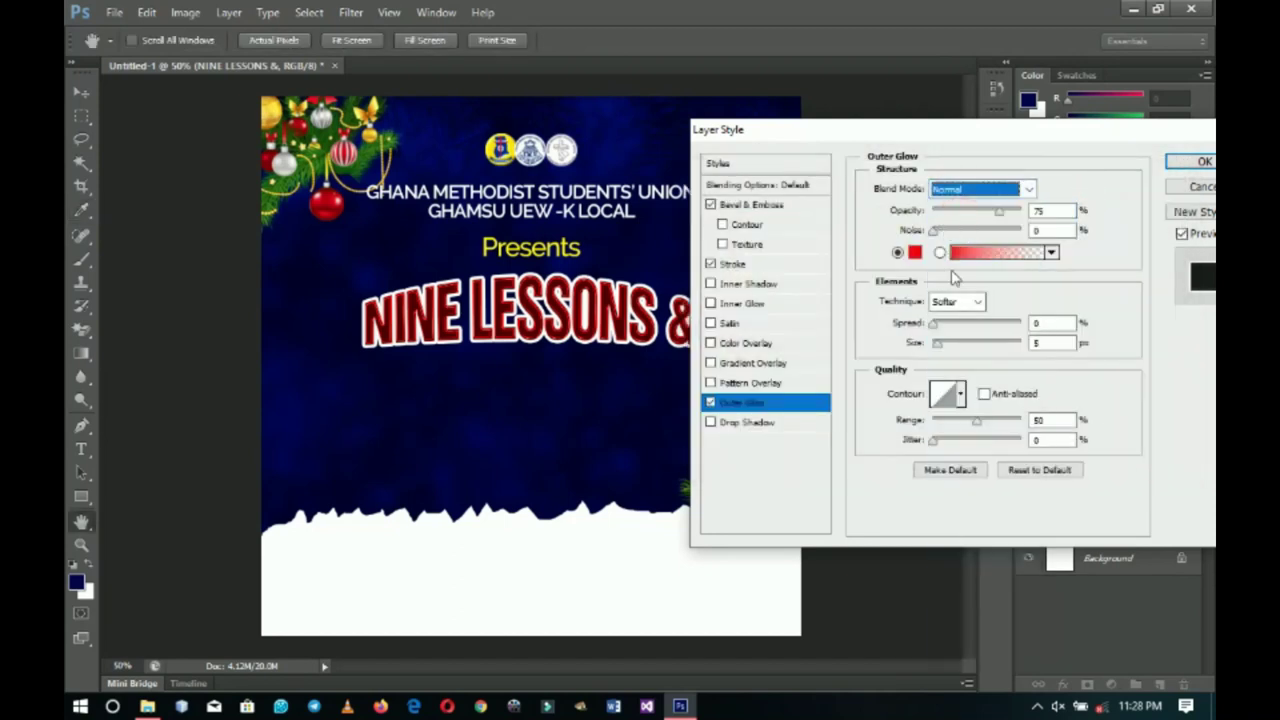
# Set the title's outer glow size to 24 px and apply the layer style.
pyautogui.moveTo(937, 345); pyautogui.dragTo(948, 350)
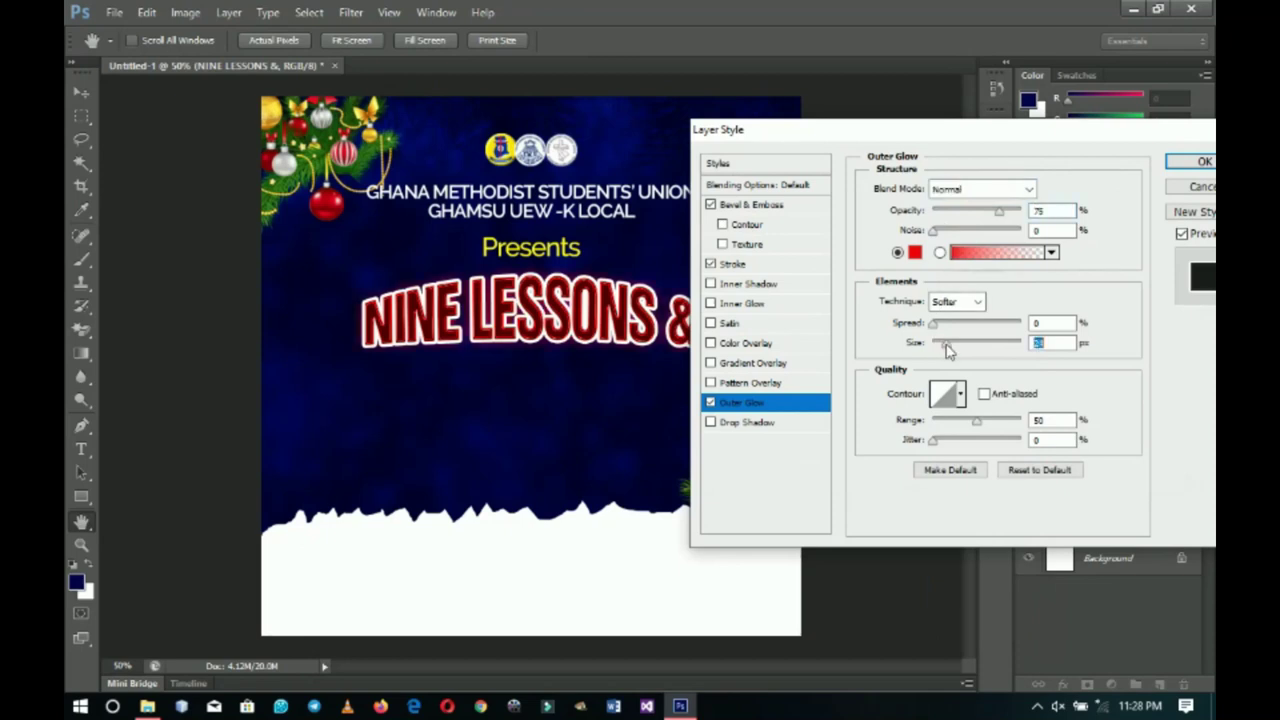
pyautogui.moveTo(945, 350); pyautogui.dragTo(976, 347)
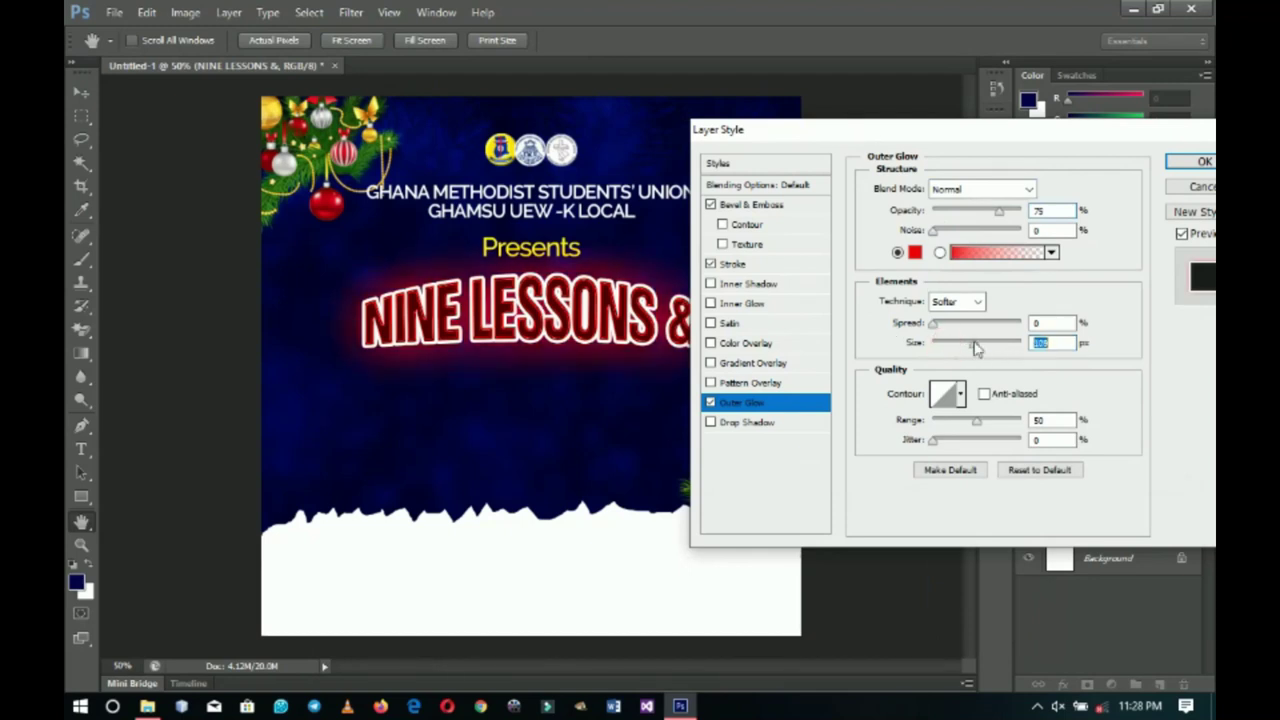
pyautogui.moveTo(976, 347); pyautogui.dragTo(946, 350)
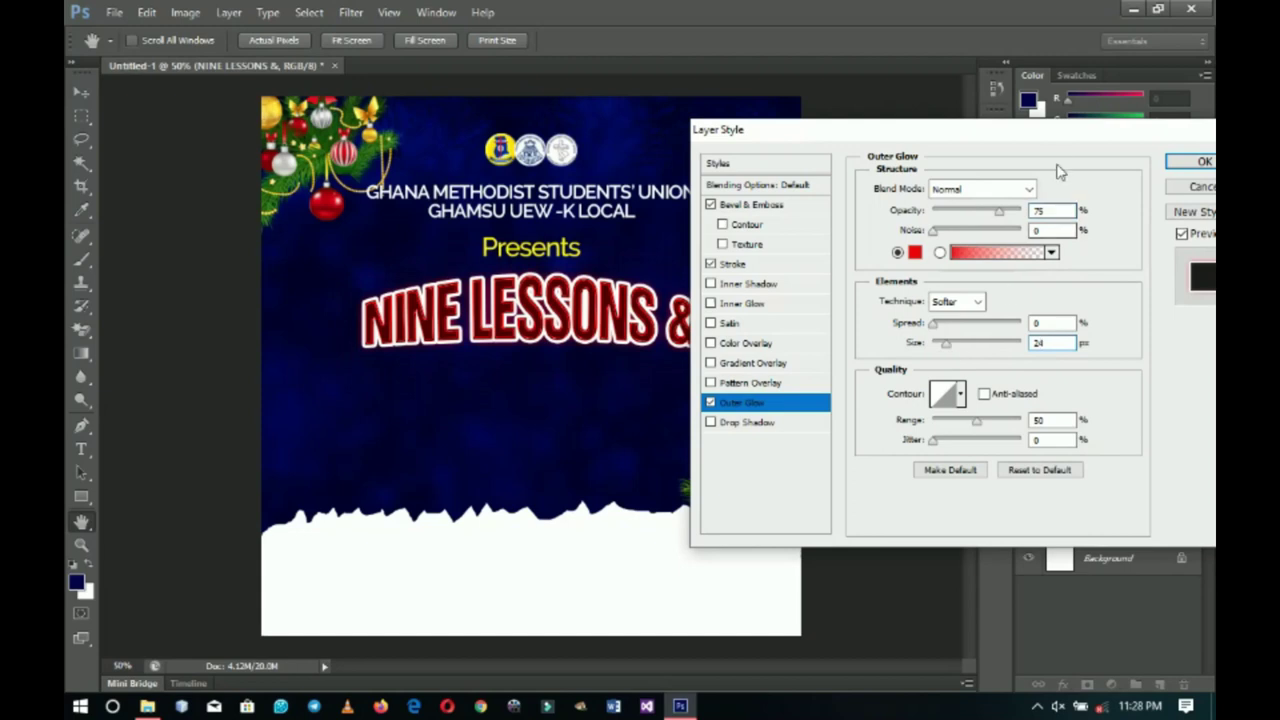
pyautogui.moveTo(1028, 124); pyautogui.dragTo(855, 150)
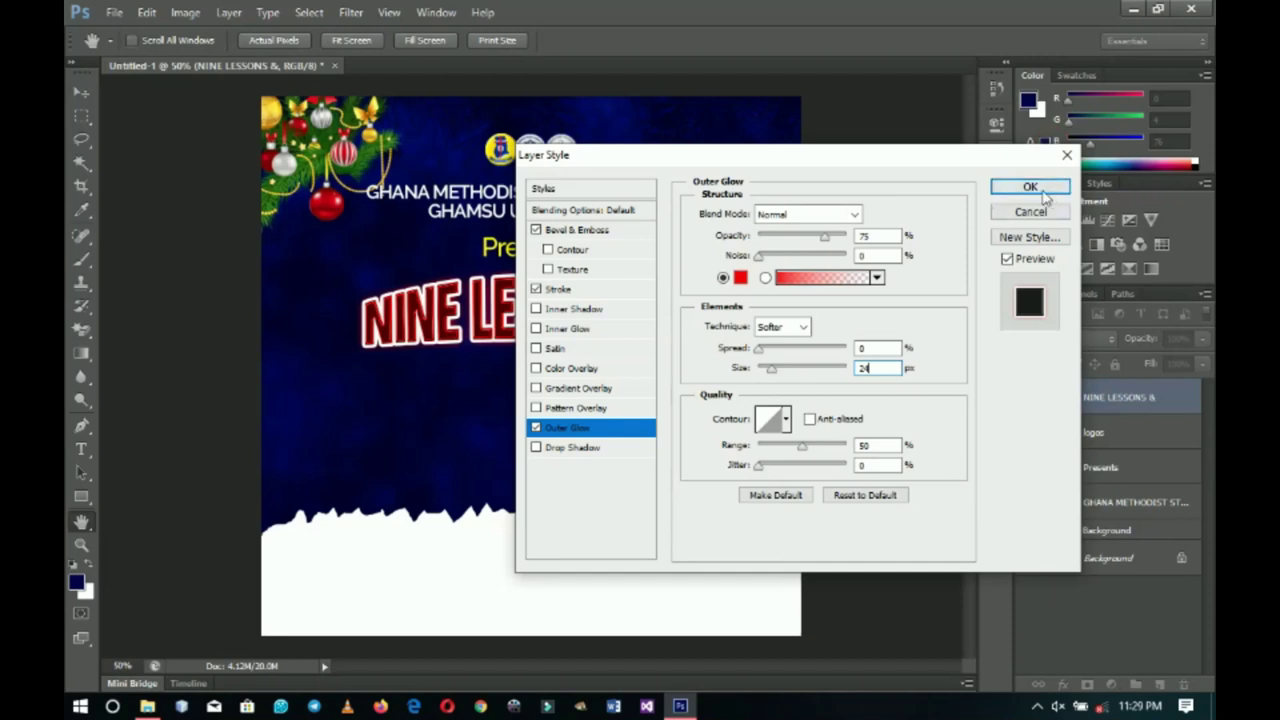
pyautogui.click(1043, 190)
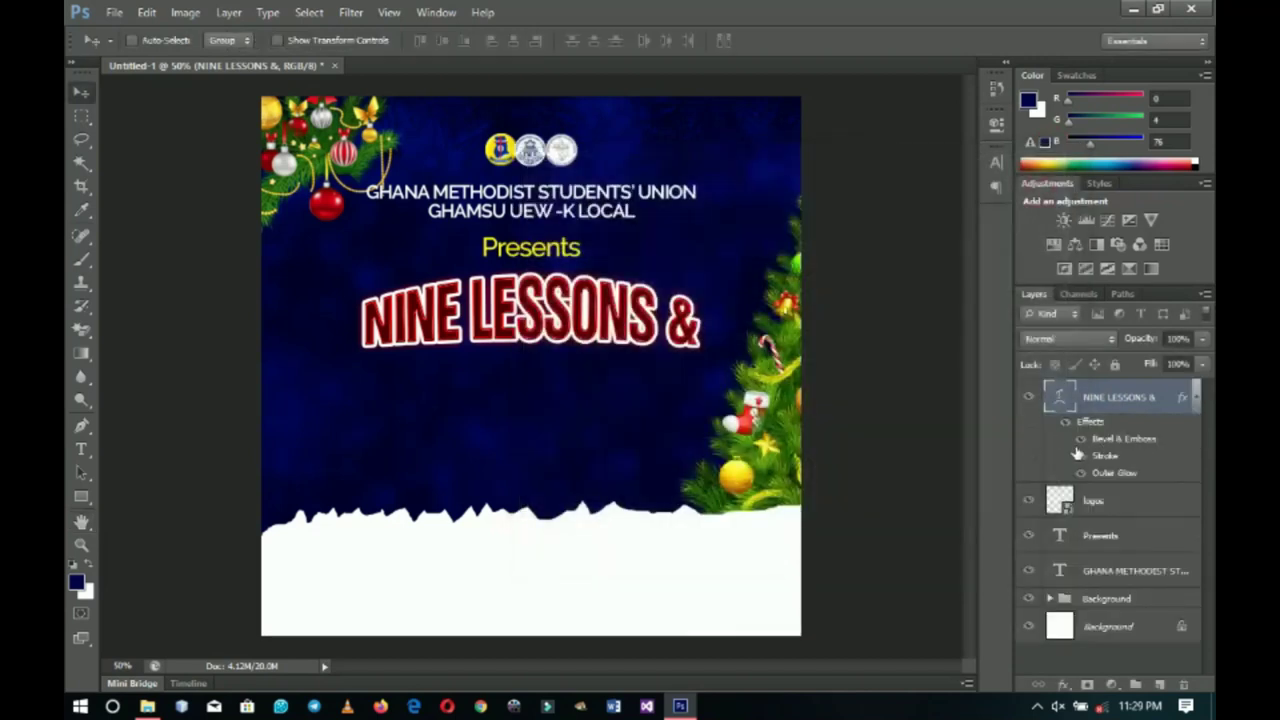
# Collapse the title layer's effects list and nudge the title slightly down, away from "Presents".
pyautogui.click(1196, 398)
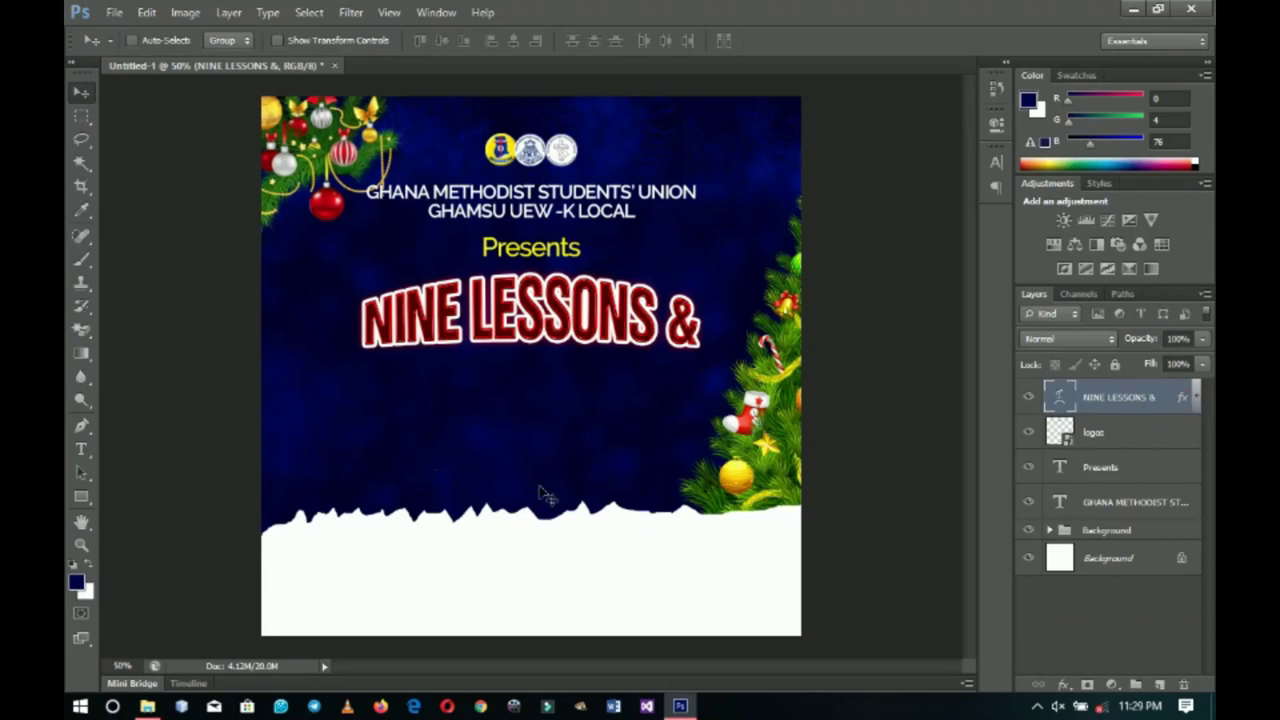
pyautogui.press('Down')
pyautogui.press('Down')
pyautogui.press('Down')
pyautogui.press('Down')
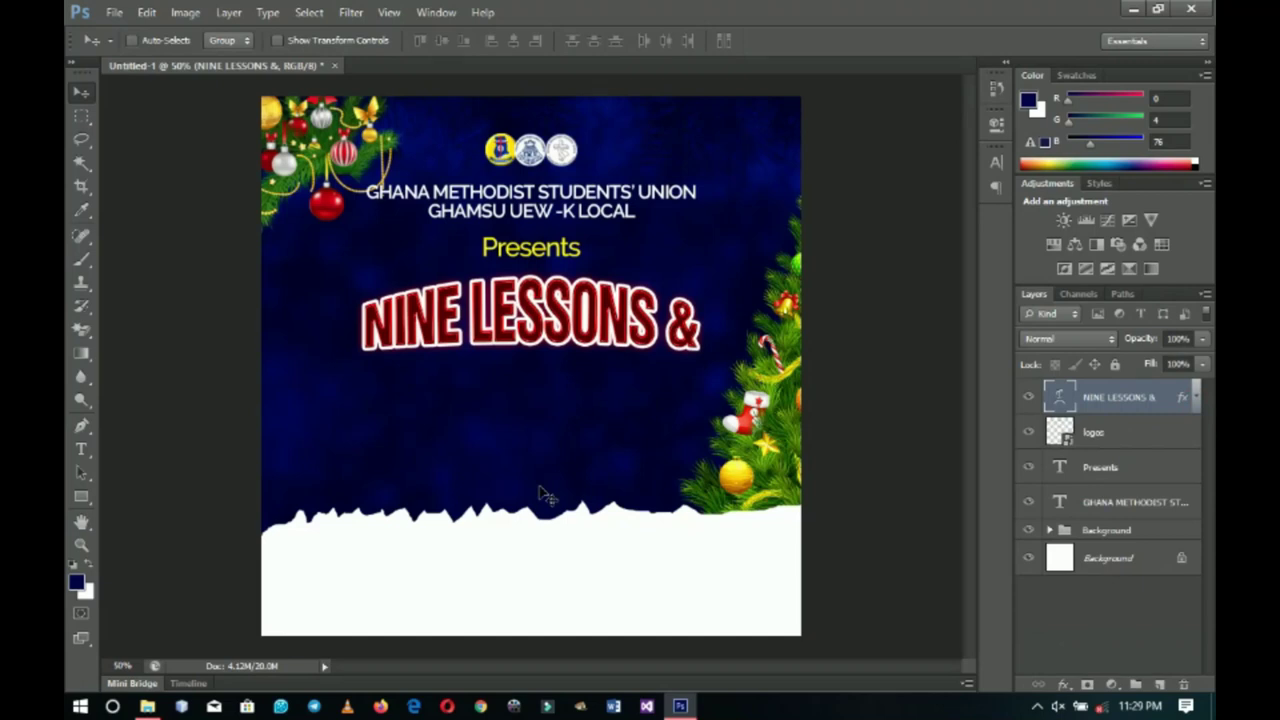
# Add the text "CAROL SERVICE" below the title in white (ffffff) at 30.36 pt.
pyautogui.click(88, 455)
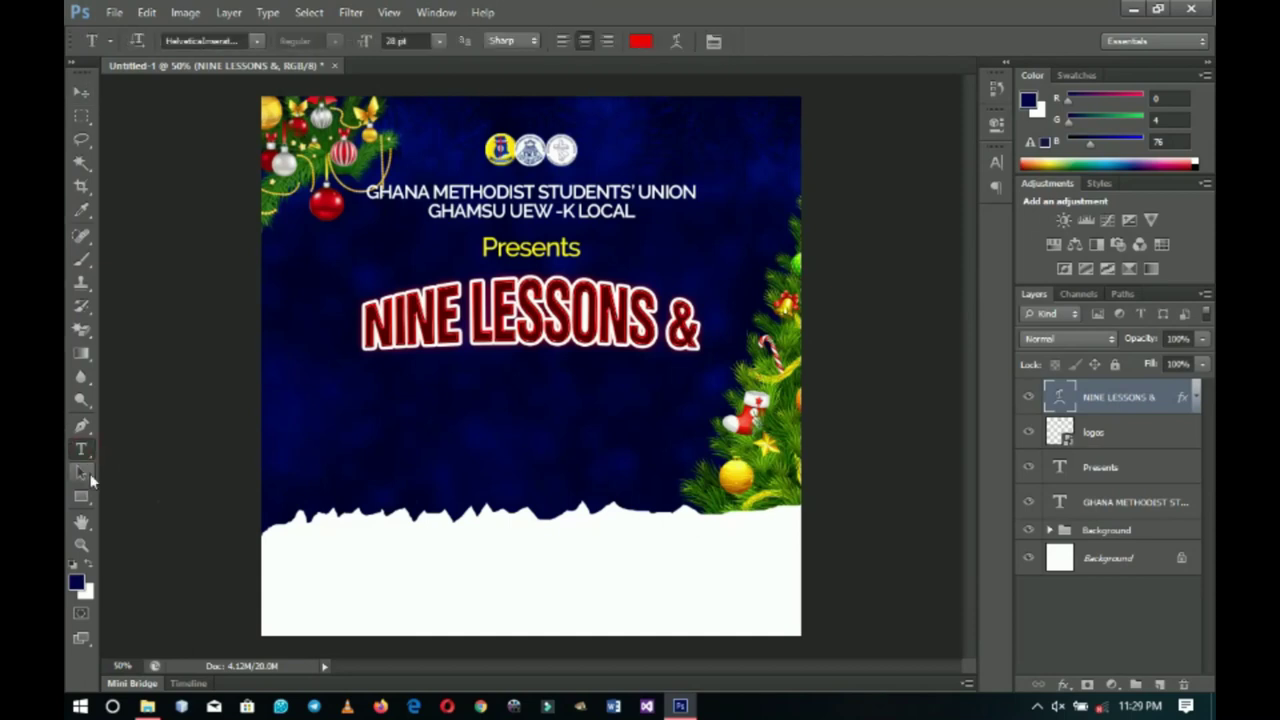
pyautogui.click(470, 388)
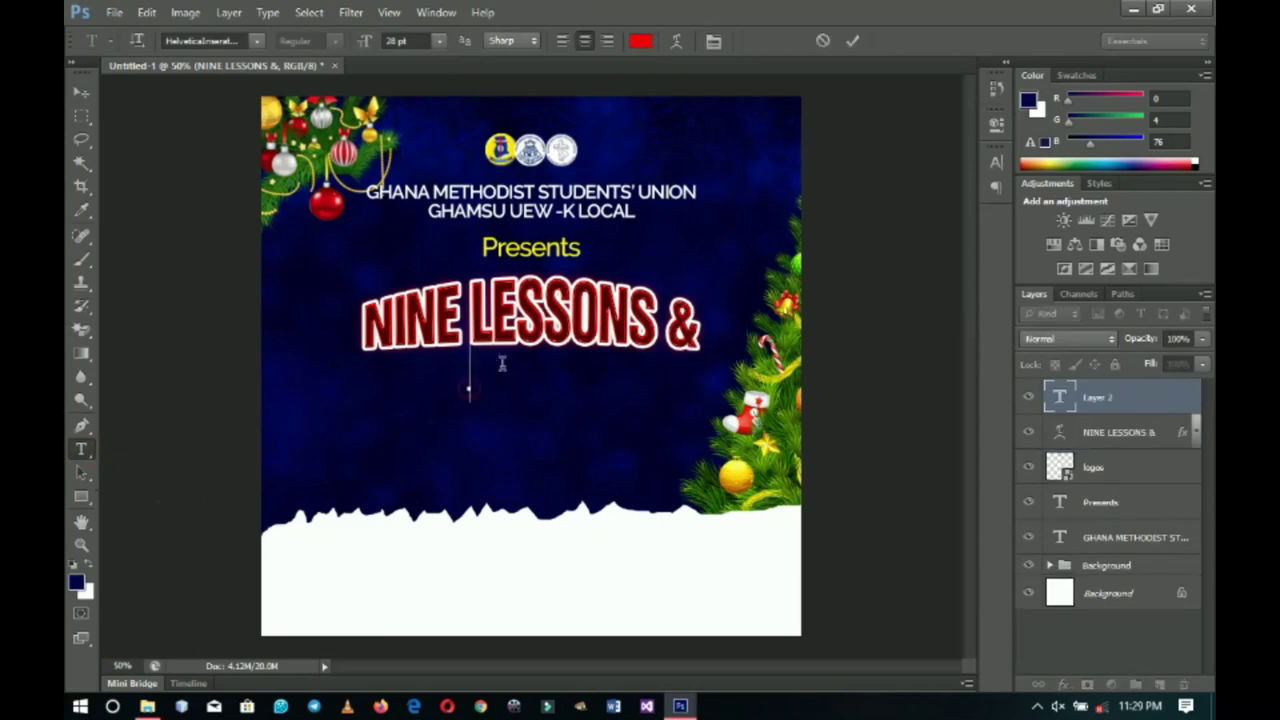
pyautogui.click(641, 44)
pyautogui.moveTo(750, 280); pyautogui.dragTo(646, 123)
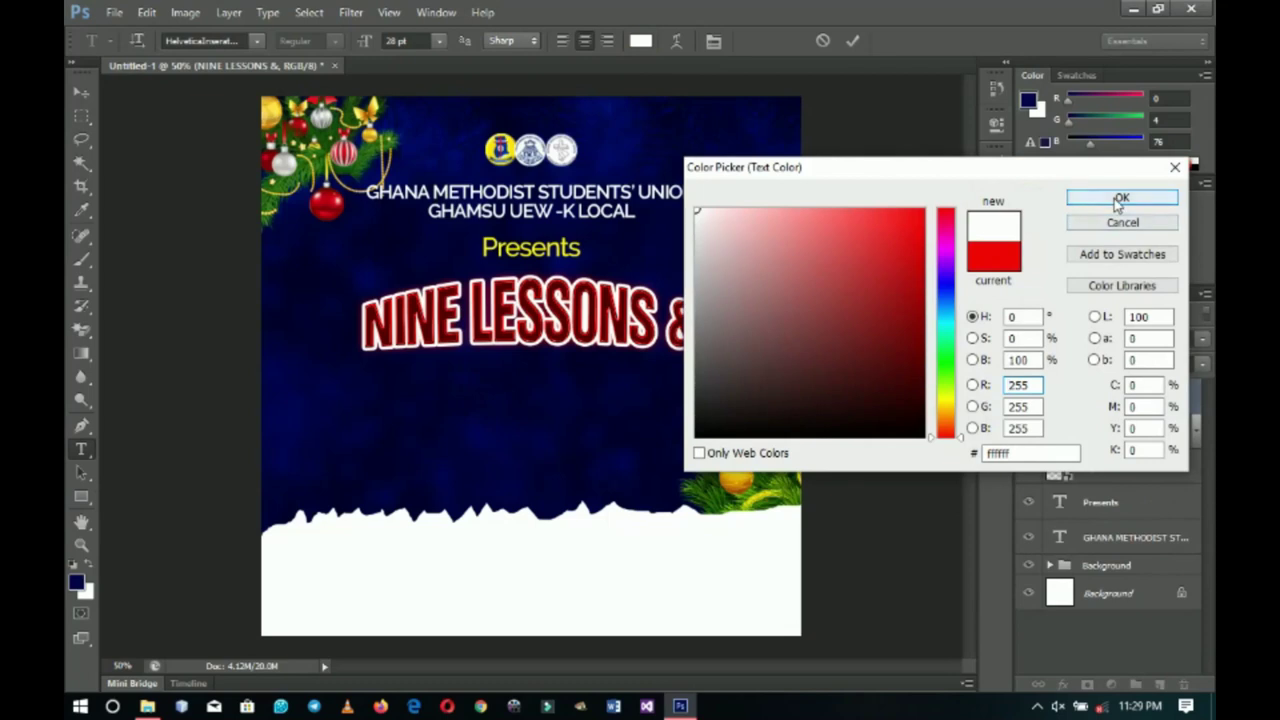
pyautogui.click(1112, 198)
pyautogui.click(423, 37)
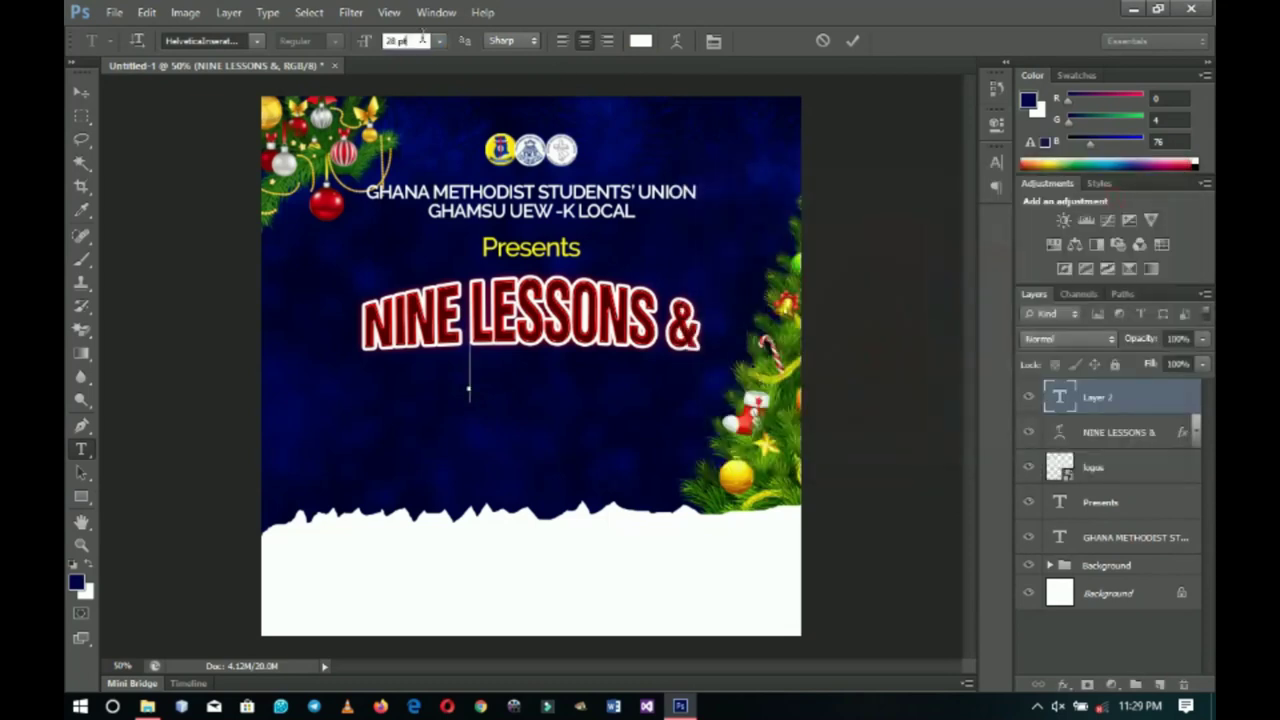
pyautogui.write('30.36')
pyautogui.press('Return')
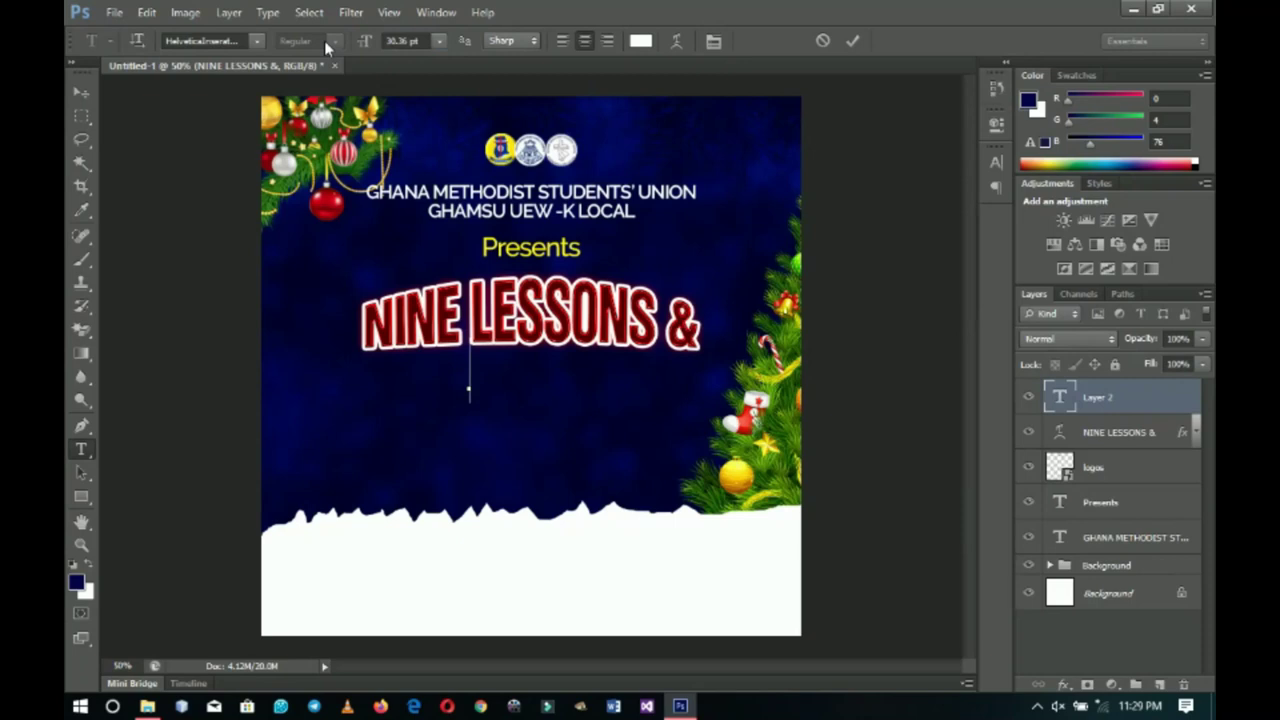
pyautogui.write('CAROL')
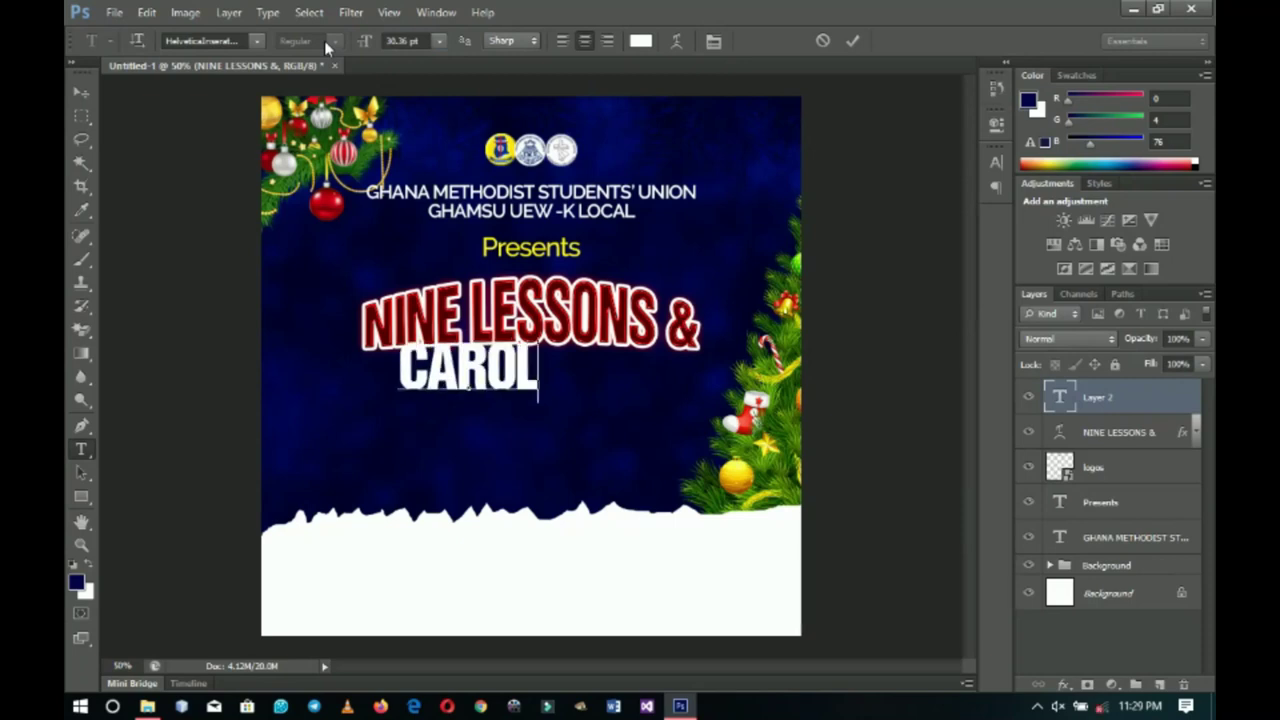
pyautogui.write(' SERVICE')
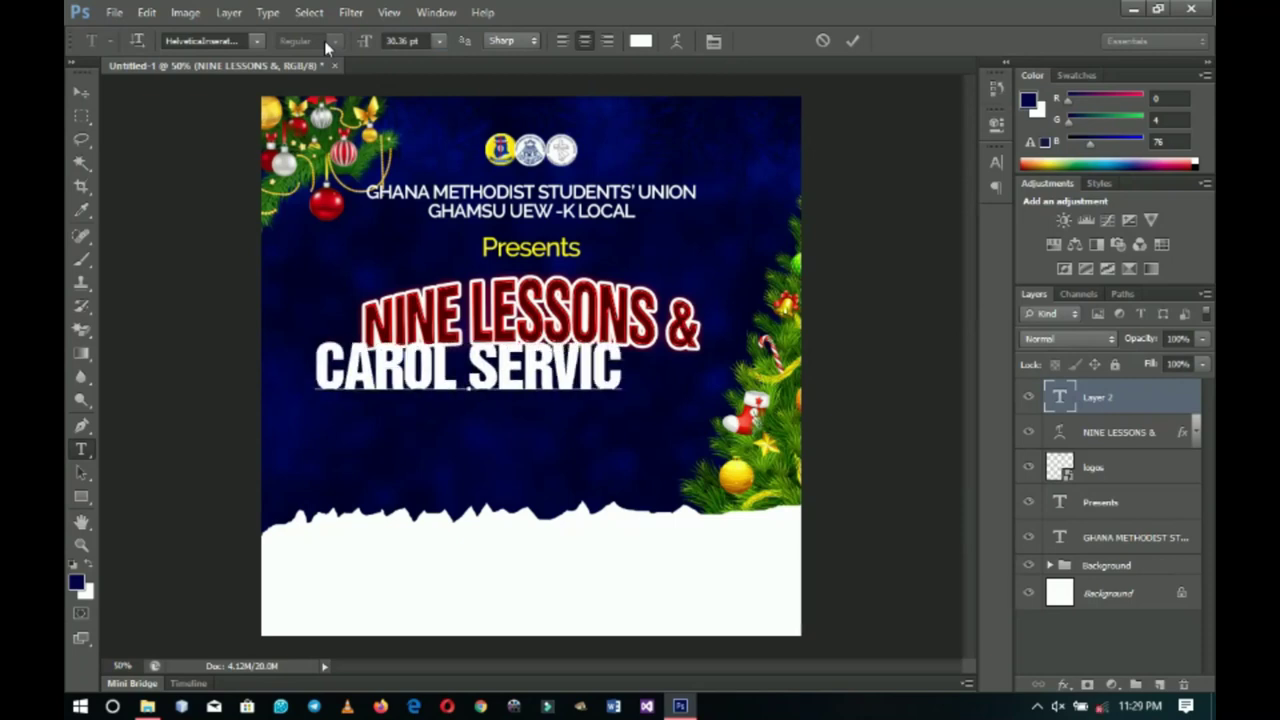
pyautogui.click(88, 91)
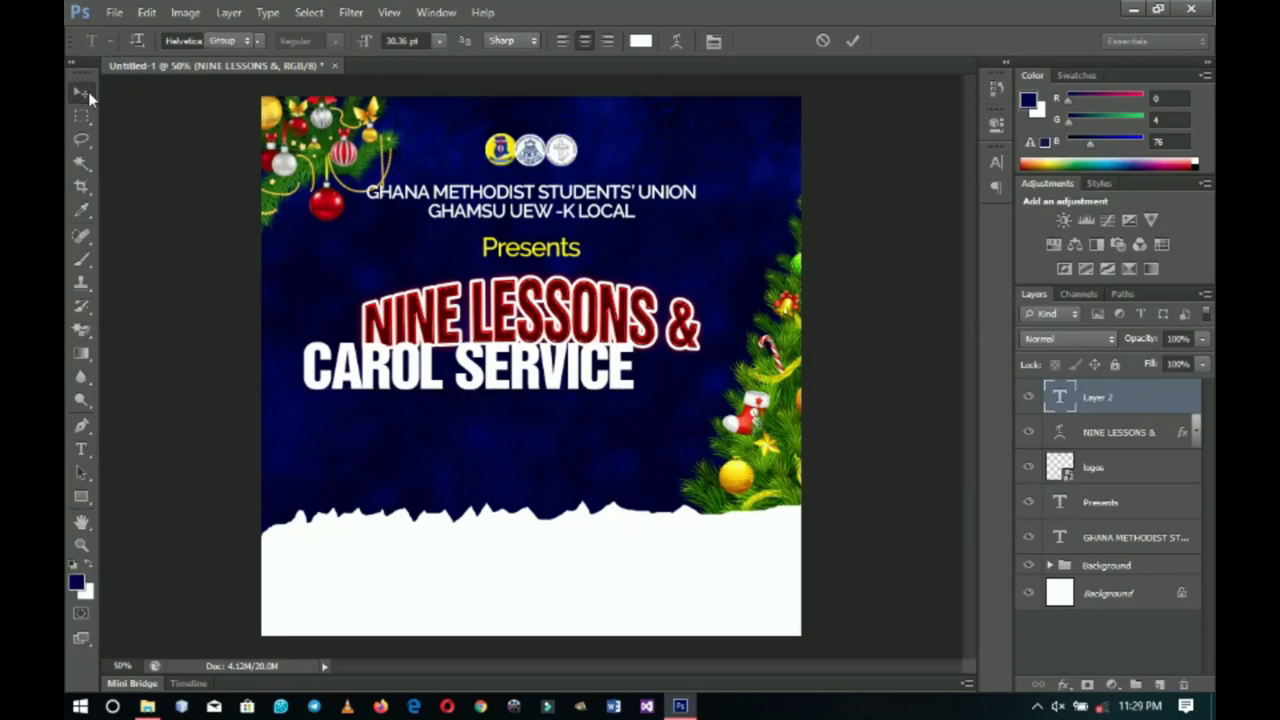
# Move "CAROL SERVICE" just below the title and centre it horizontally on the whole canvas.
pyautogui.moveTo(508, 316); pyautogui.dragTo(566, 329)
pyautogui.hotkey('ctrl', 'a')
pyautogui.click(514, 44)
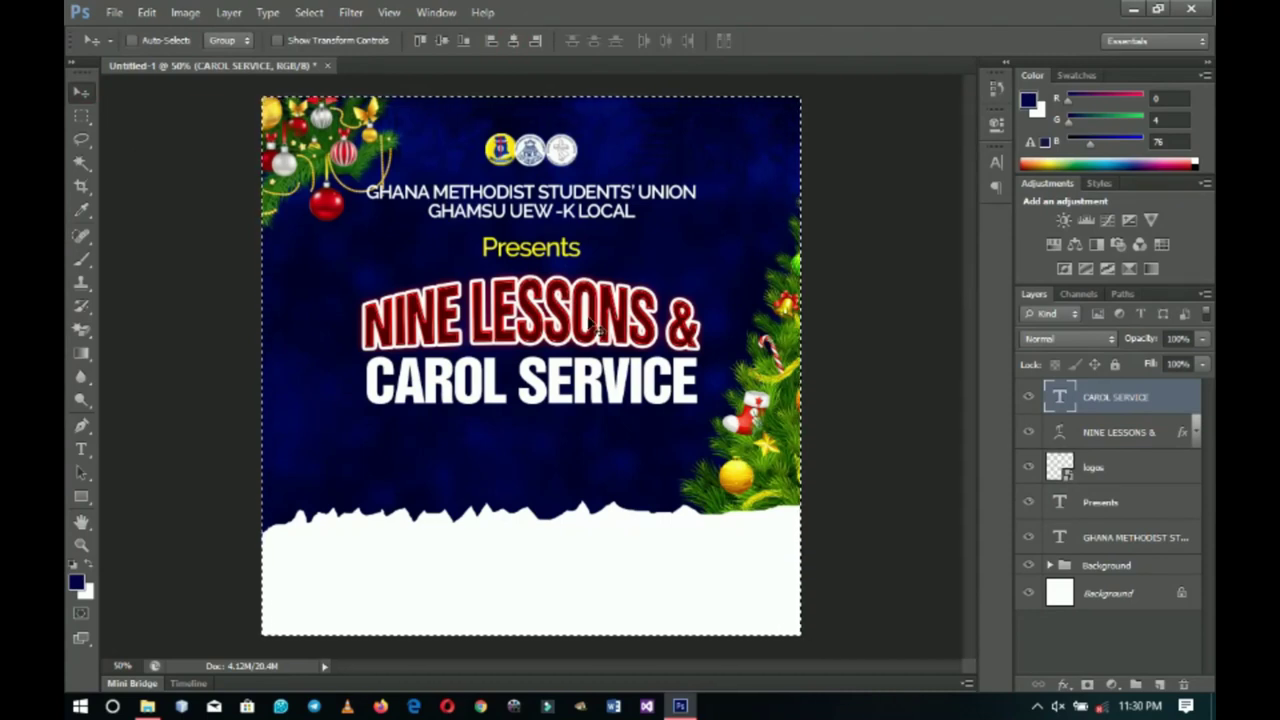
pyautogui.hotkey('ctrl', 'd')
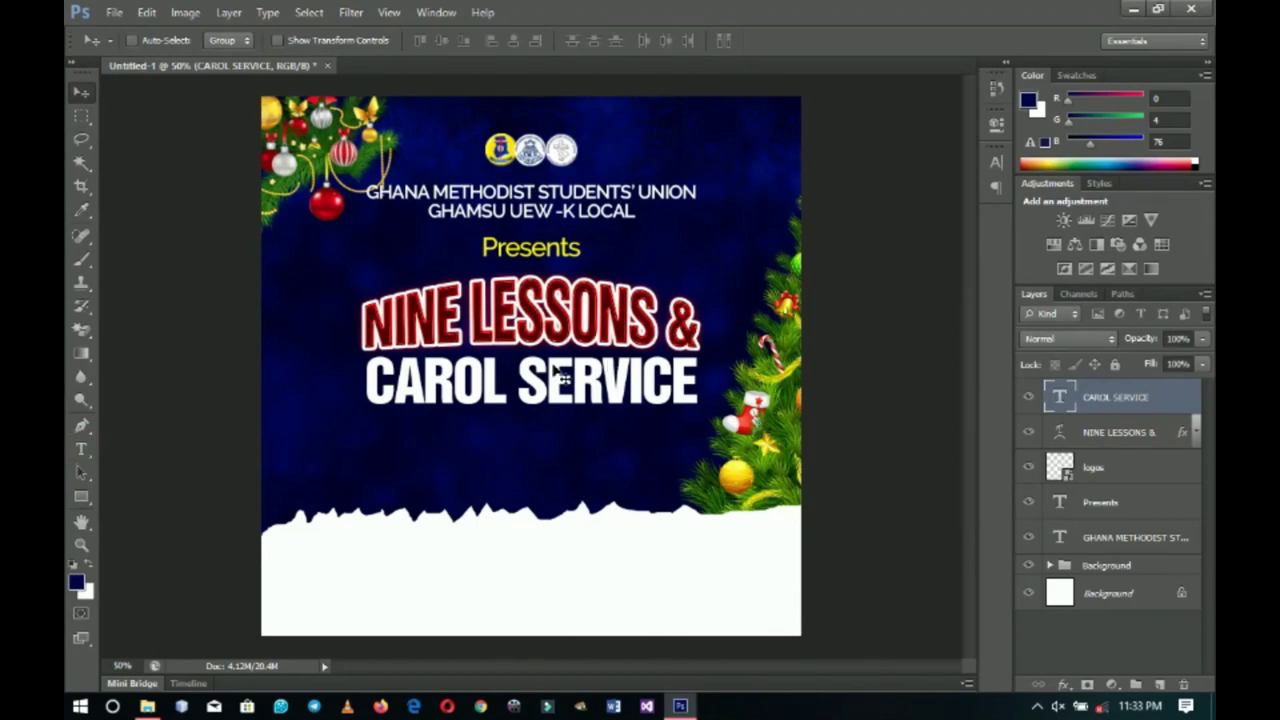
# Warp the "CAROL SERVICE" text with the horizontal Bulge style at +11% bend.
pyautogui.click(82, 450)
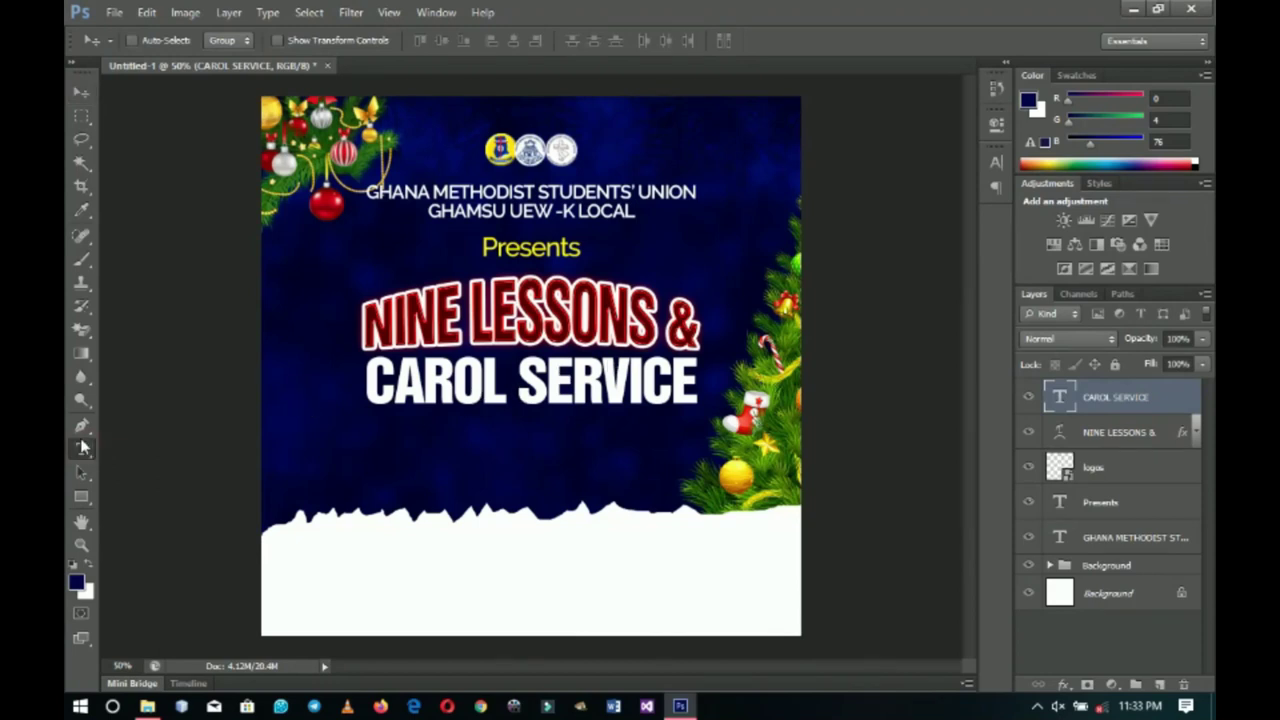
pyautogui.tripleClick(517, 379)
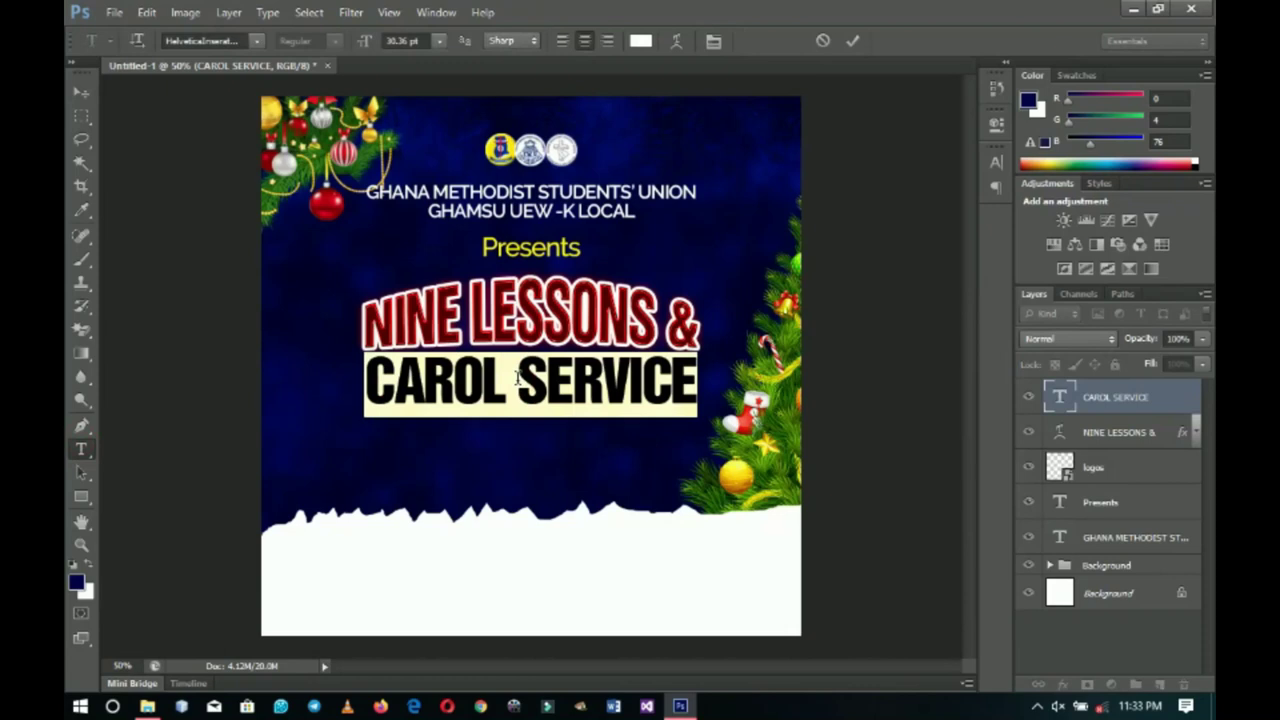
pyautogui.click(678, 41)
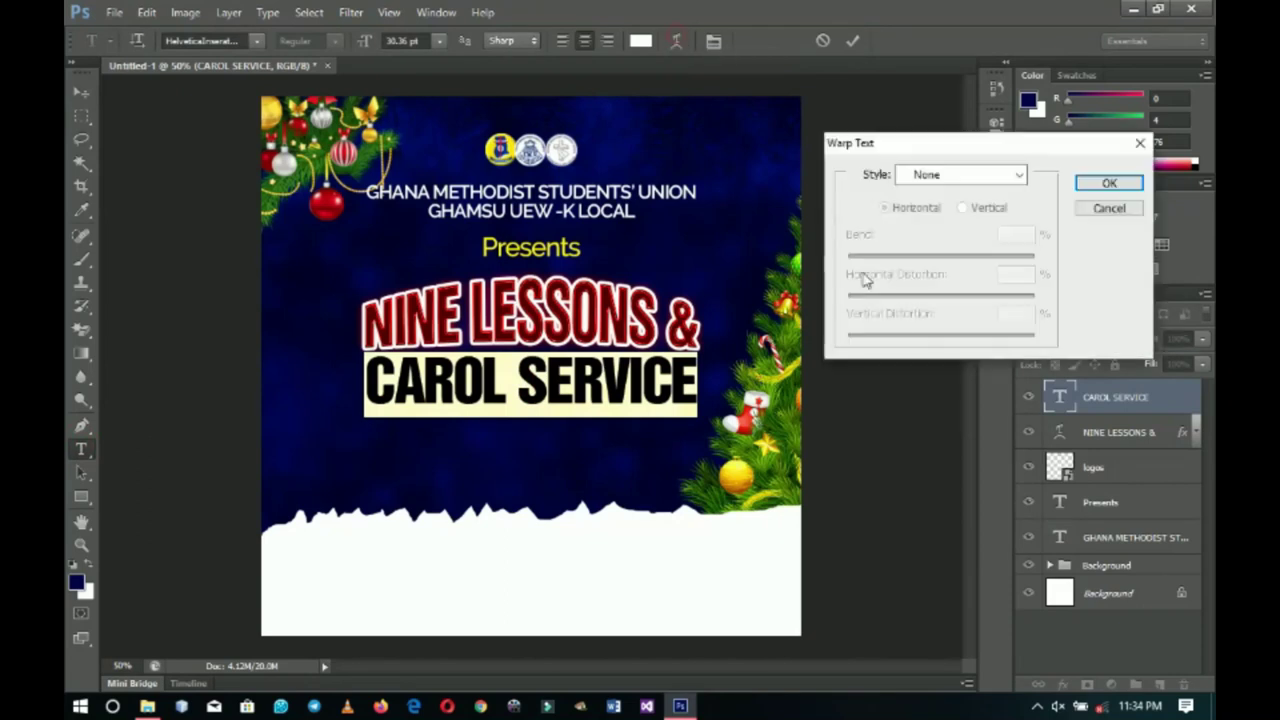
pyautogui.click(962, 176)
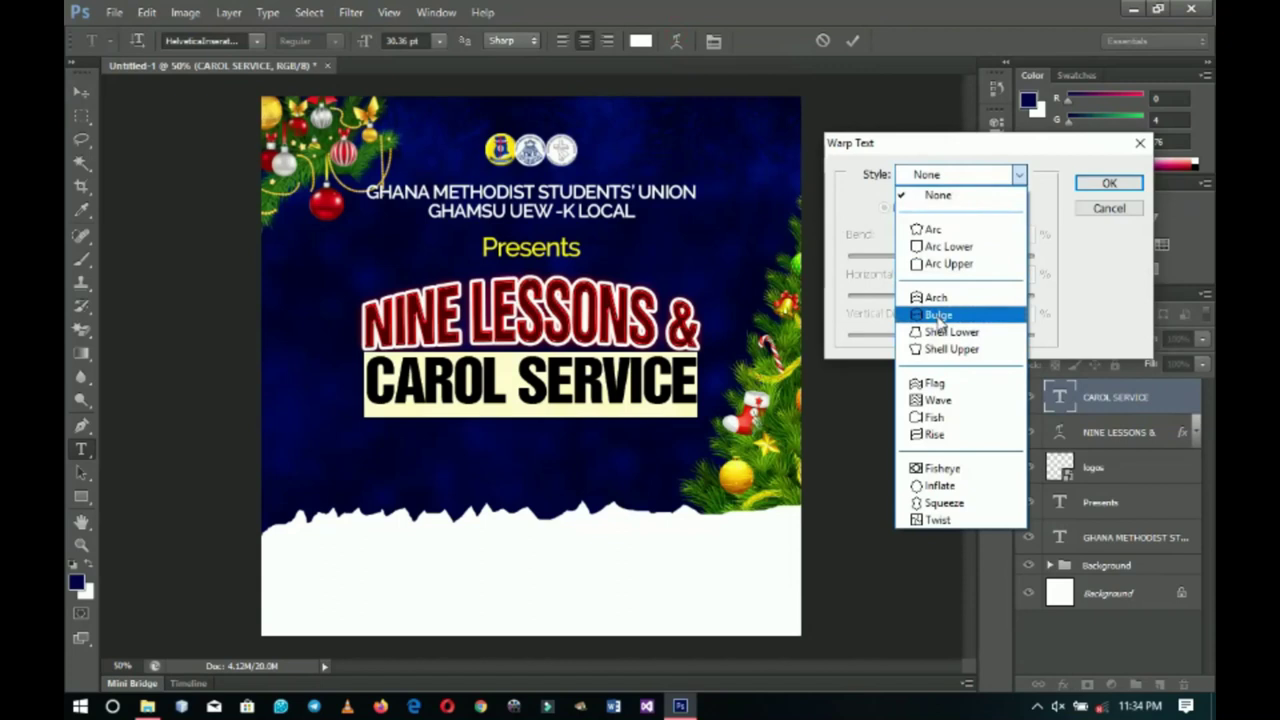
pyautogui.click(939, 316)
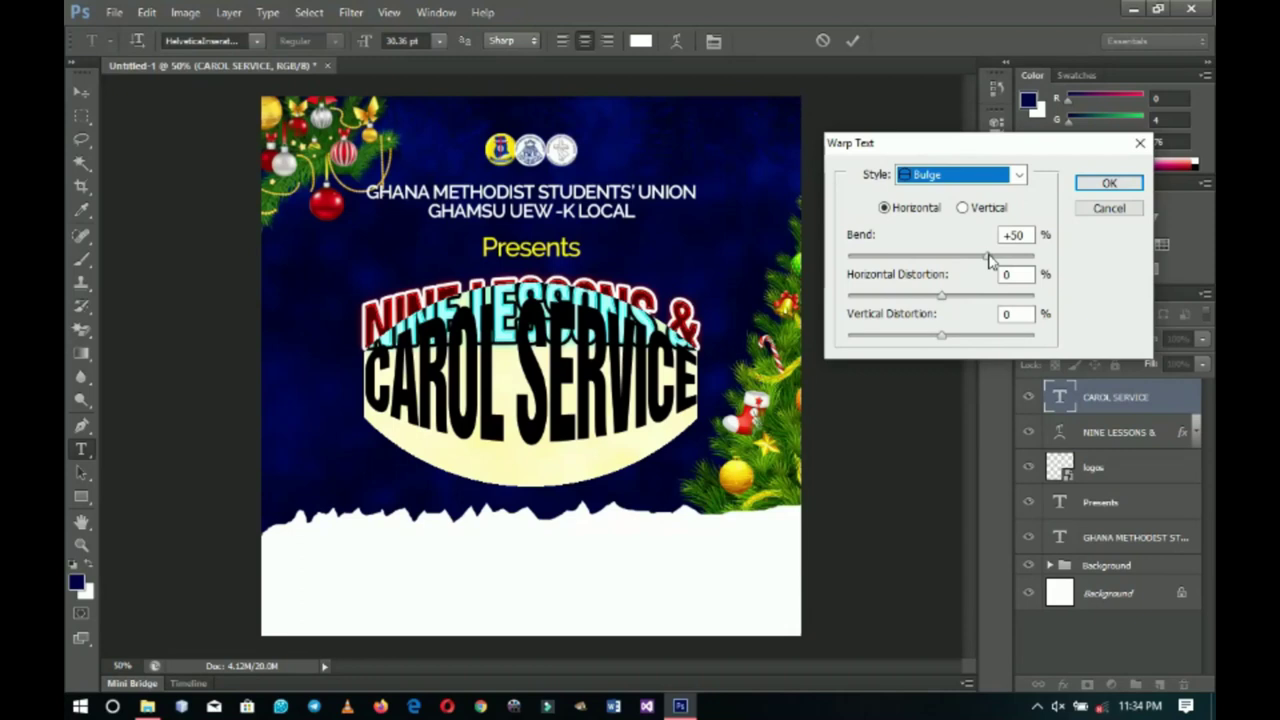
pyautogui.moveTo(988, 258); pyautogui.dragTo(954, 265)
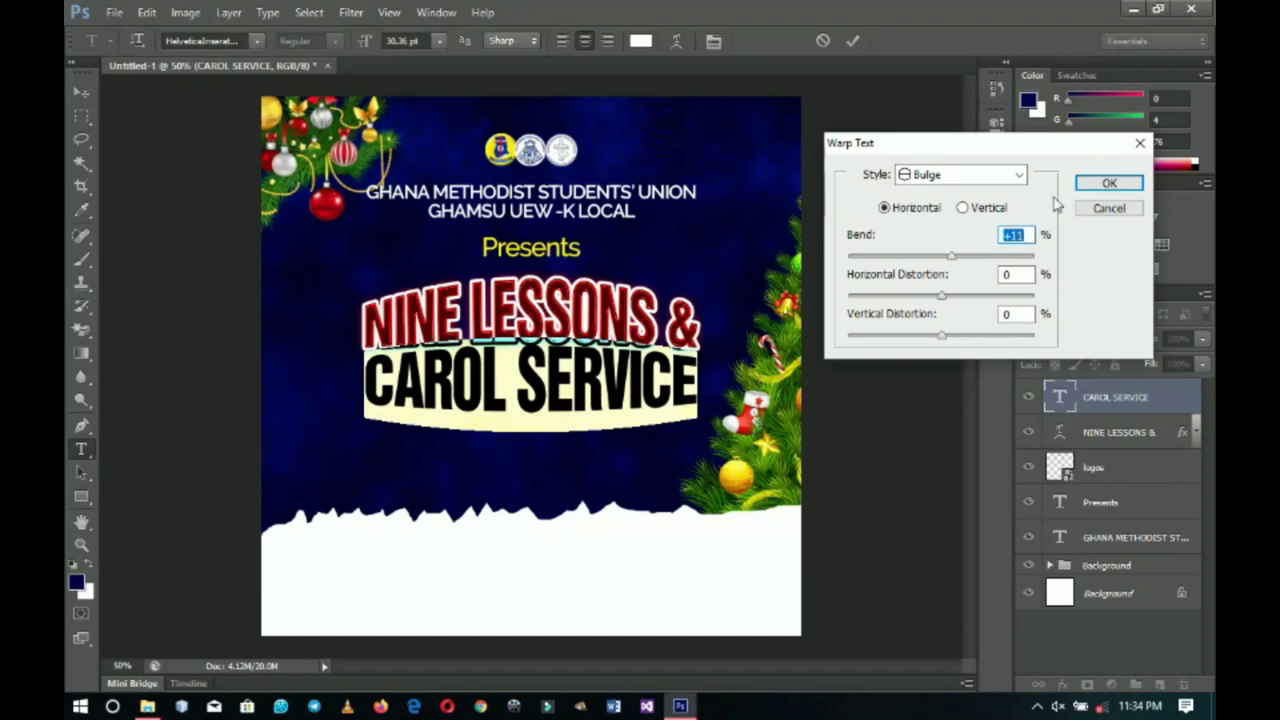
pyautogui.click(1104, 185)
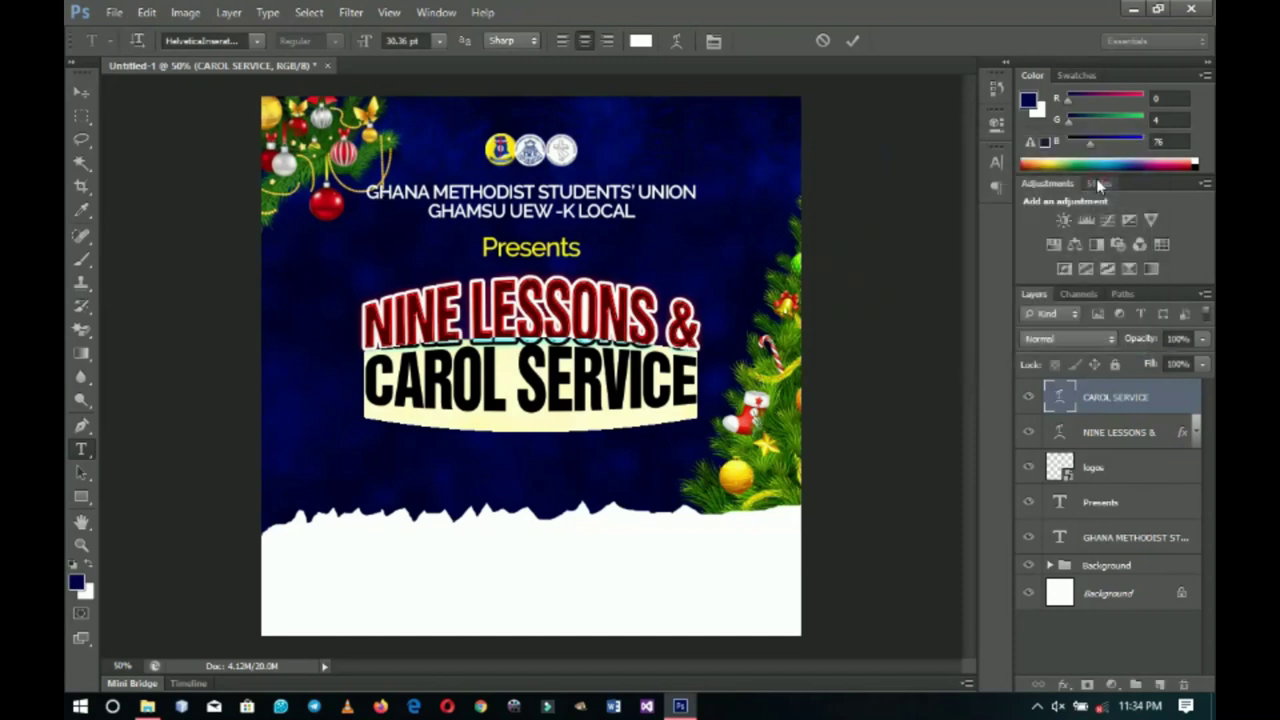
pyautogui.click(77, 95)
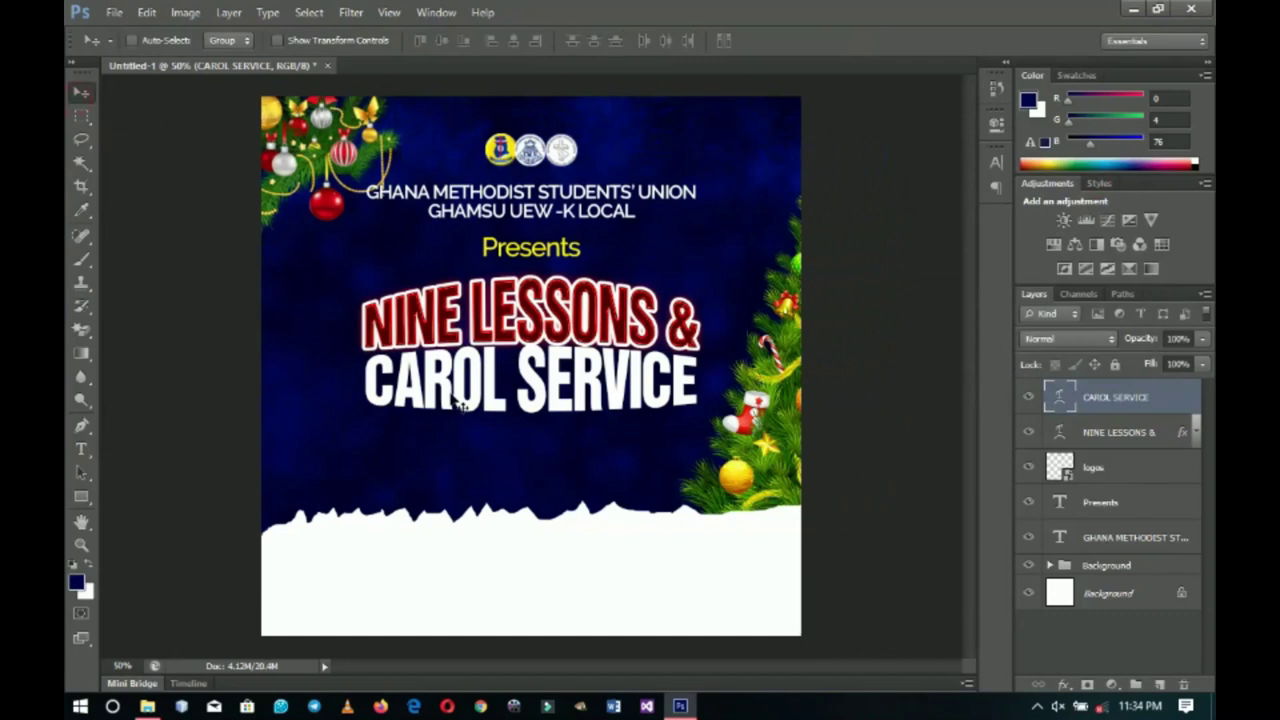
# Nudge "CAROL SERVICE" slightly down to leave a gap beneath the "NINE LESSONS &" title.
pyautogui.press('Down')
pyautogui.press('Down')
pyautogui.press('Down')
pyautogui.press('Down')
pyautogui.press('Down')
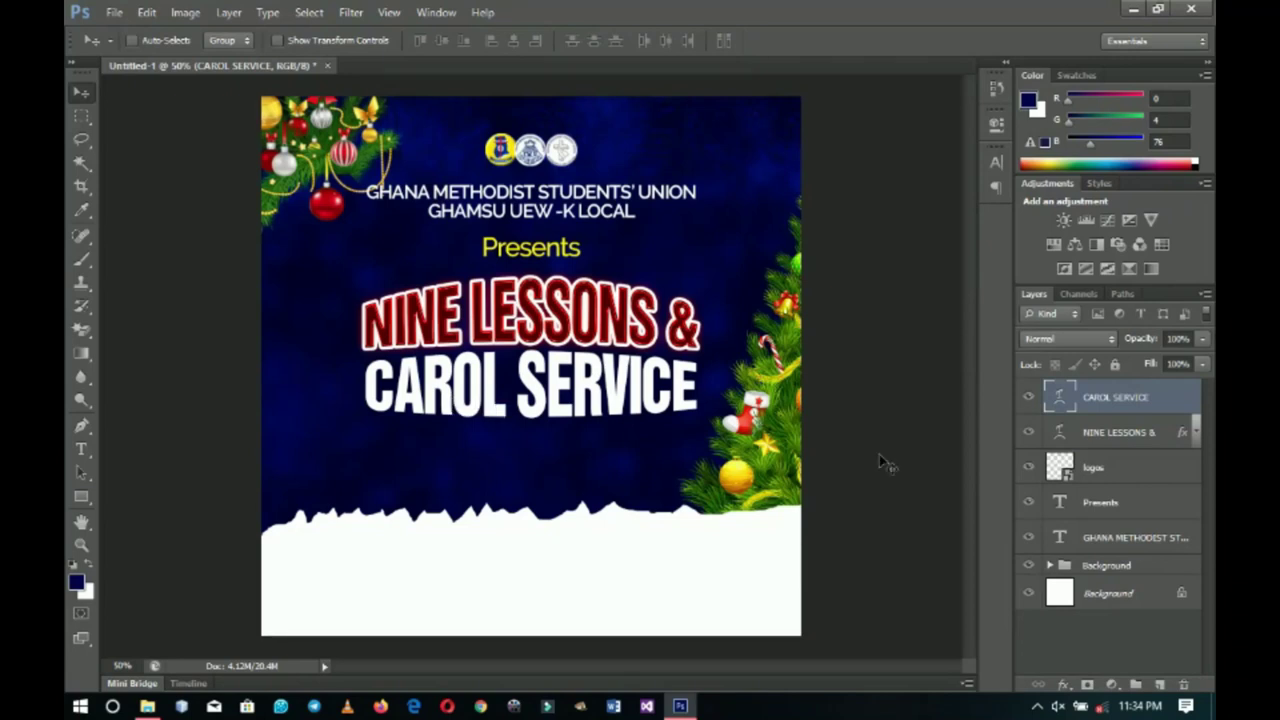
# Add Bevel & Emboss to the "CAROL SERVICE" layer with the Outer Bevel style and Chisel Hard technique.
pyautogui.rightClick(1164, 396)
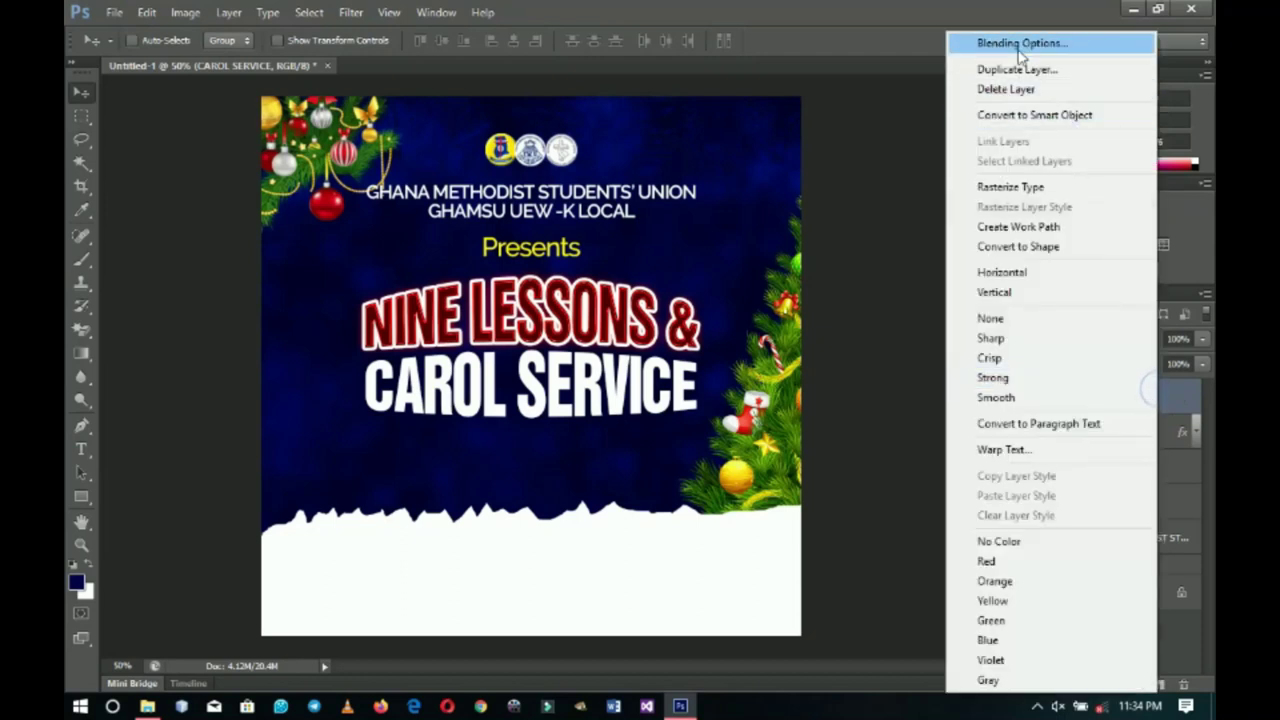
pyautogui.click(1012, 92)
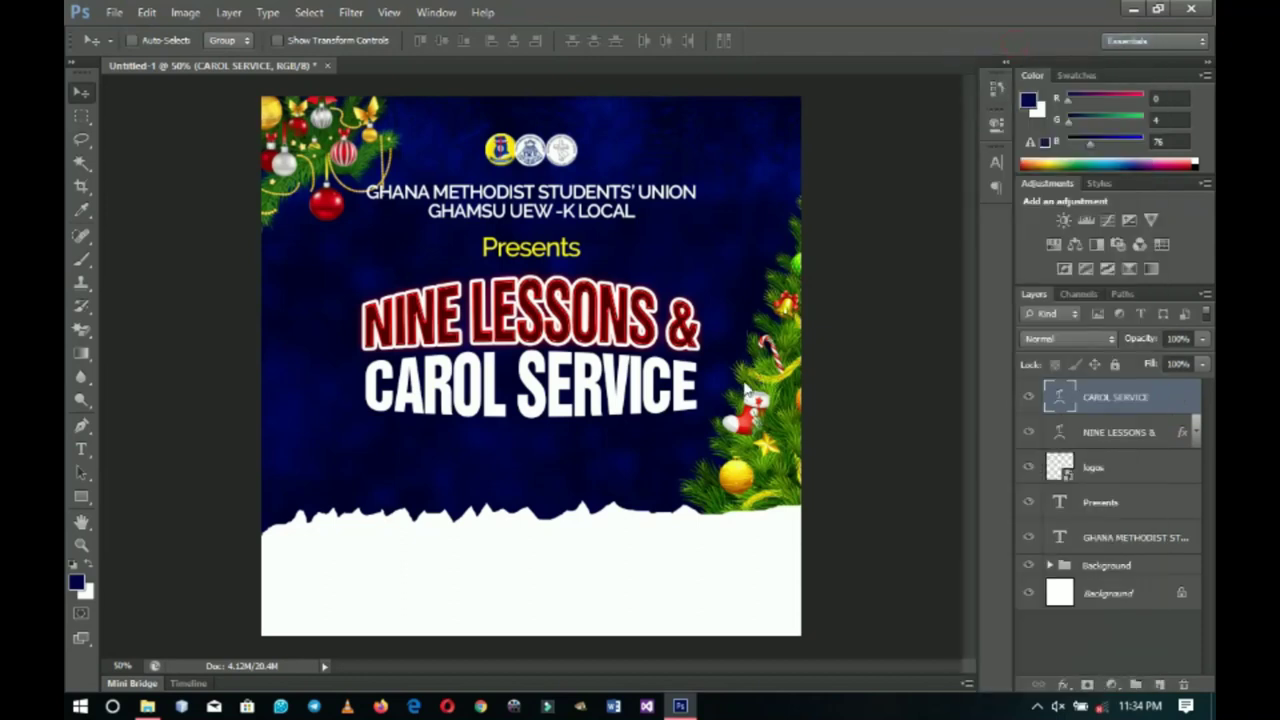
pyautogui.moveTo(596, 163); pyautogui.dragTo(628, 142)
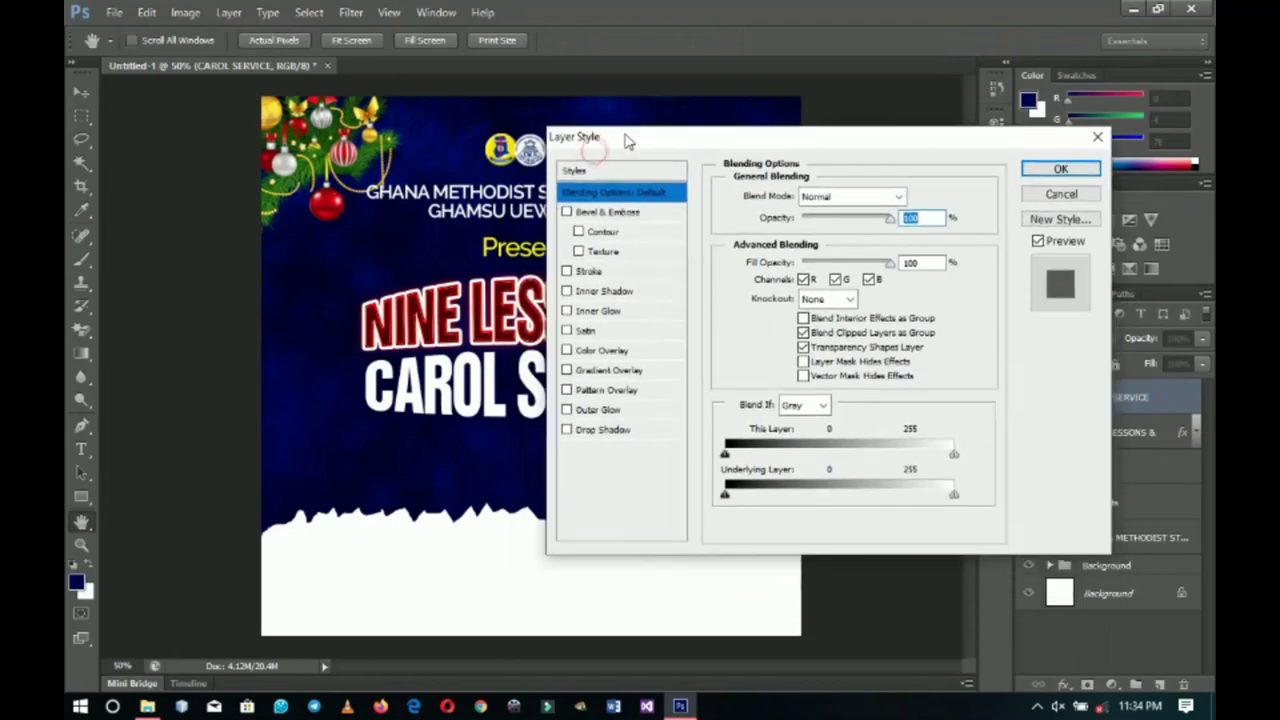
pyautogui.click(622, 213)
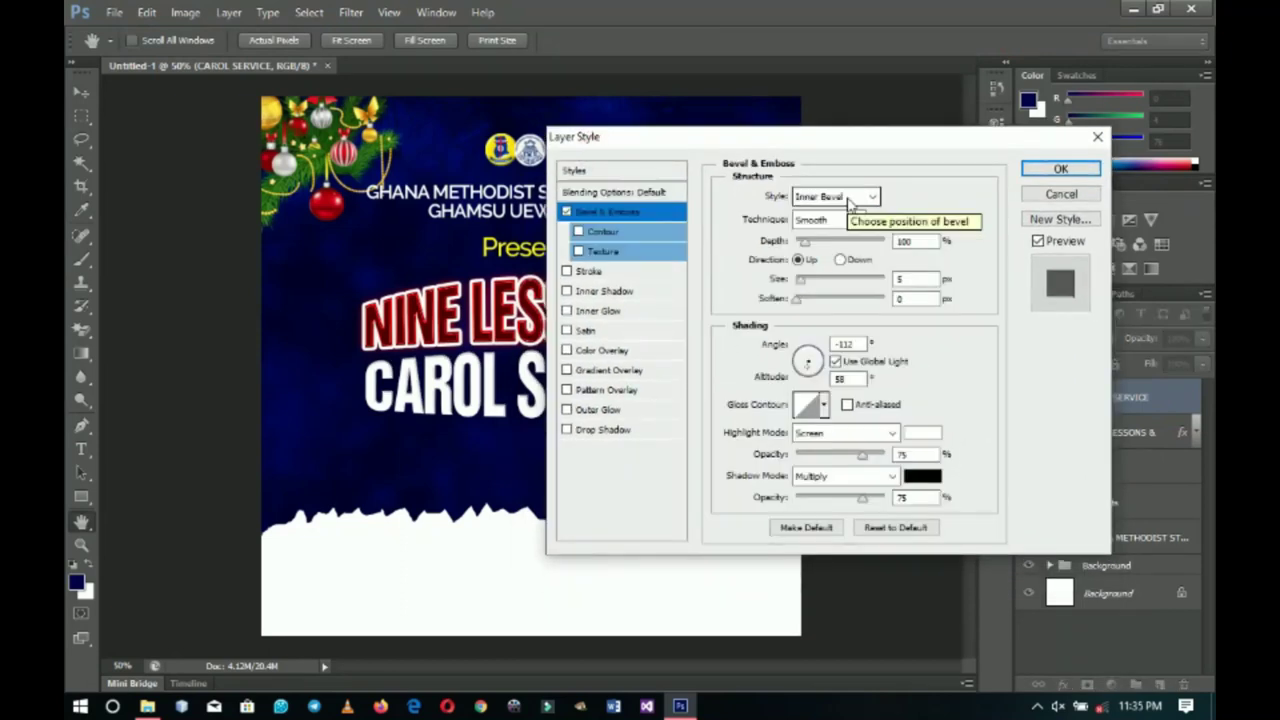
pyautogui.click(849, 200)
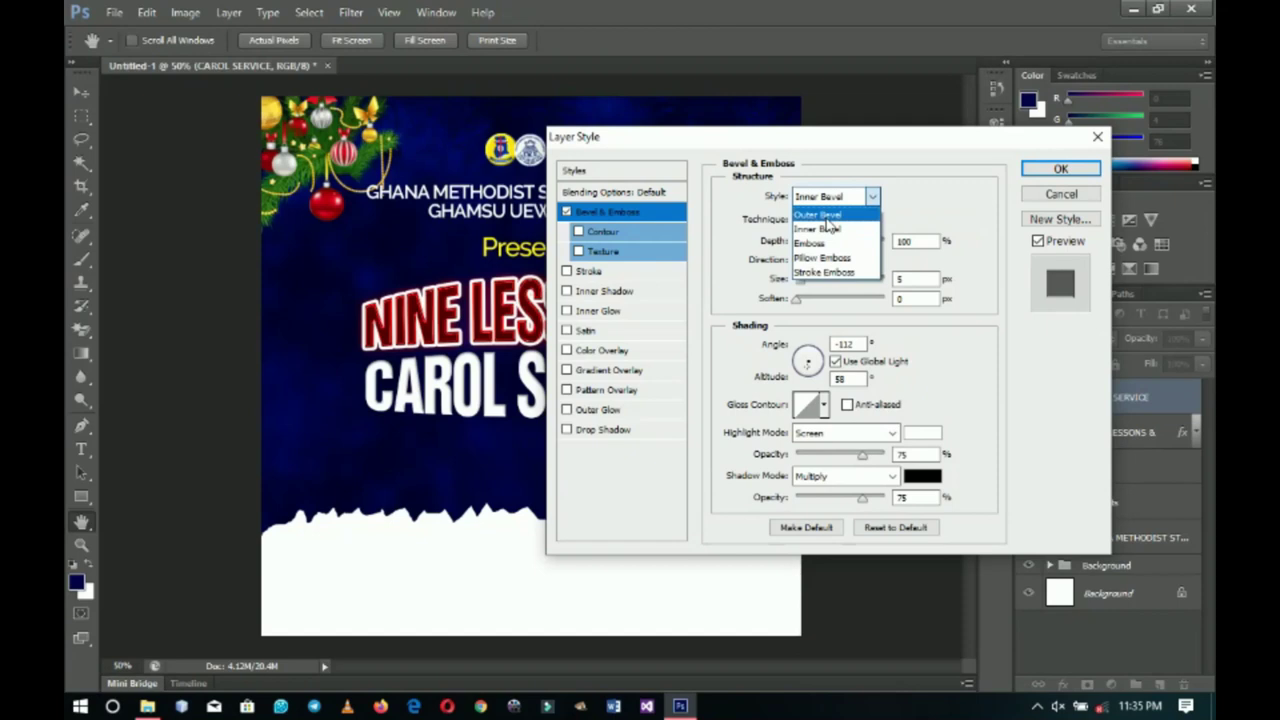
pyautogui.click(826, 216)
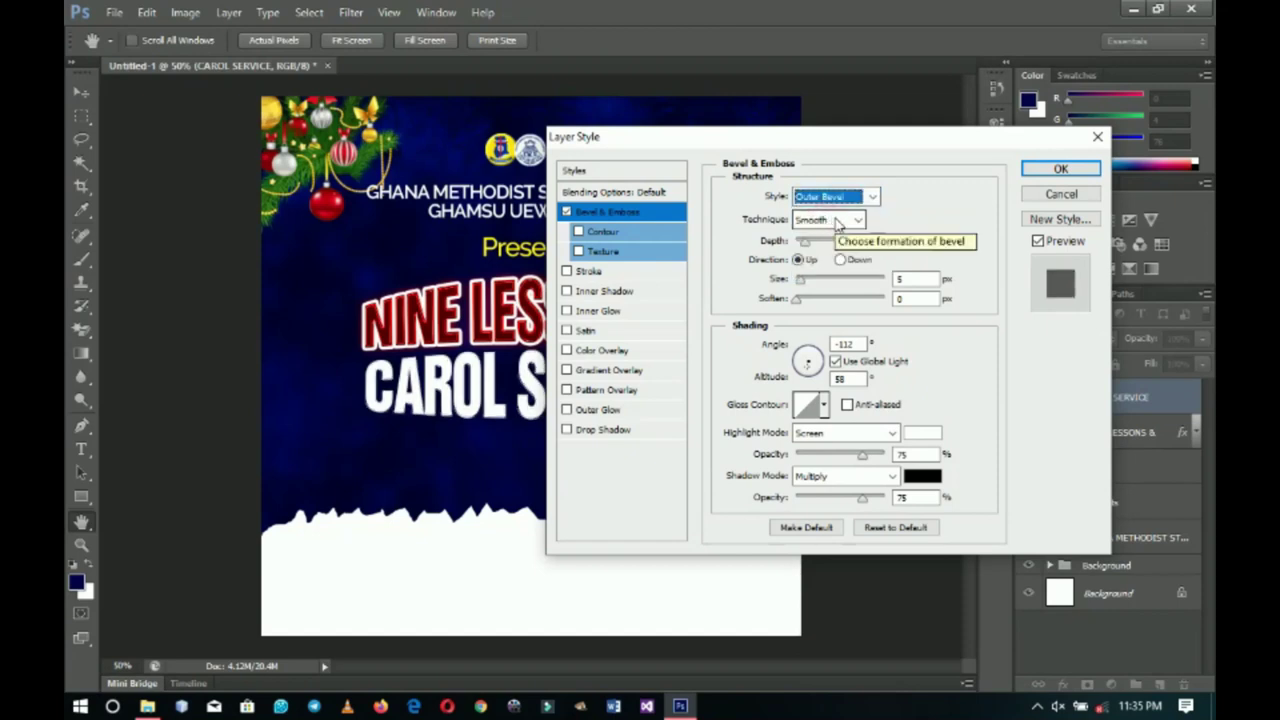
pyautogui.click(838, 222)
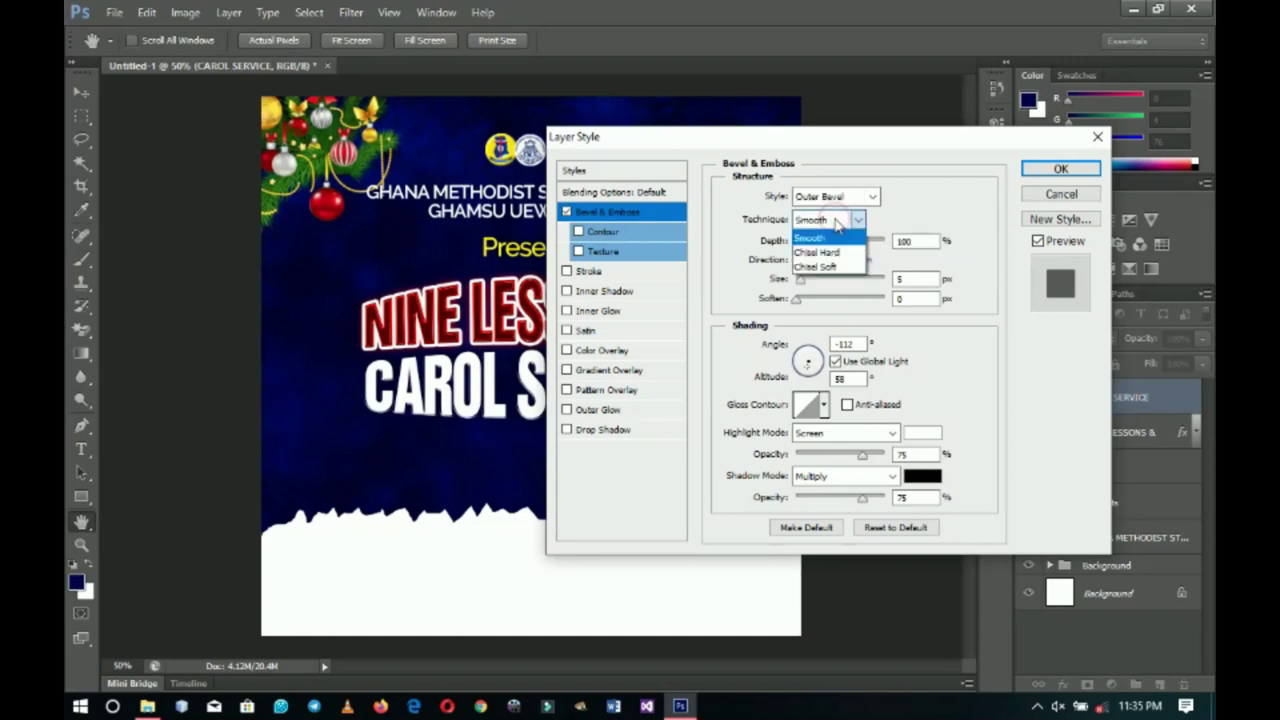
pyautogui.click(832, 253)
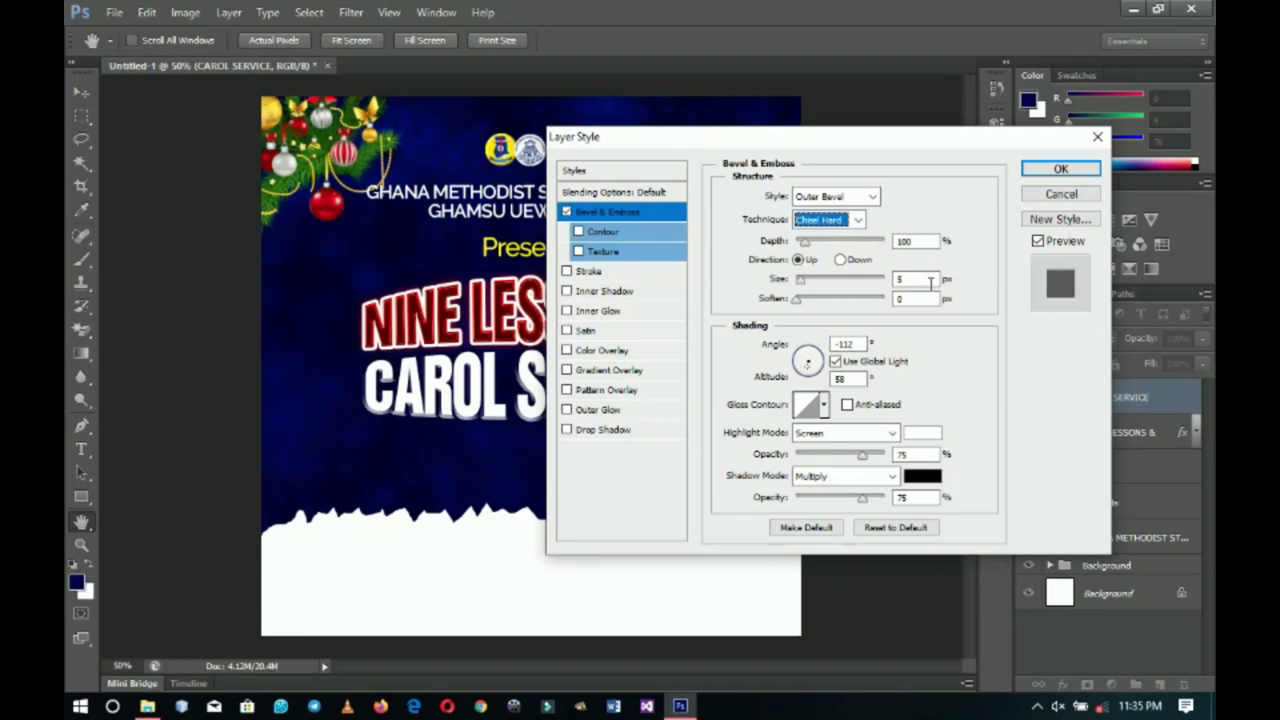
# Set the "CAROL SERVICE" bevel size to 3 px and its gloss contour to Ring - Double.
pyautogui.click(803, 280)
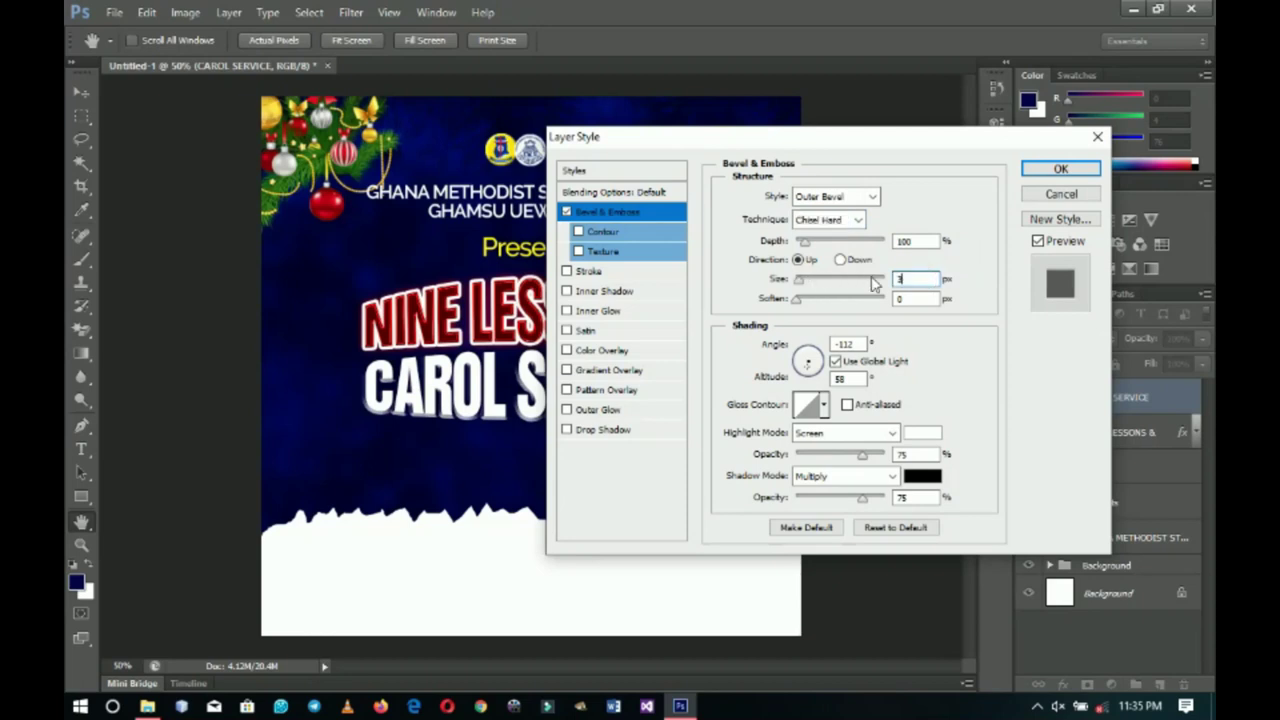
pyautogui.write('3')
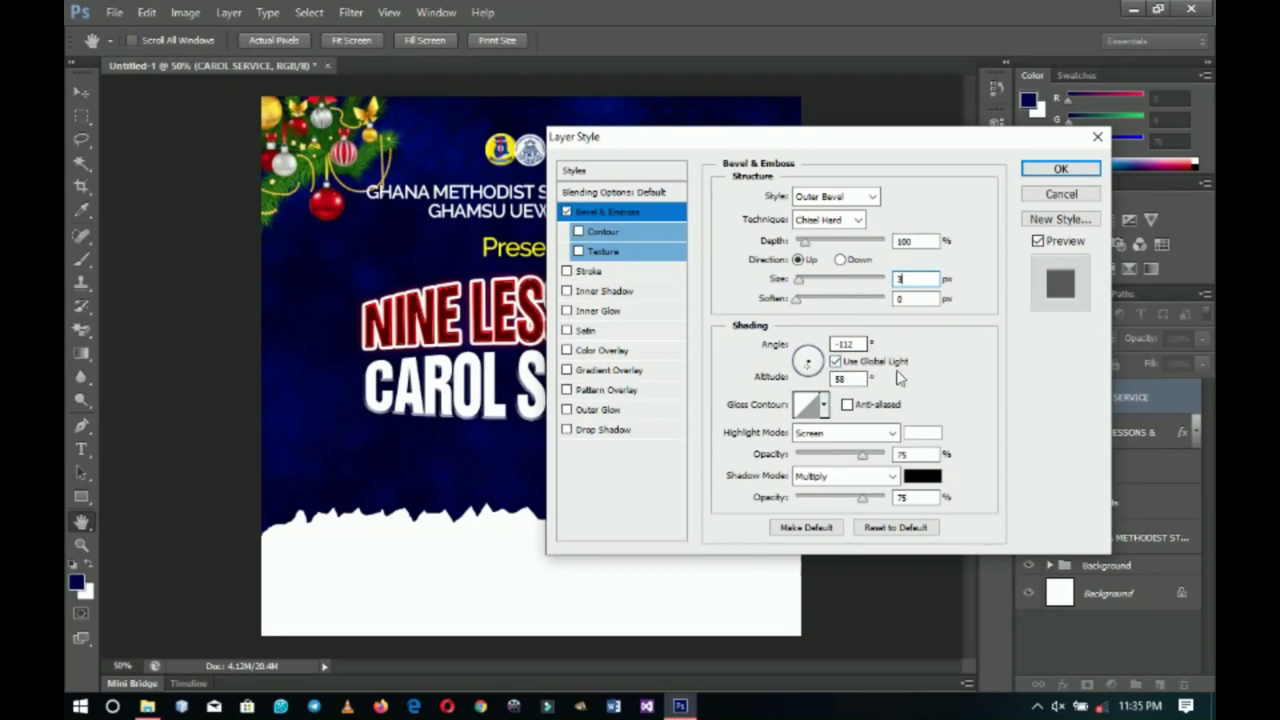
pyautogui.click(824, 405)
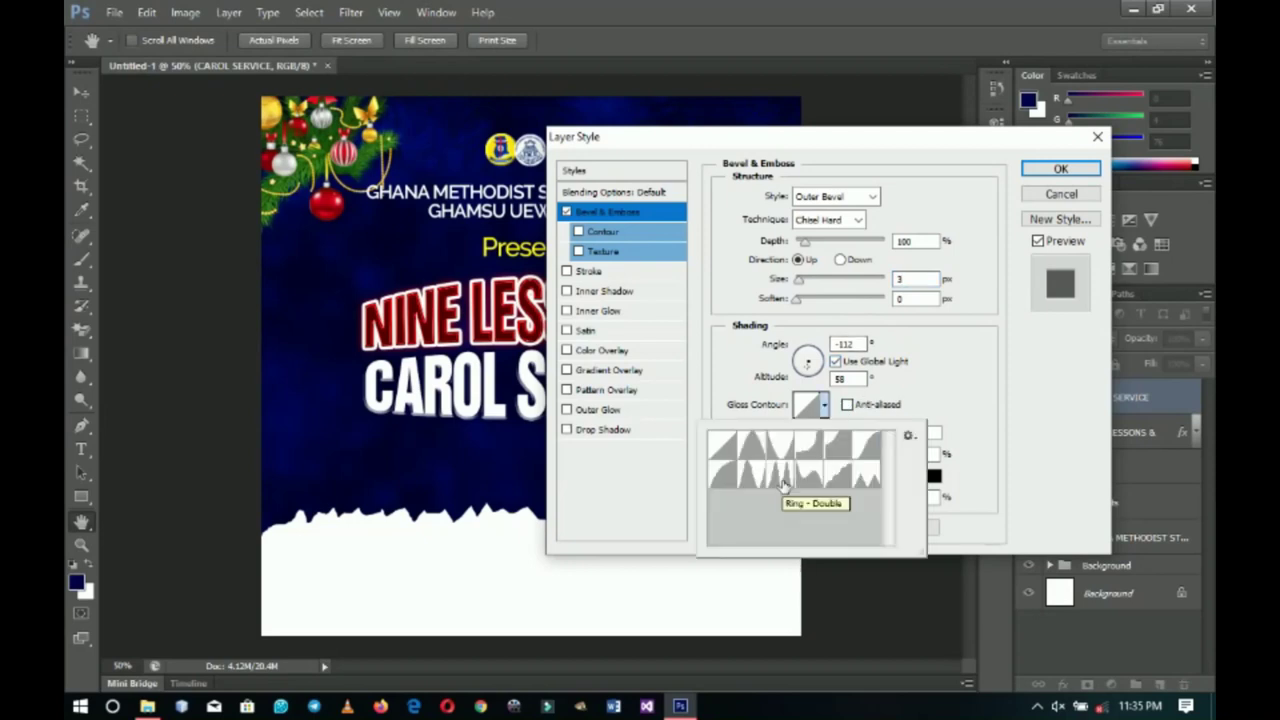
pyautogui.click(785, 484)
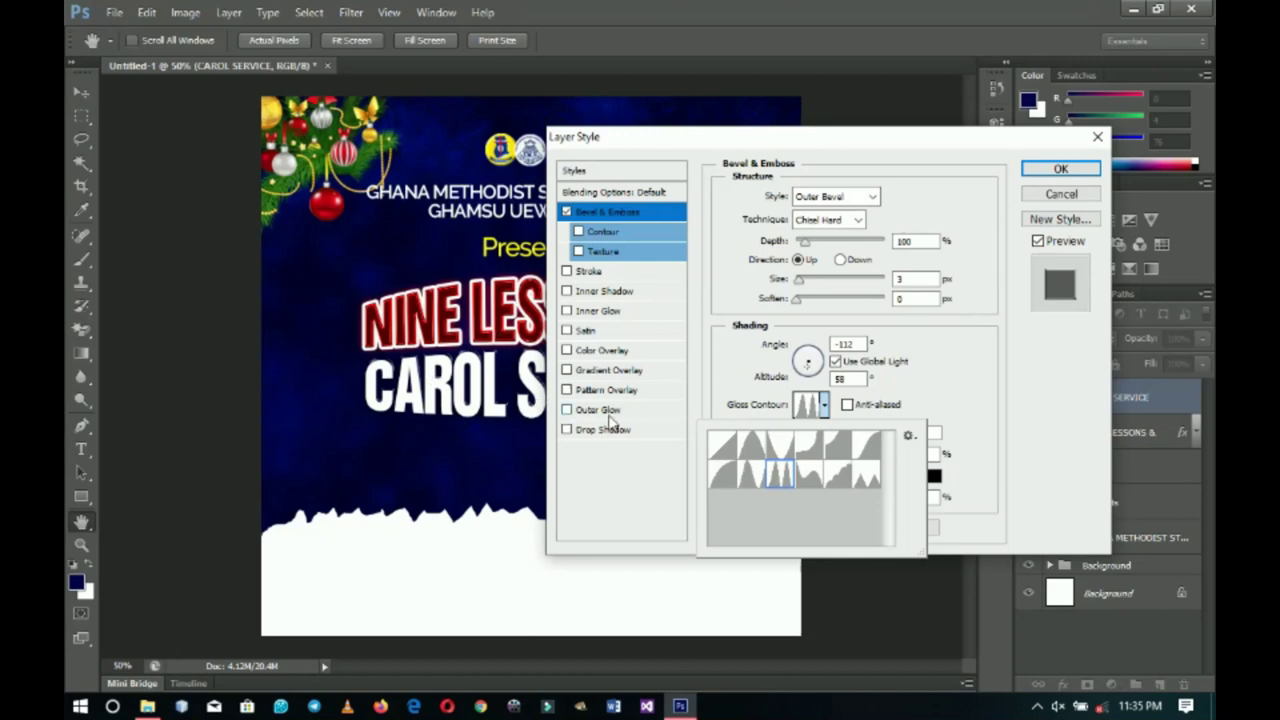
pyautogui.click(931, 392)
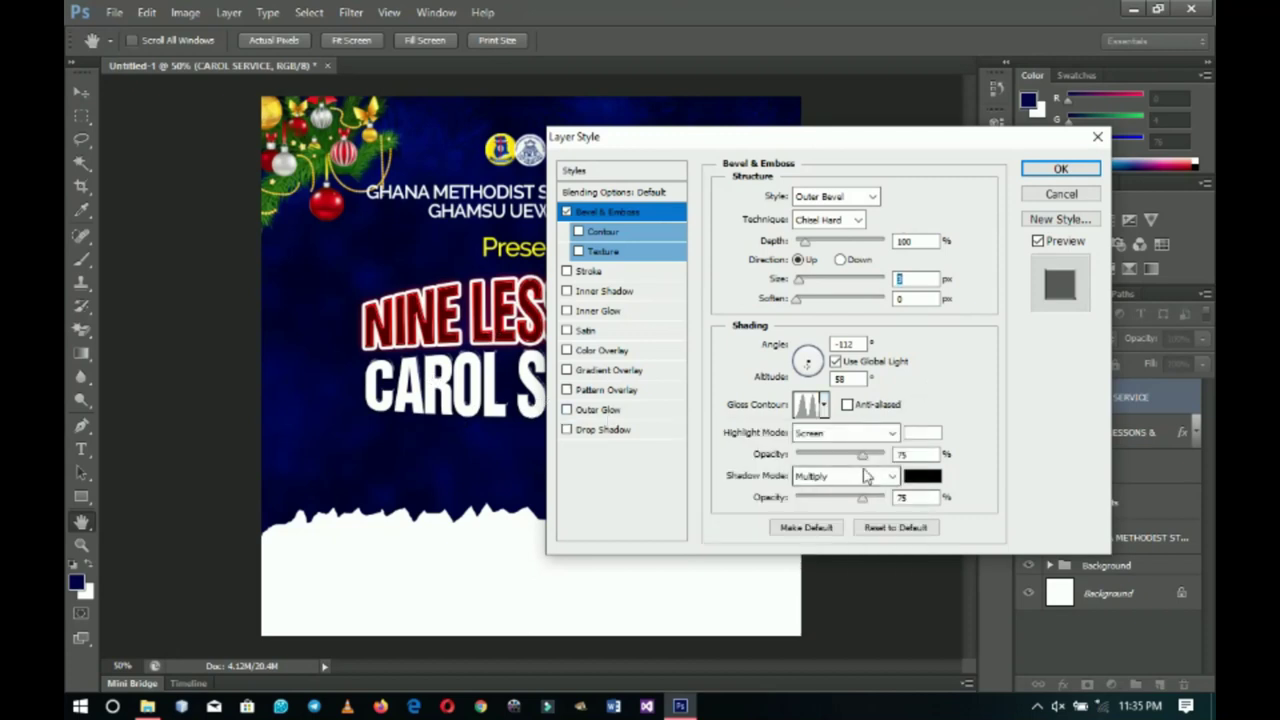
# Add a linear black-to-white Gradient Overlay at about 14% opacity to "CAROL SERVICE" and apply the layer style.
pyautogui.click(609, 370)
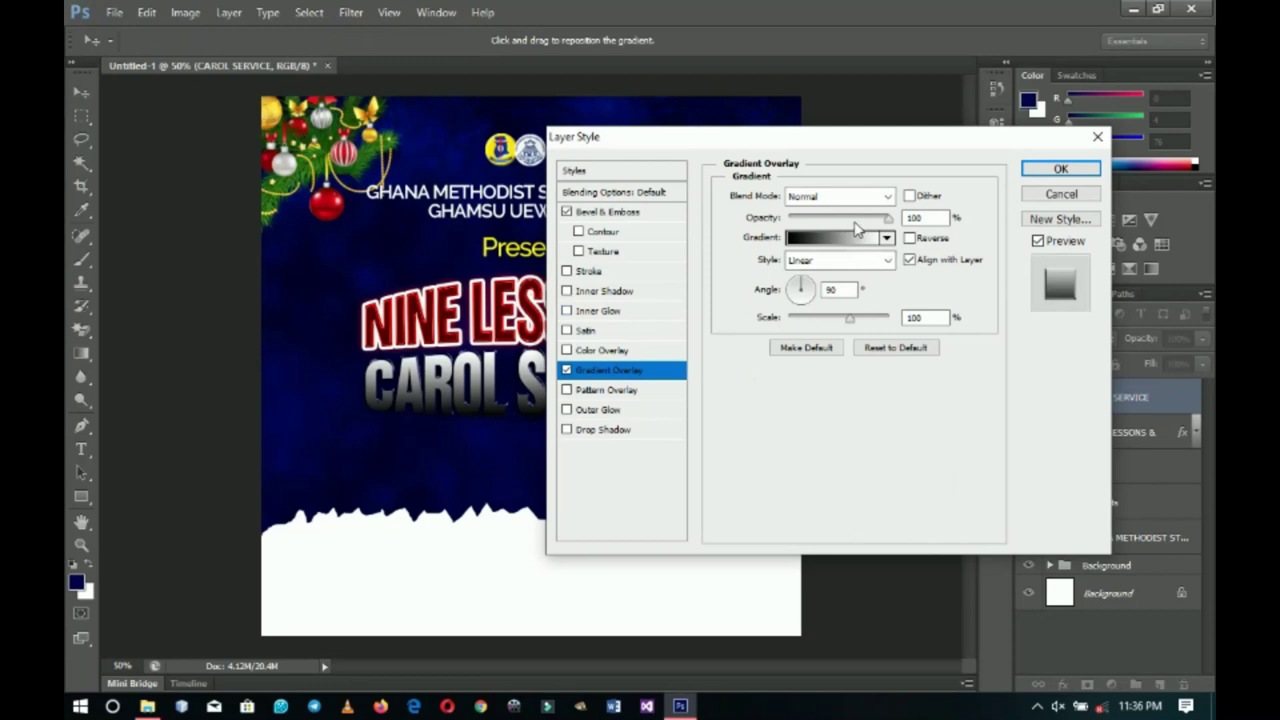
pyautogui.moveTo(856, 219); pyautogui.dragTo(805, 224)
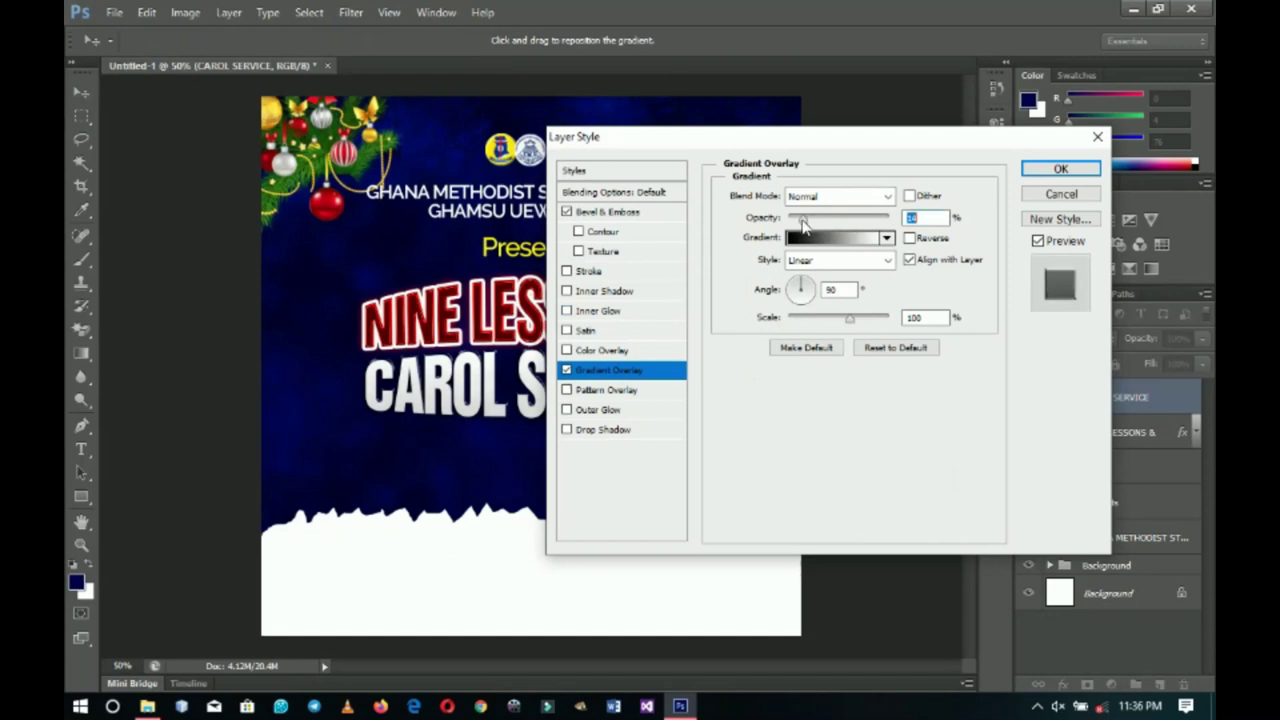
pyautogui.moveTo(877, 142); pyautogui.dragTo(773, 143)
pyautogui.click(1020, 175)
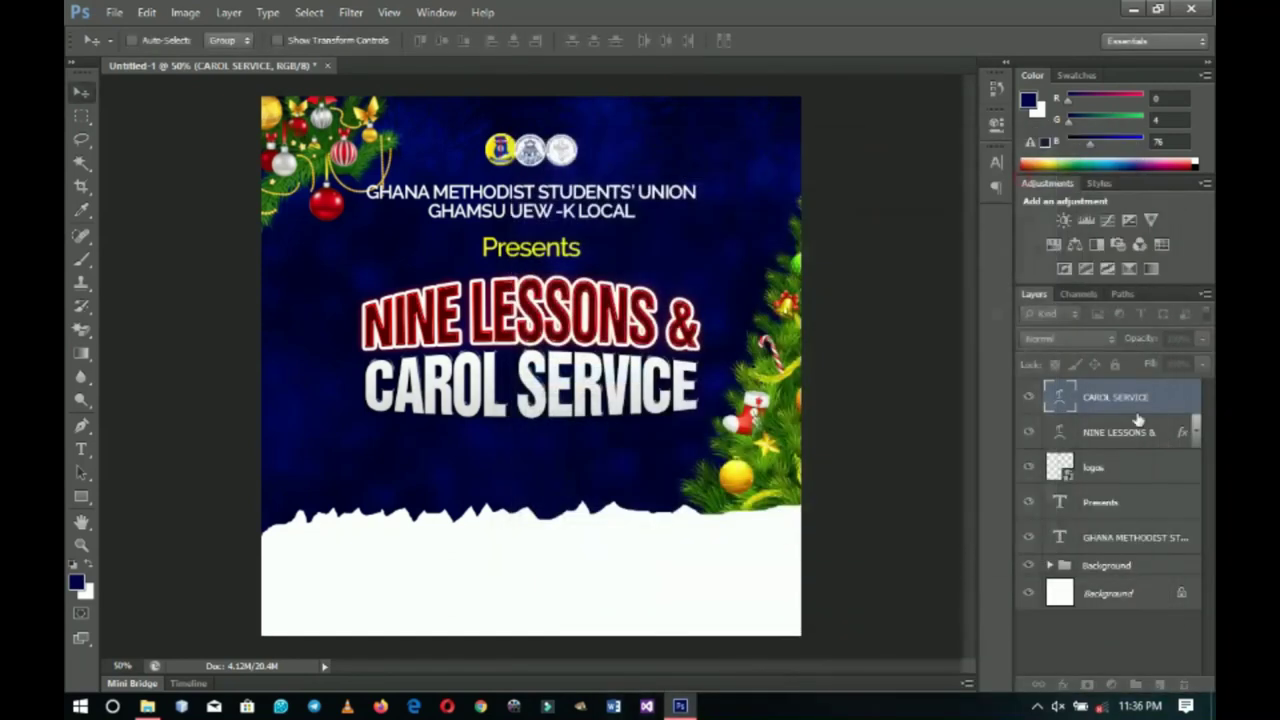
pyautogui.click(1195, 396)
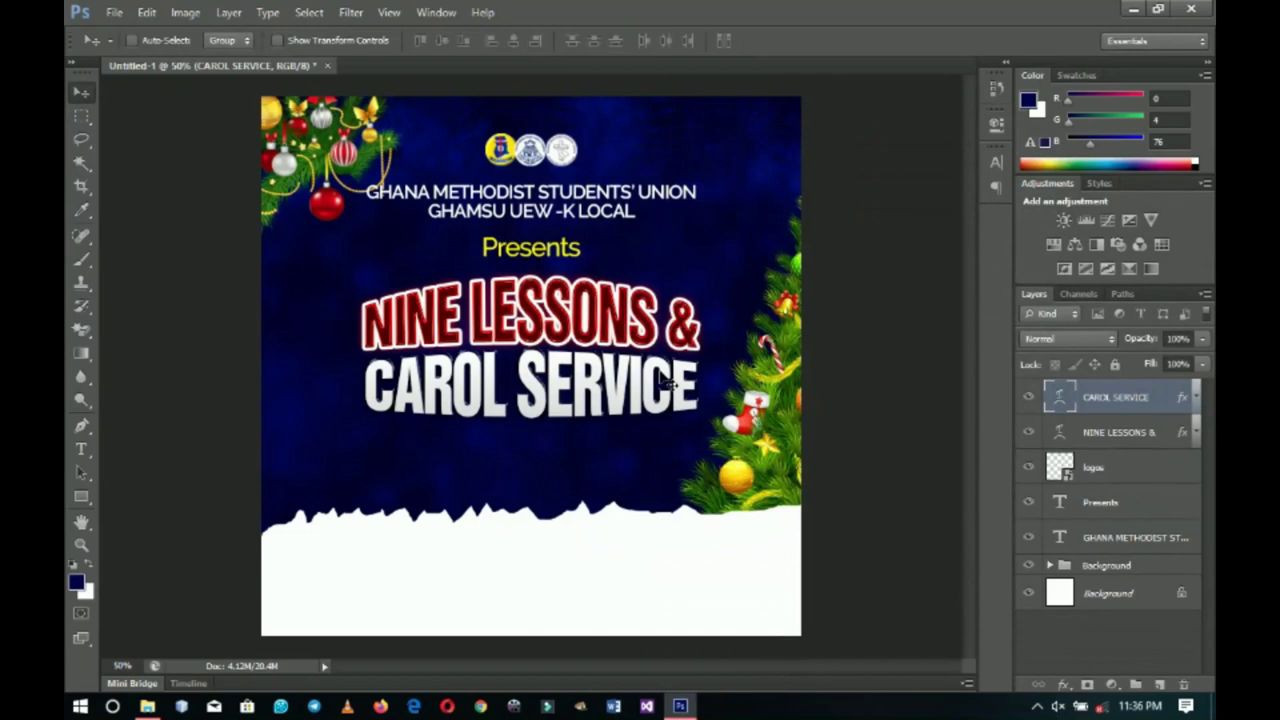
# Duplicate the yellow "Presents" text and place the copy centred below "CAROL SERVICE".
pyautogui.rightClick(539, 252)
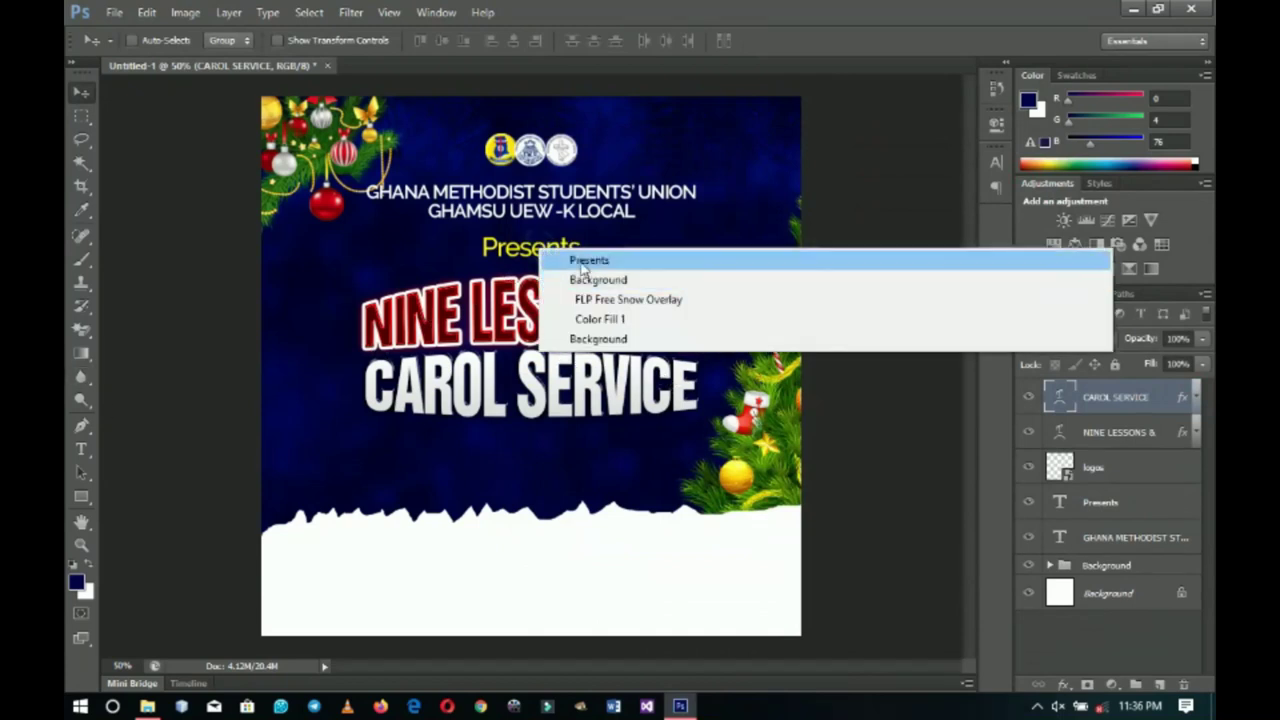
pyautogui.click(578, 260)
pyautogui.moveTo(582, 268); pyautogui.dragTo(540, 452)
# Replace the copied "Presents" text with "THE LAST SERVICE FOR THE SEMESTER".
pyautogui.press('t')
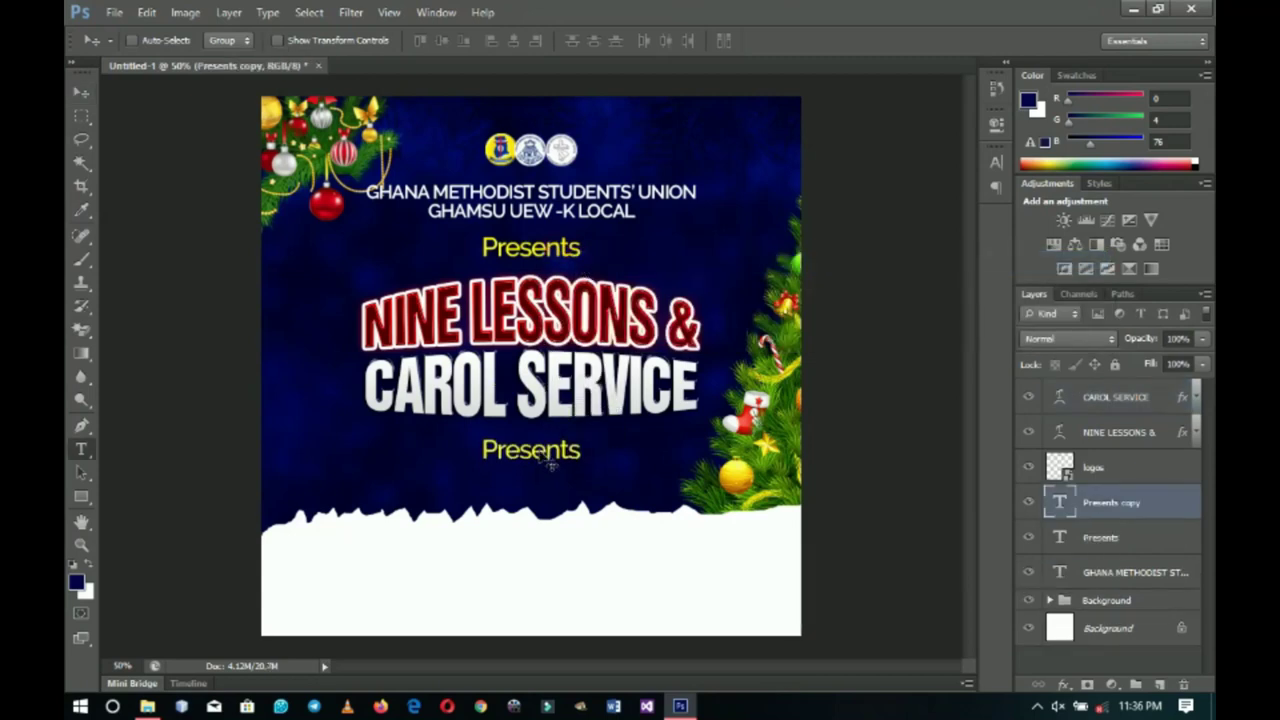
pyautogui.click(540, 451)
pyautogui.doubleClick(538, 450)
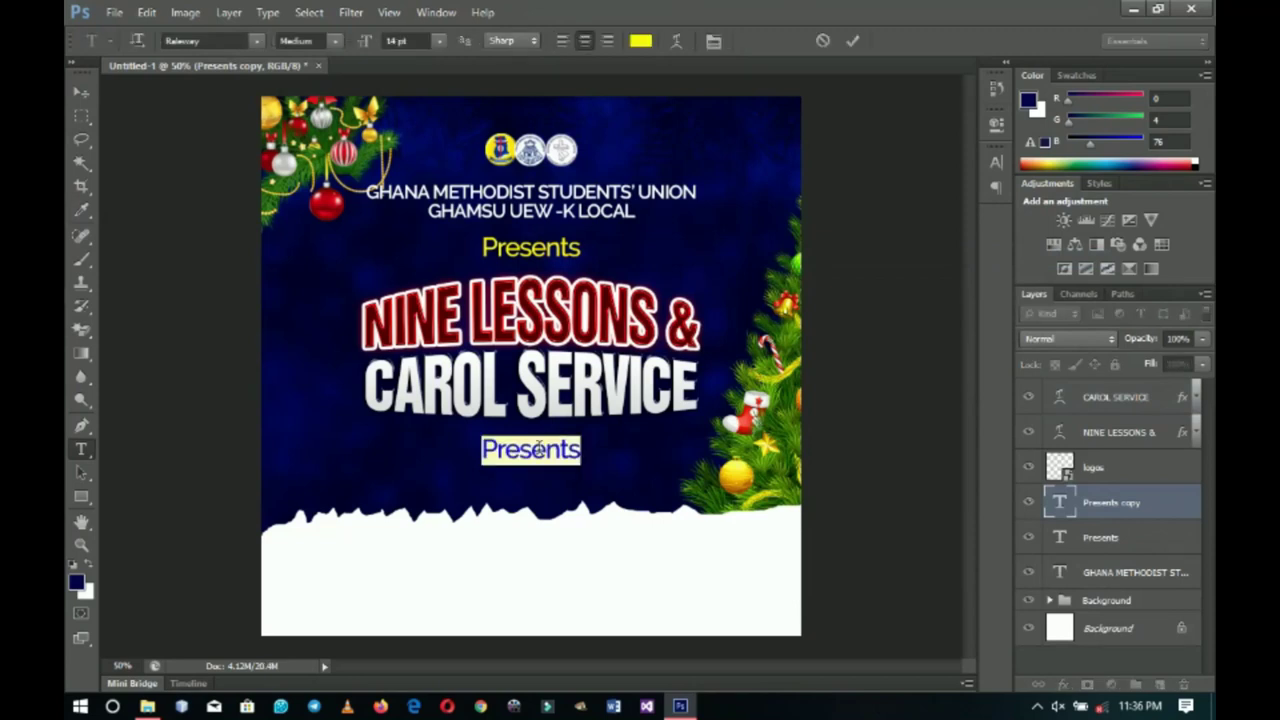
pyautogui.write('THE')
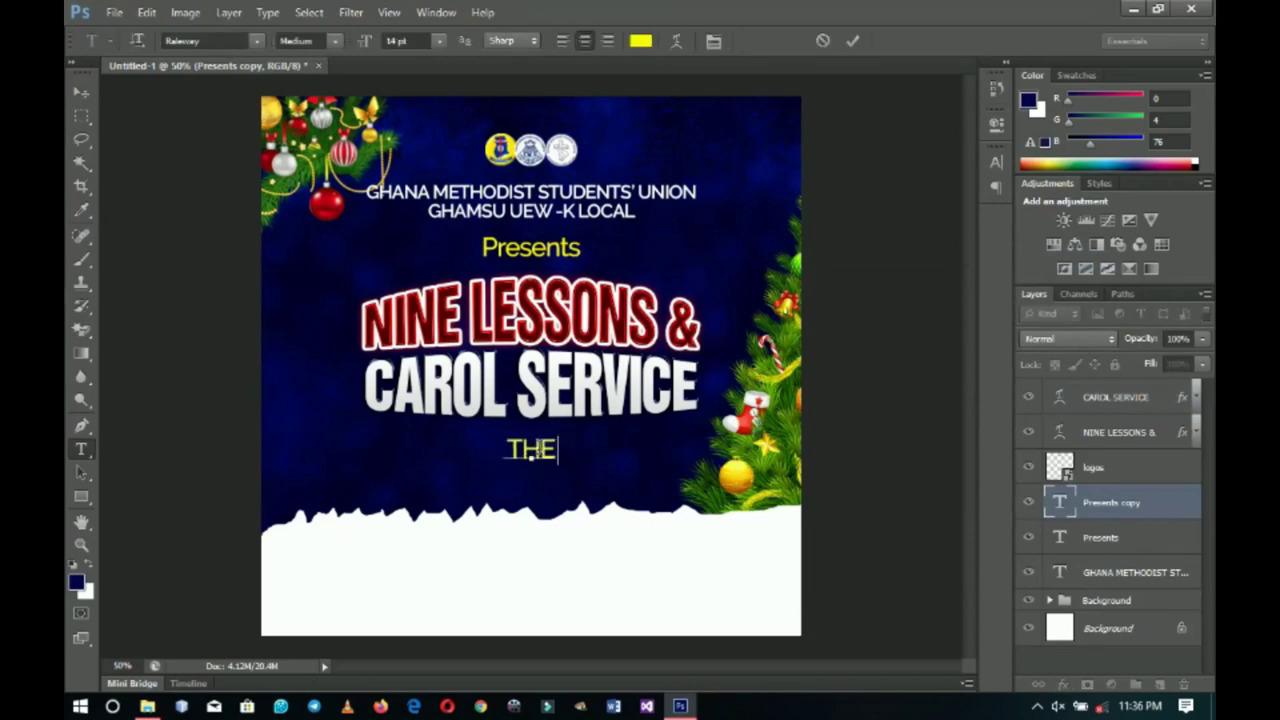
pyautogui.write(' LAST SER')
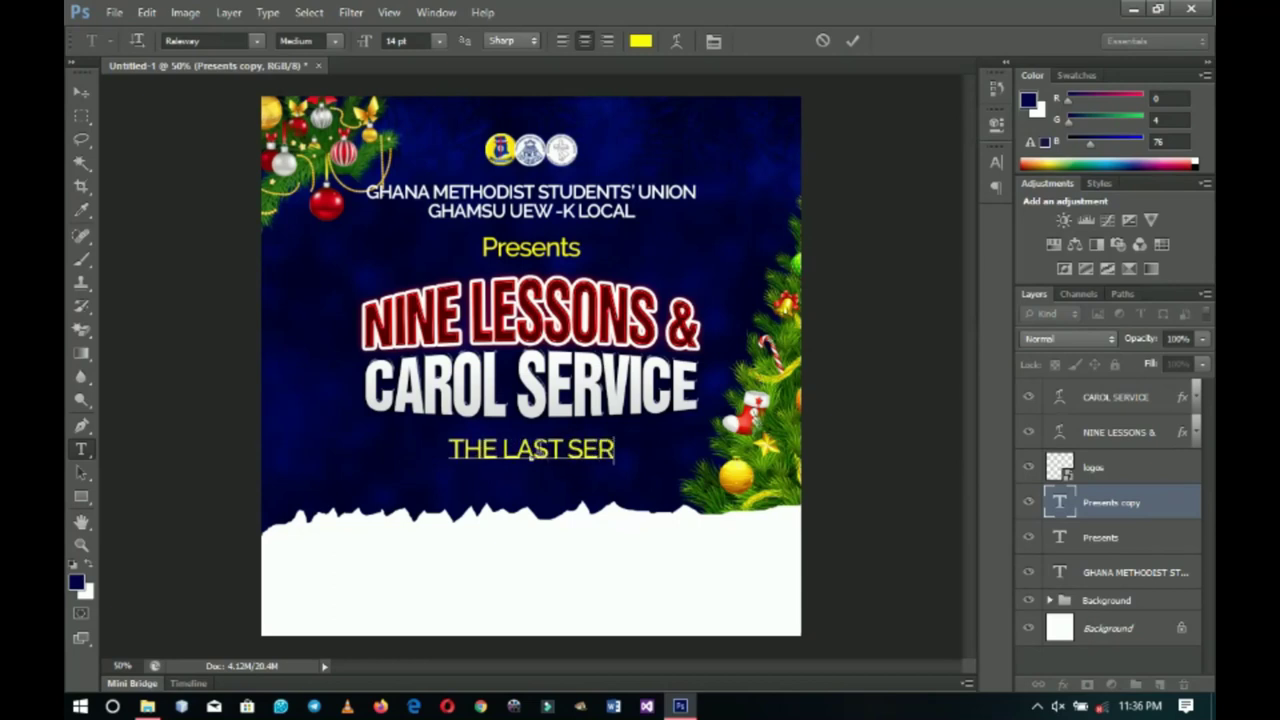
pyautogui.write('VICE FOR')
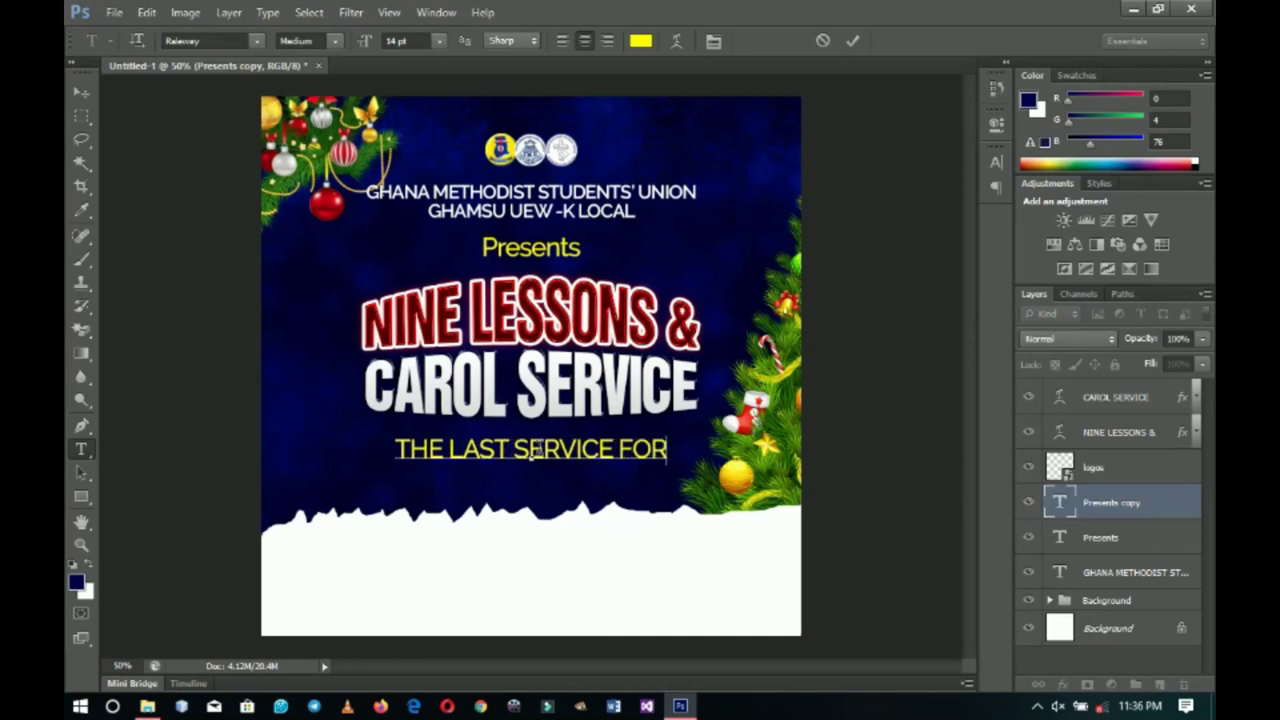
pyautogui.write(' THE SEMESTER')
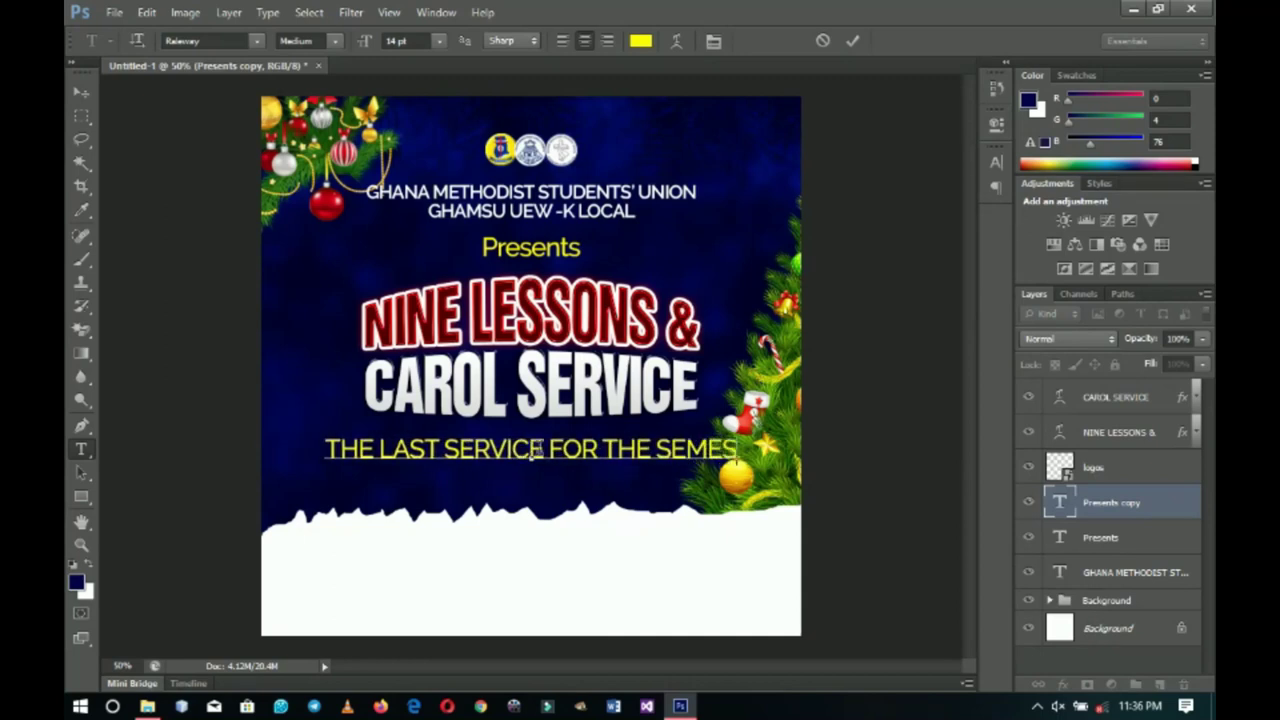
# Scale the "THE LAST SERVICE FOR THE SEMESTER" line down to about the title's width and position it slightly lower, above the snow edge.
pyautogui.click(81, 92)
pyautogui.hotkey('ctrl', 't')
pyautogui.moveTo(776, 436); pyautogui.dragTo(628, 470)
pyautogui.press('Return')
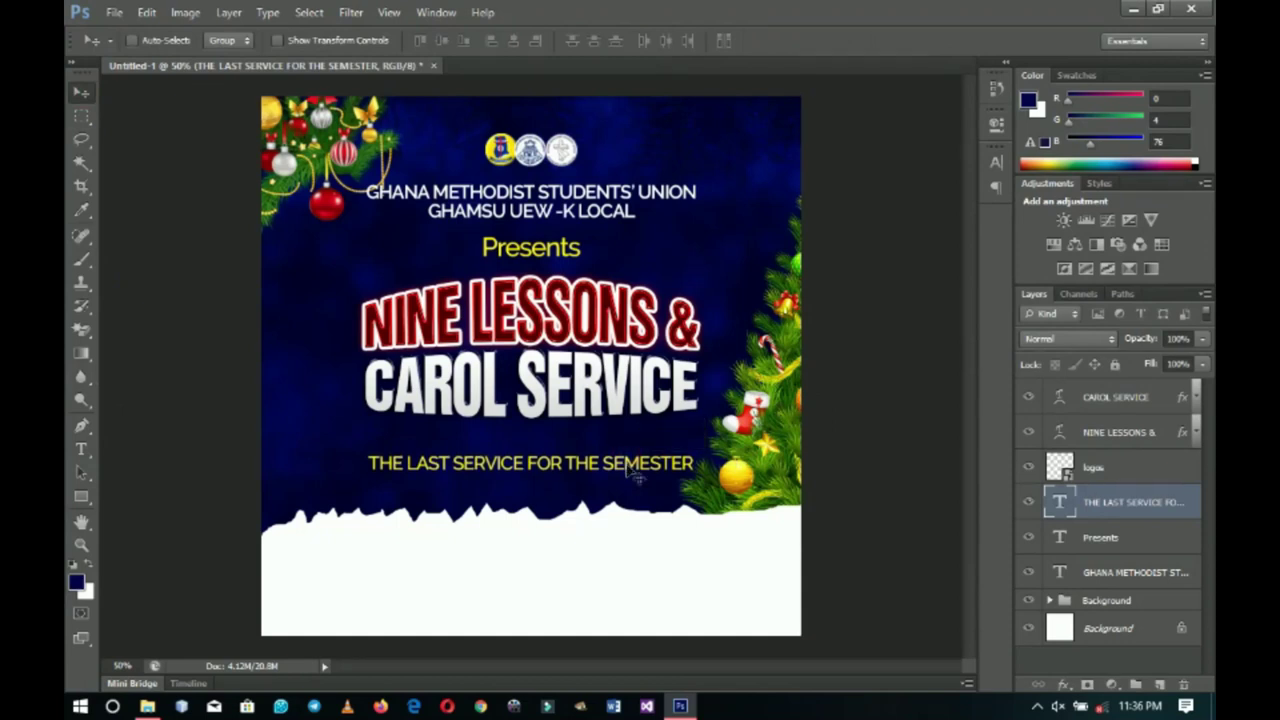
# Start a new text layer above "CAROL SERVICE" in the layer stack, placed in the middle of the white snow area.
pyautogui.click(1145, 402)
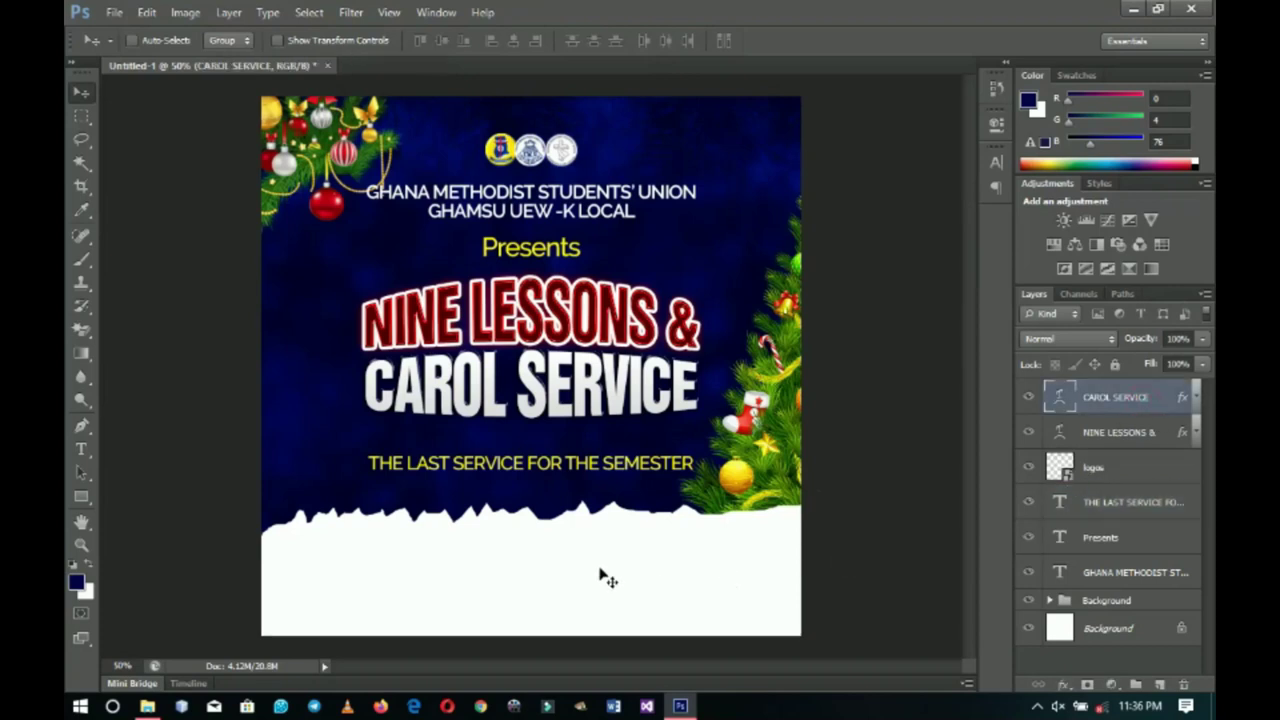
pyautogui.click(80, 452)
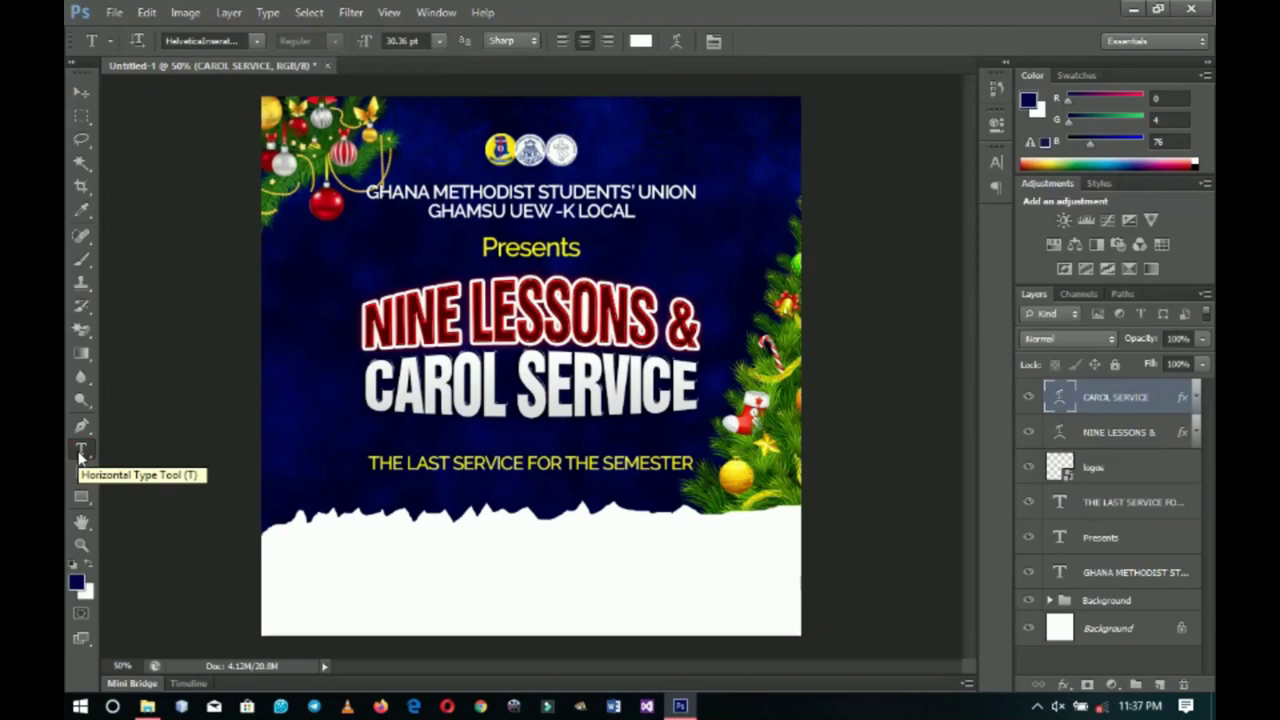
pyautogui.click(518, 564)
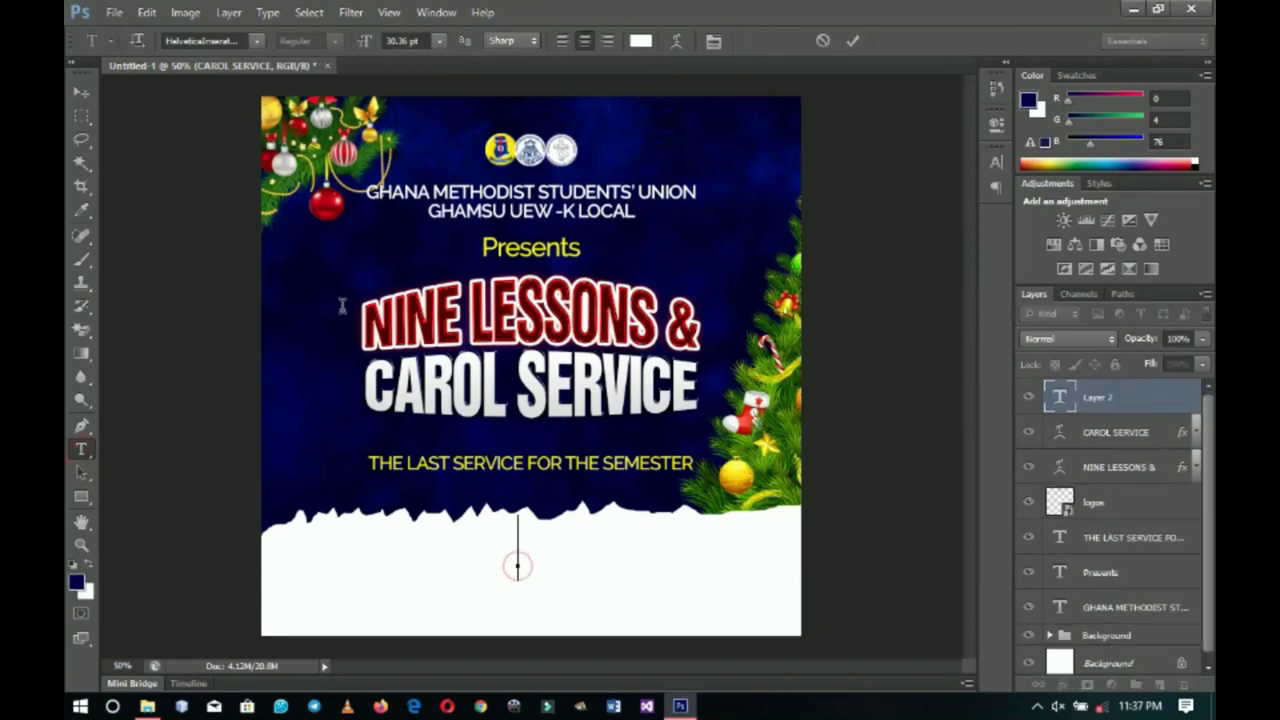